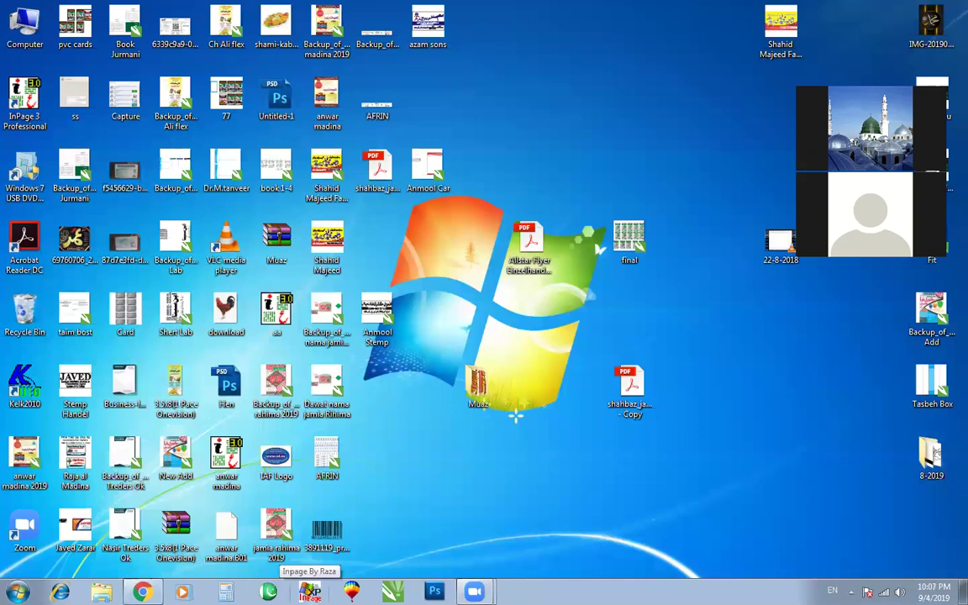
Launch InPage and create a new blank document with the default settings.
left_click(310, 591)
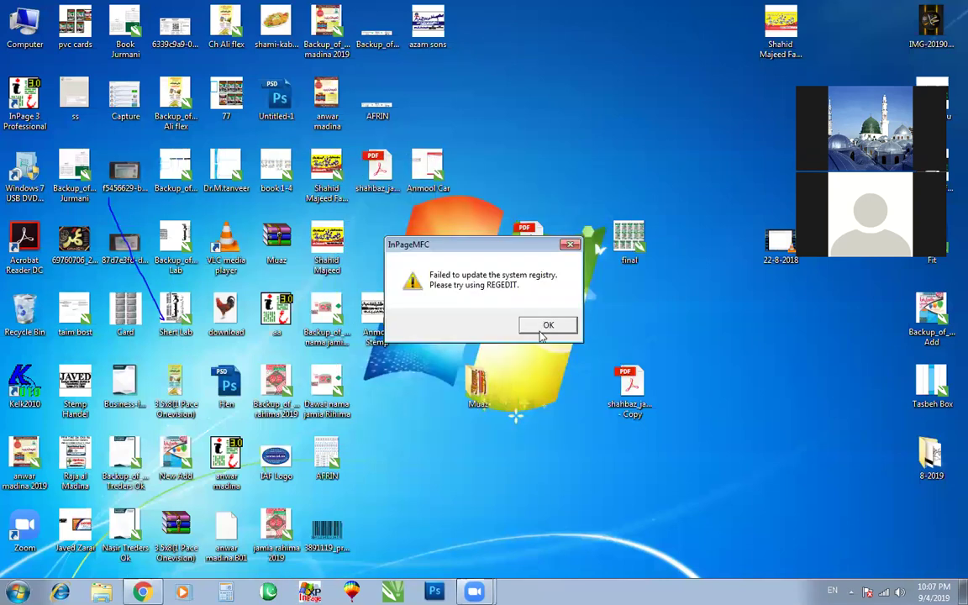
key("Return")
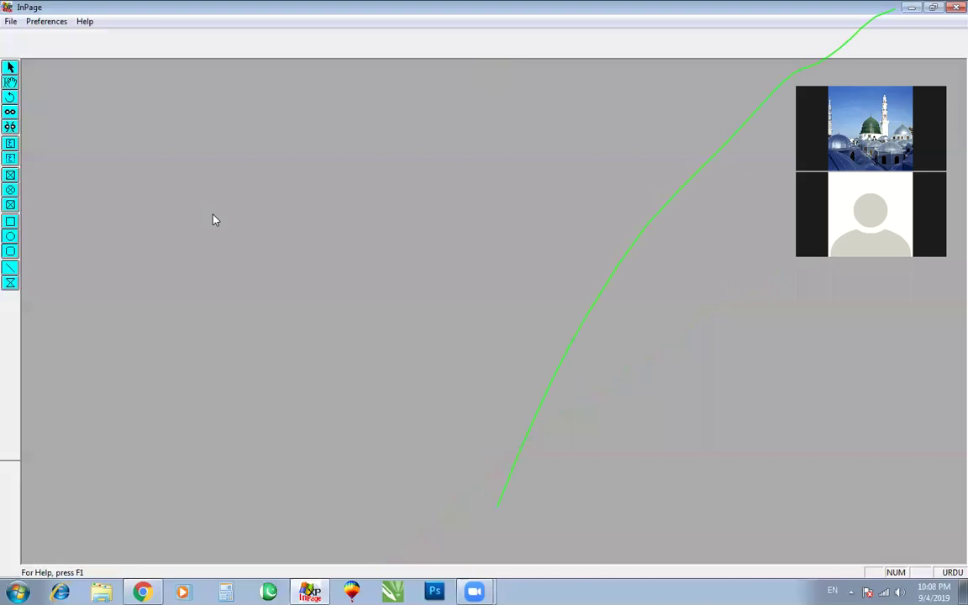
key("ctrl+n")
key("Return")
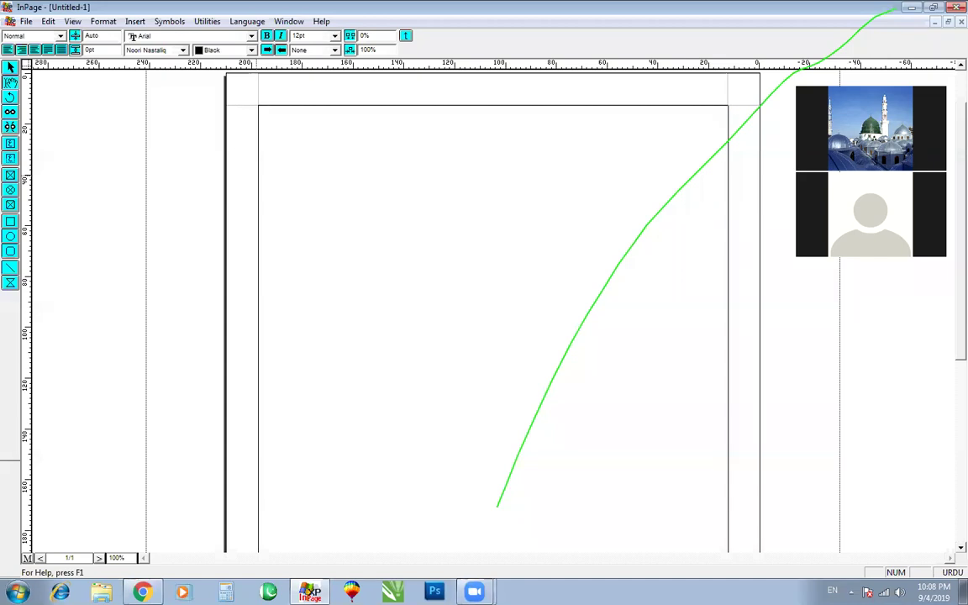
Close the first untitled document and create another blank one with the default settings.
double_click(12, 22)
left_click(12, 22)
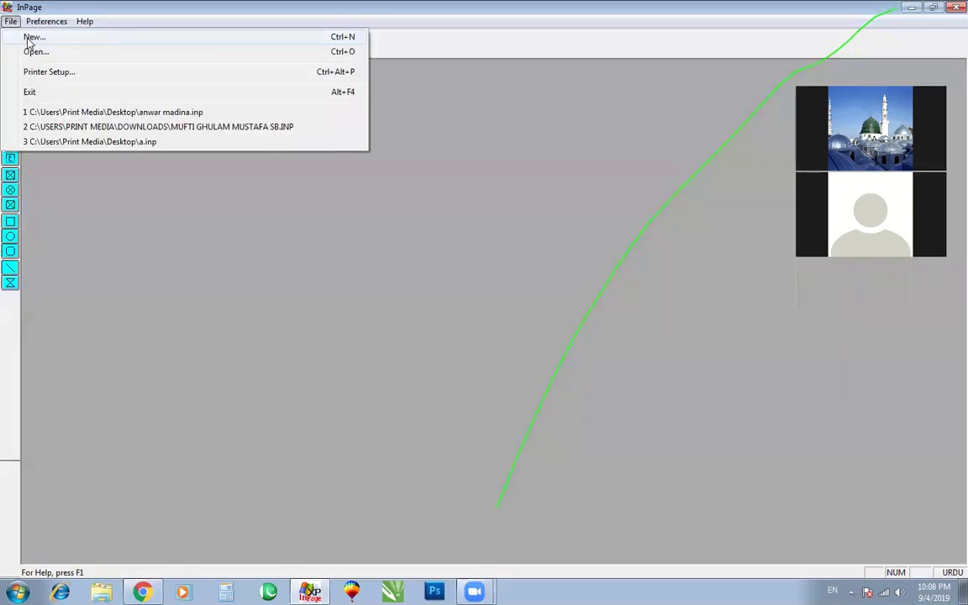
left_click(28, 37)
left_click(589, 250)
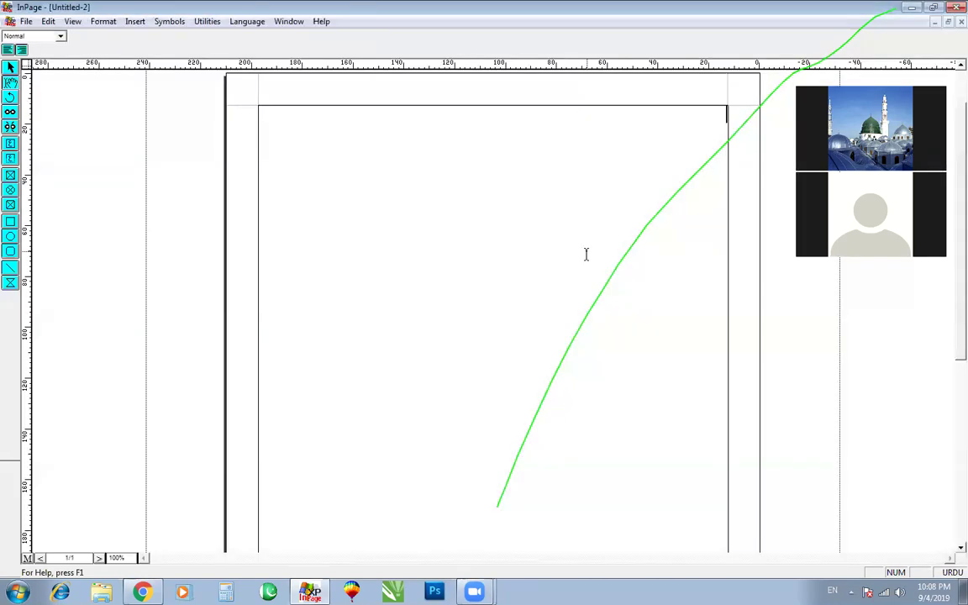
left_click(912, 7)
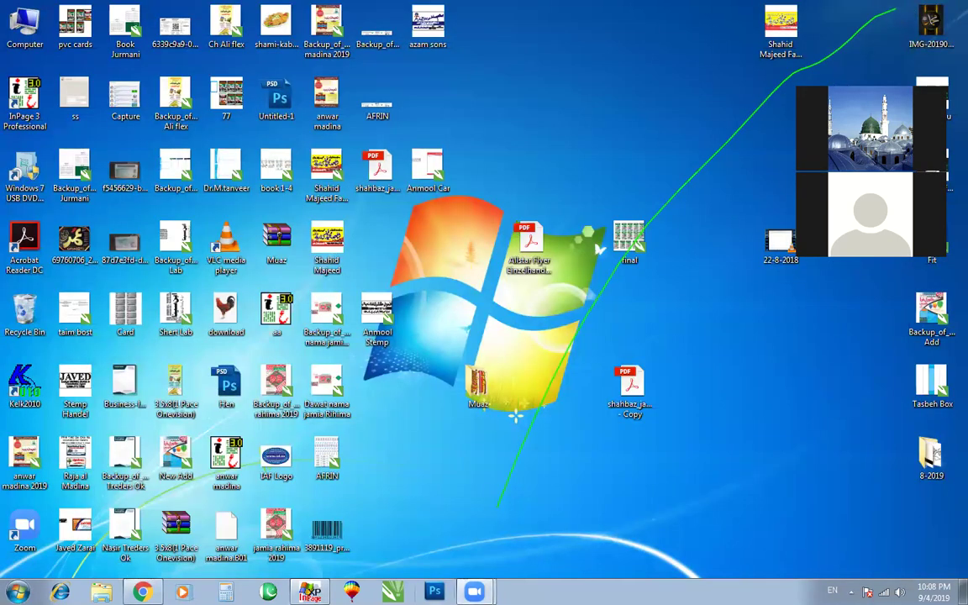
key("alt+Tab")
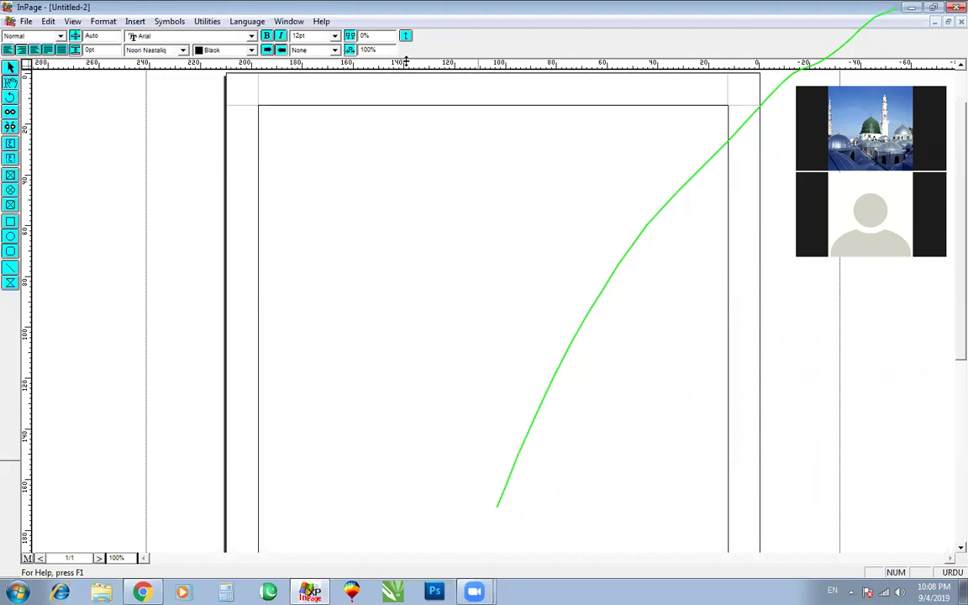
mouse_move(474, 591)
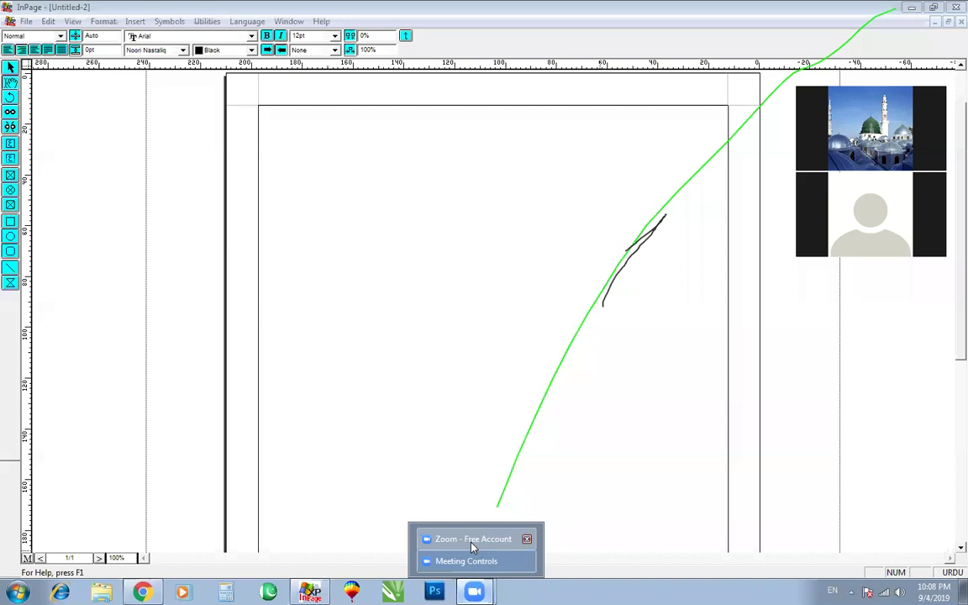
left_click(471, 542)
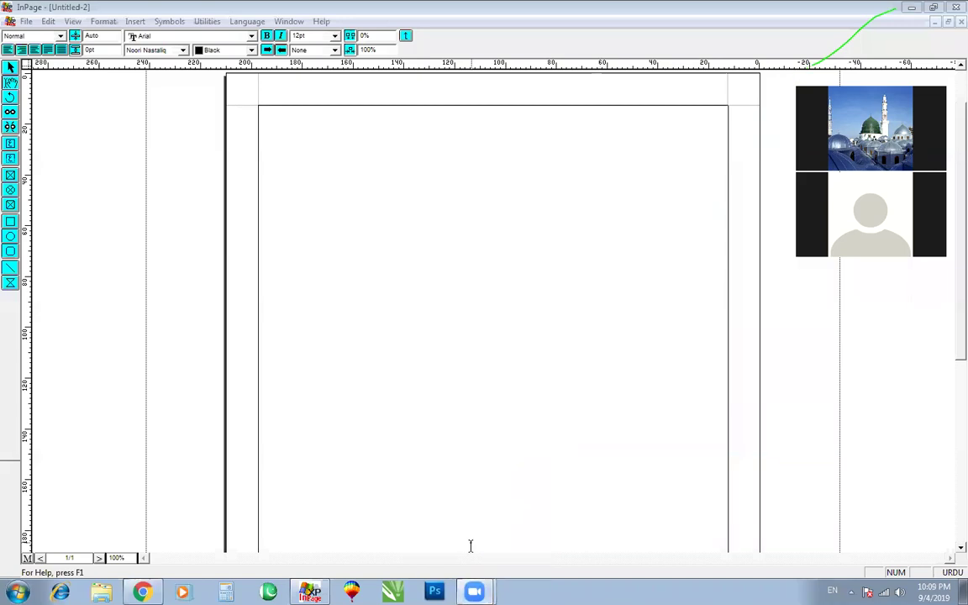
left_click(546, 23)
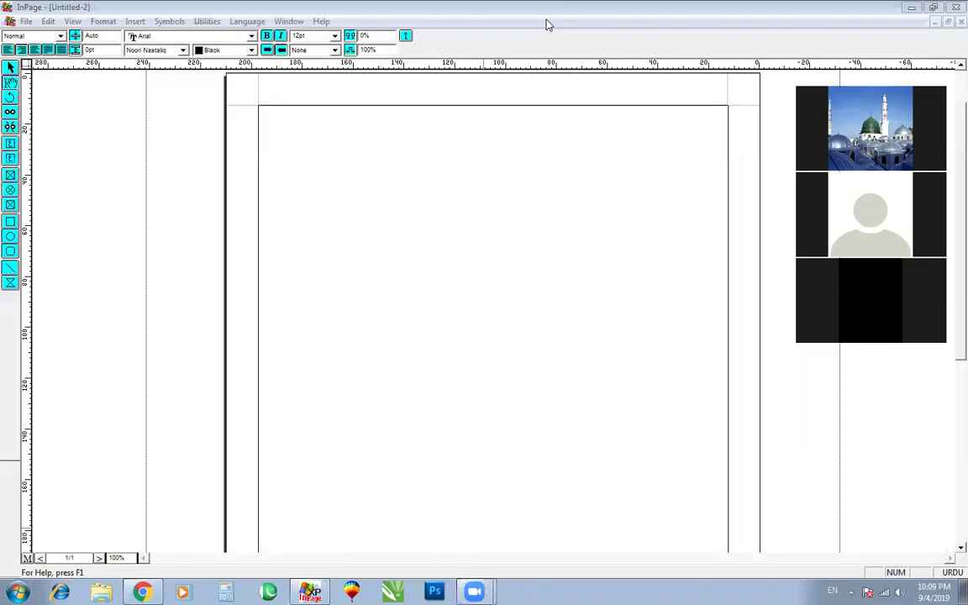
left_click(536, 192)
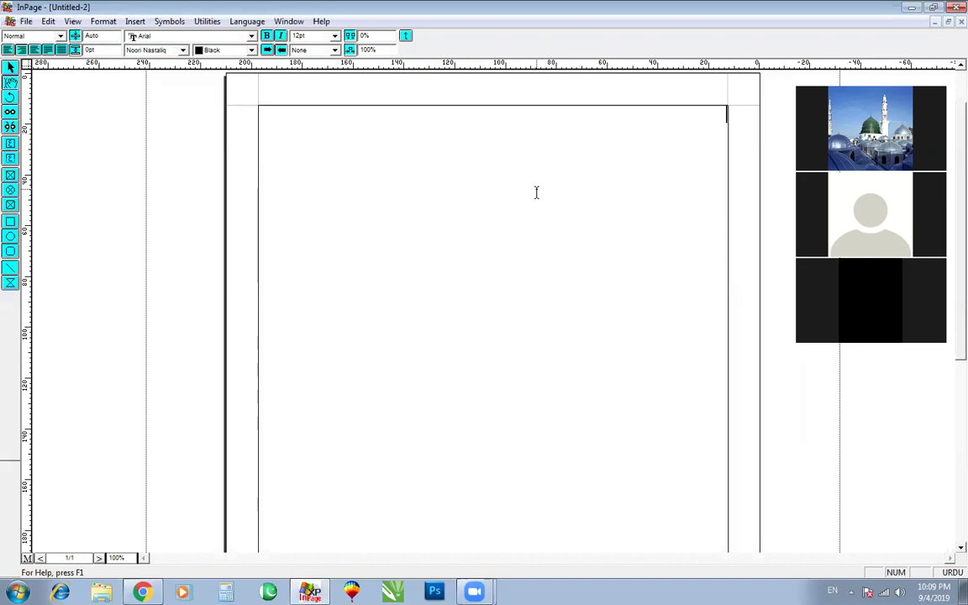
Replace the open document with a fresh blank one at 200% view and test the keyboard with a single Urdu letter, removing it again.
left_click(960, 22)
key("ctrl+n")
key("Return")
key("ctrl+2")
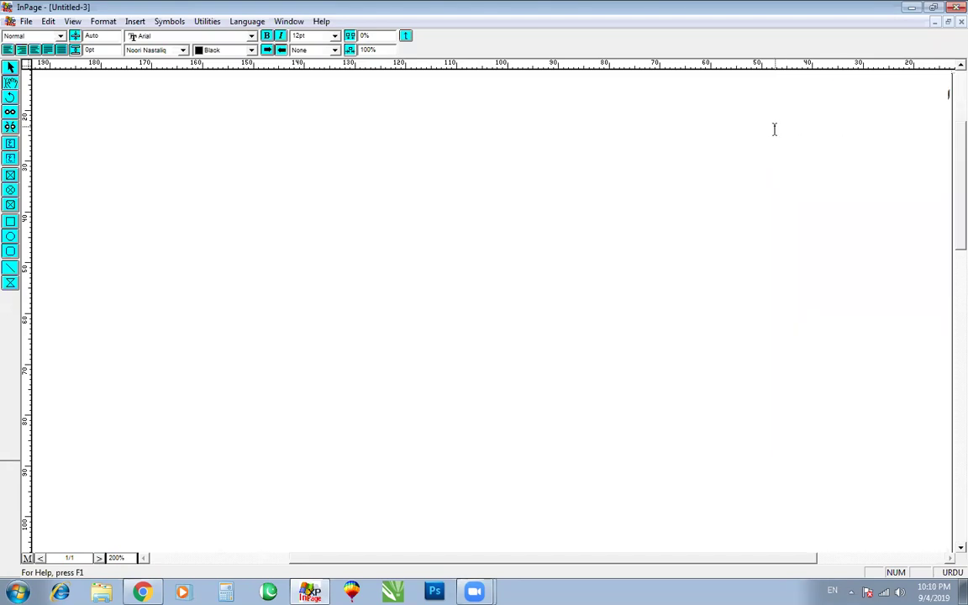
type("ب")
key("BackSpace")
Set the Urdu keyboard layout to Phonetic in the keyboard preferences.
left_click(48, 21)
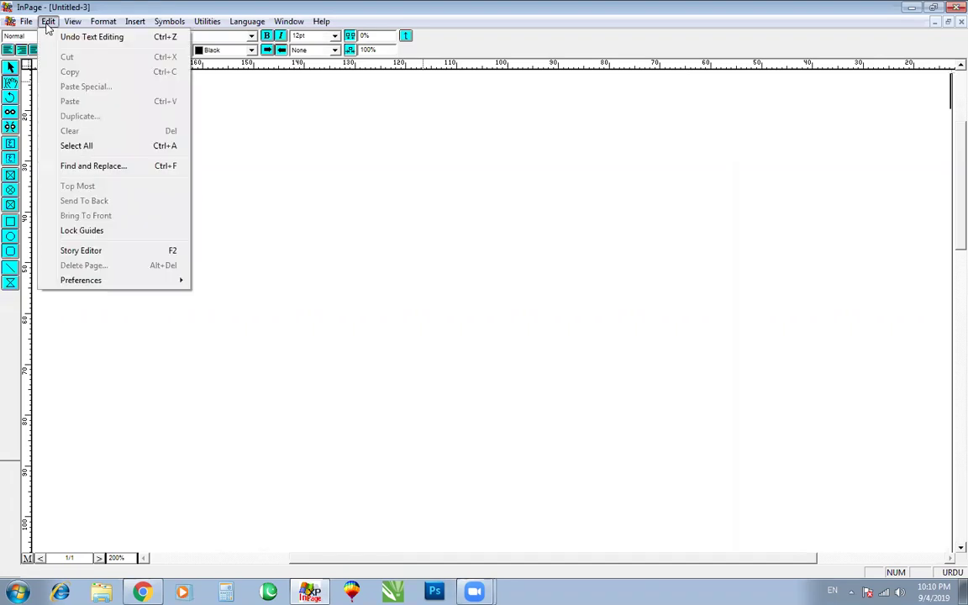
mouse_move(121, 284)
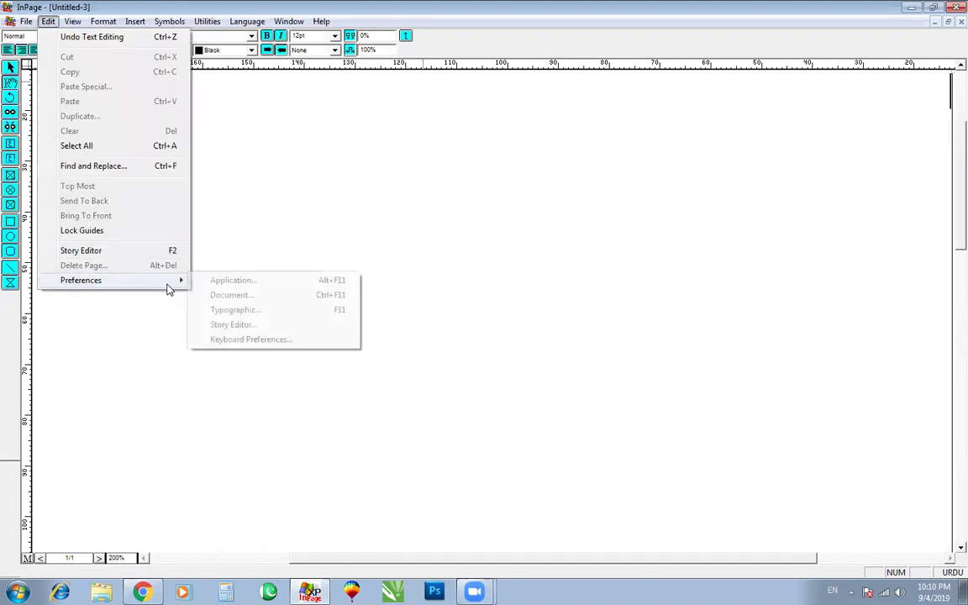
left_click(251, 339)
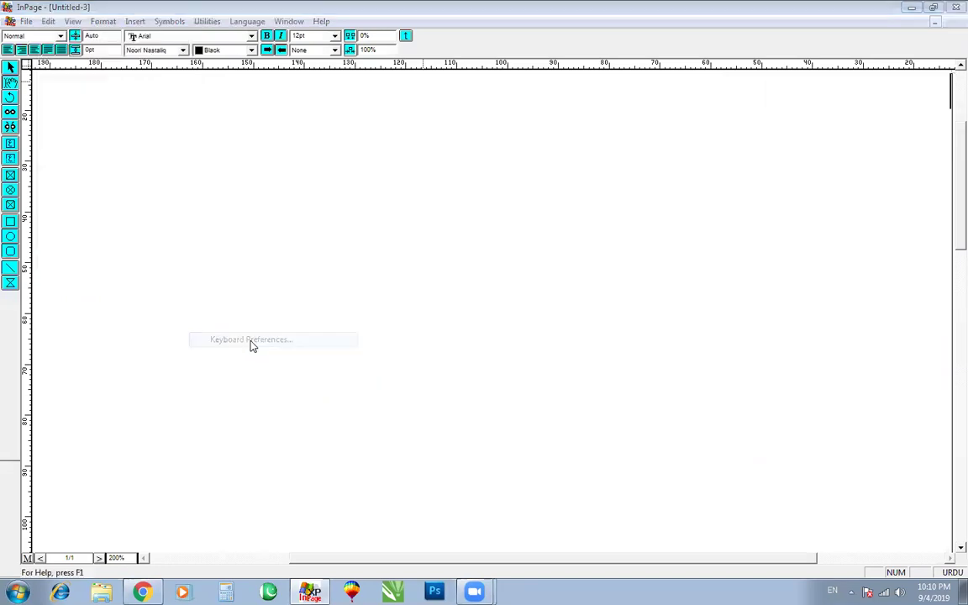
left_click(480, 281)
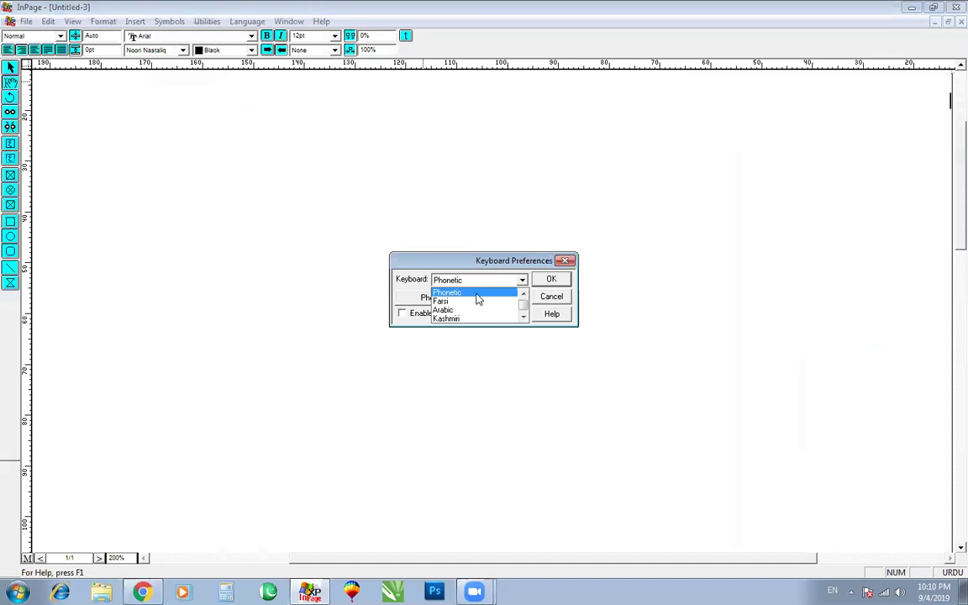
left_click(468, 295)
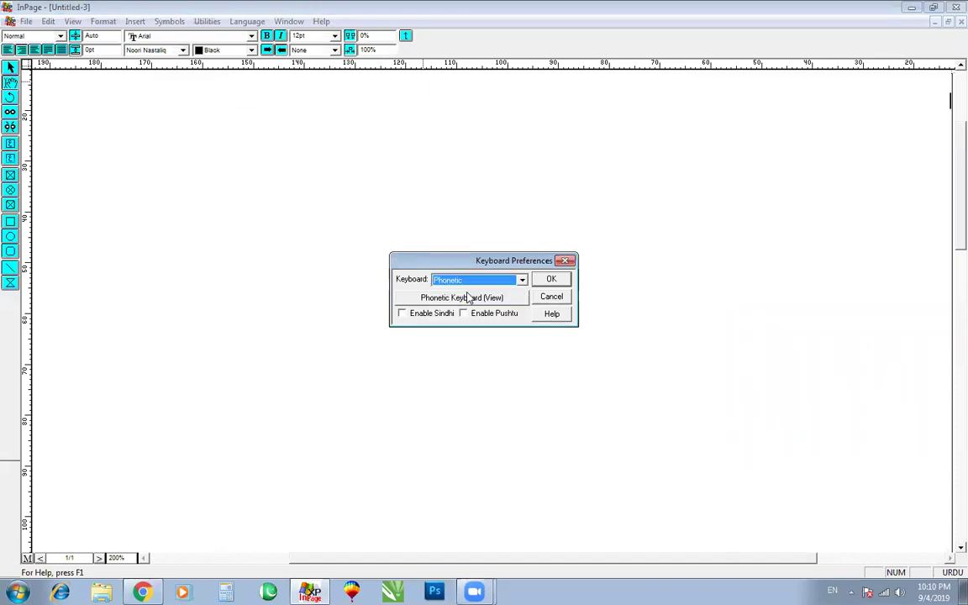
left_click(542, 279)
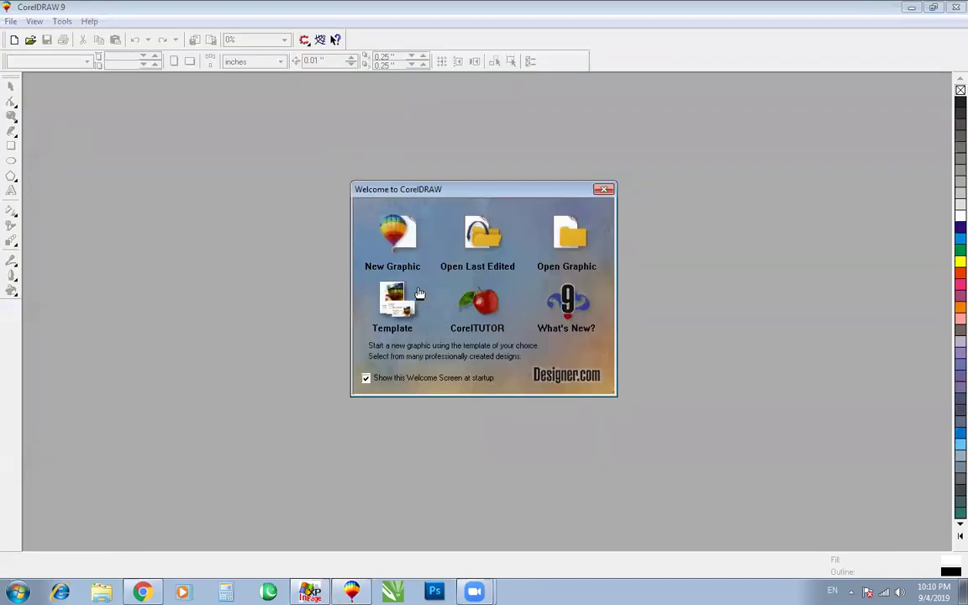
In CorelDRAW 9, start a new graphic and try to draw a rectangle covering the whole page.
left_click(395, 232)
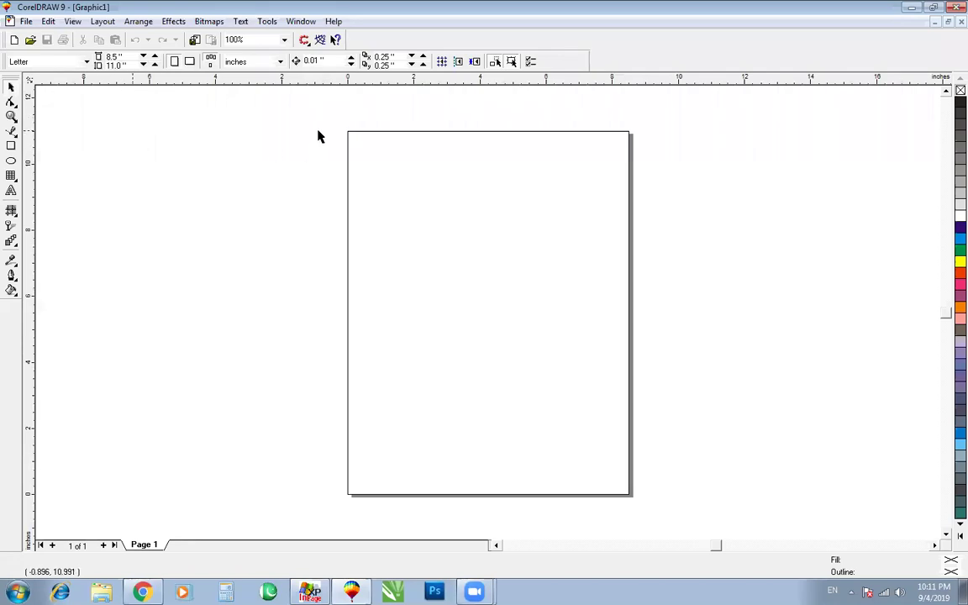
left_click(10, 145)
left_click_drag(348, 132, 629, 496)
key("Escape")
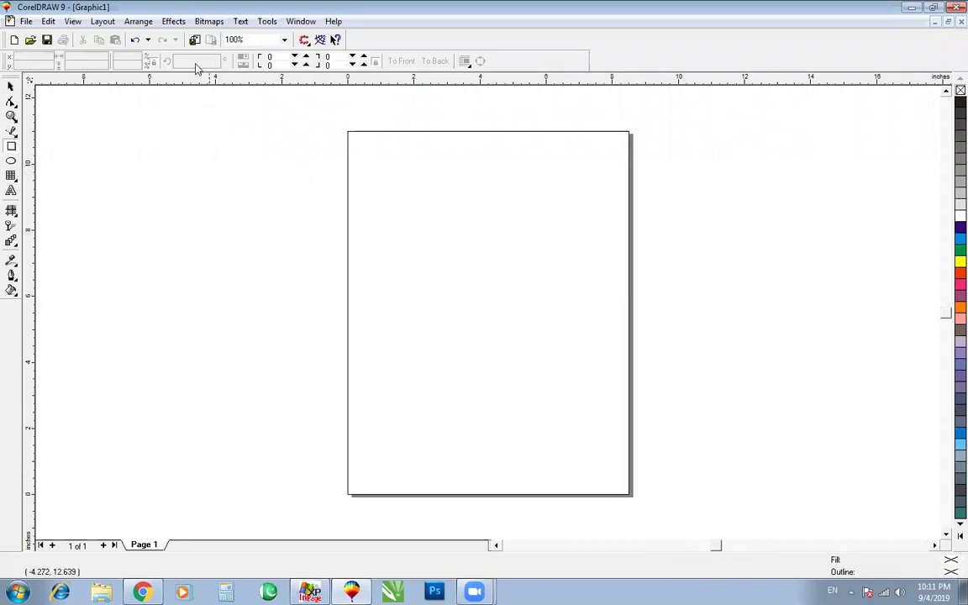
key("space")
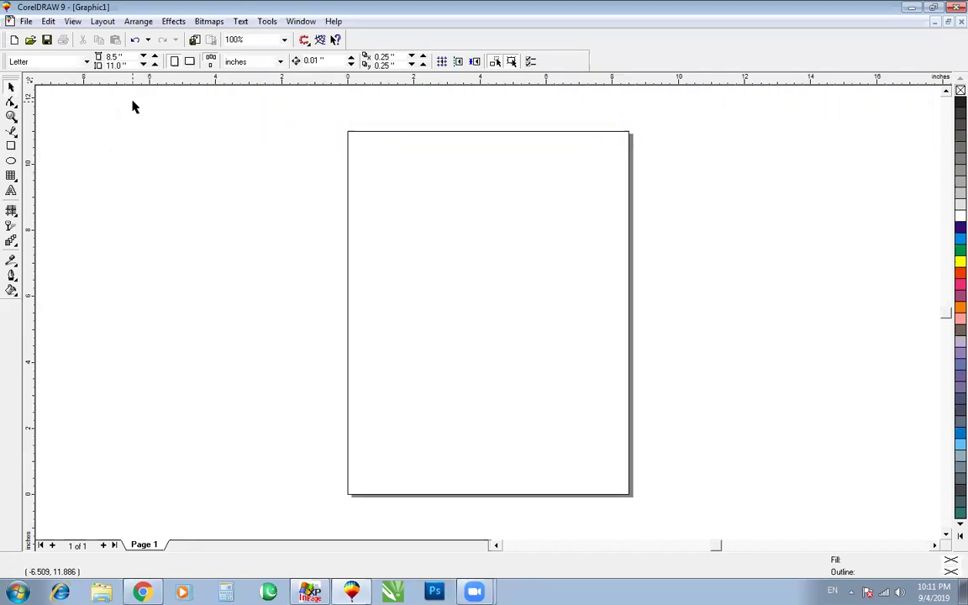
Close the graphic and exit CorelDRAW.
key("alt+F4")
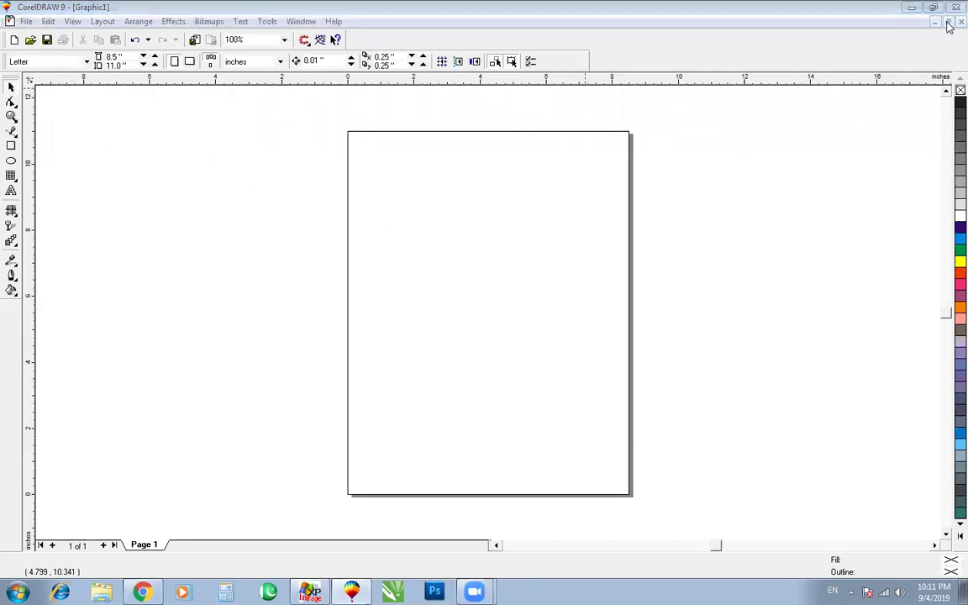
left_click(499, 330)
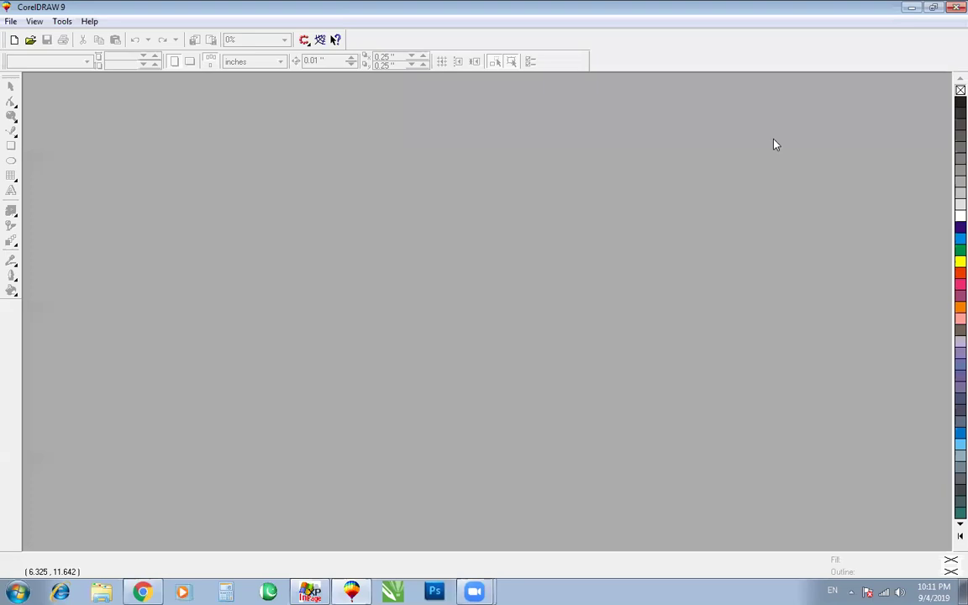
key("alt+F4")
Launch CorelDRAW again, dismiss the welcome screen and create a new blank graphic.
left_click(352, 592)
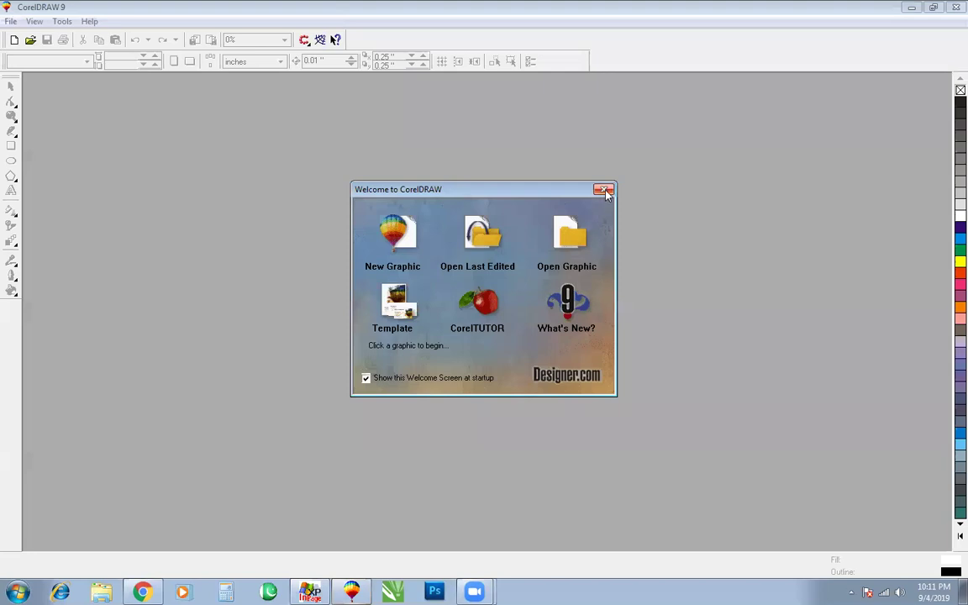
left_click(605, 190)
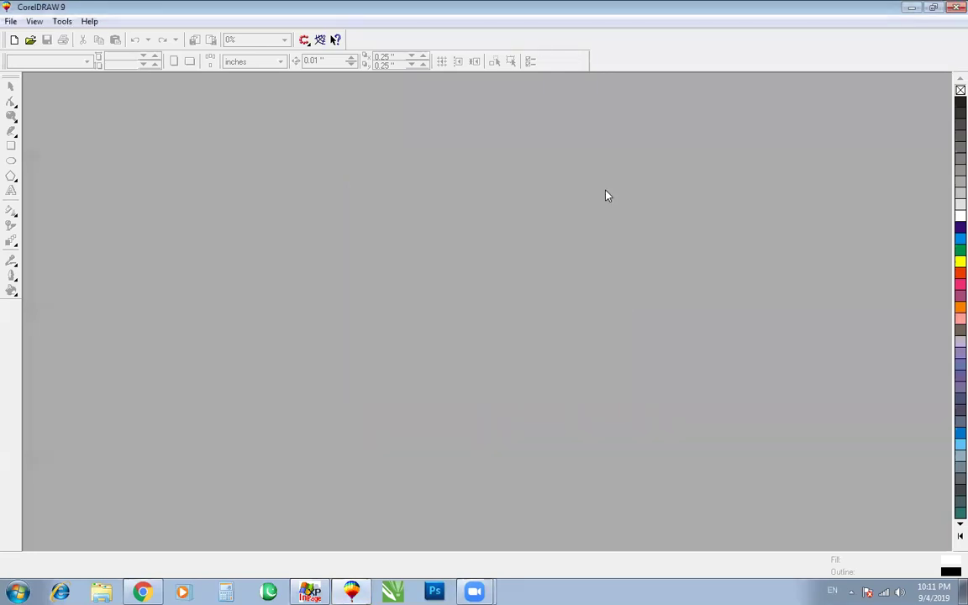
key("ctrl+n")
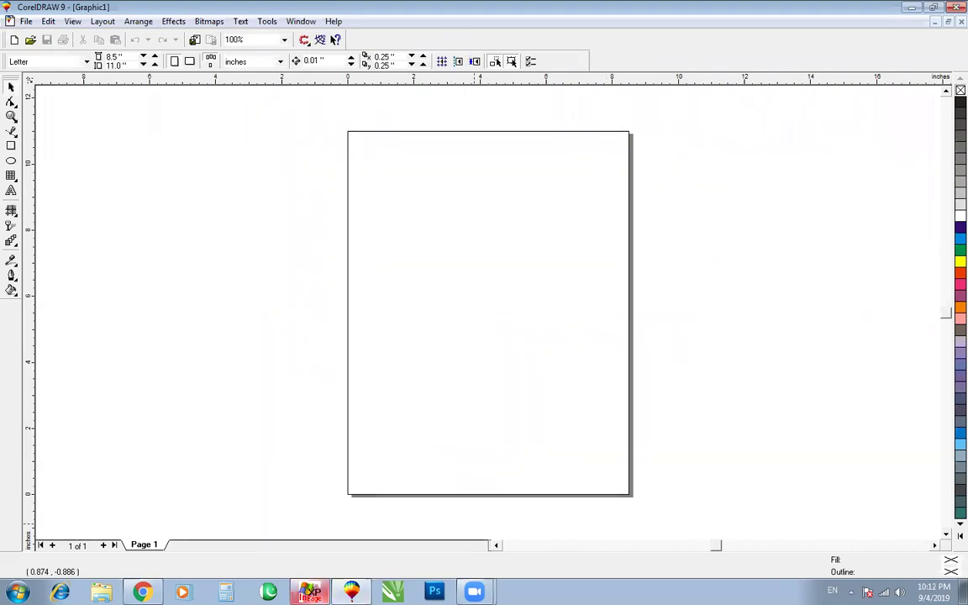
Switch to InPage and enter the Urdu text "یا اللہ مدد" on the first line of the page.
left_click(310, 592)
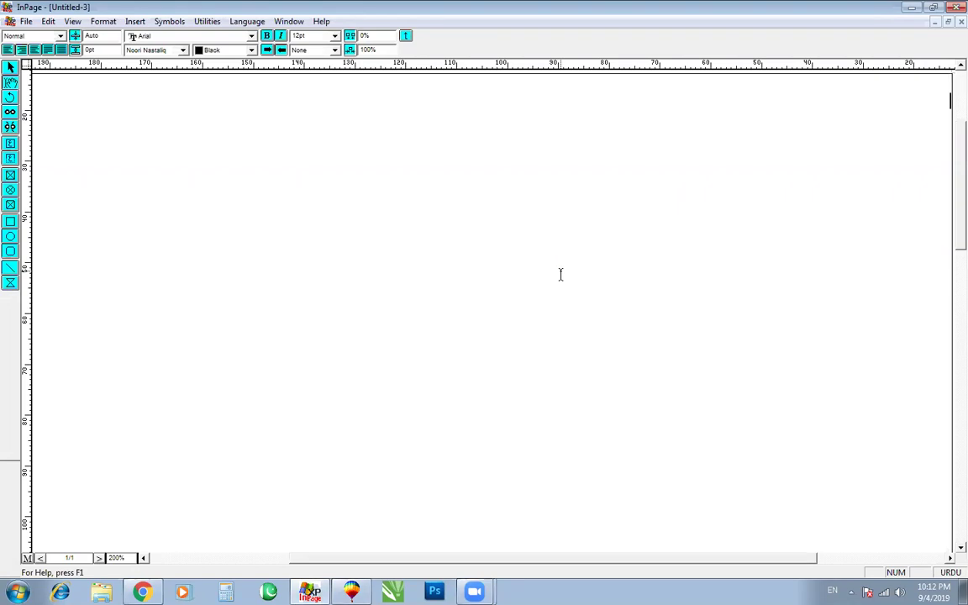
left_click(947, 82)
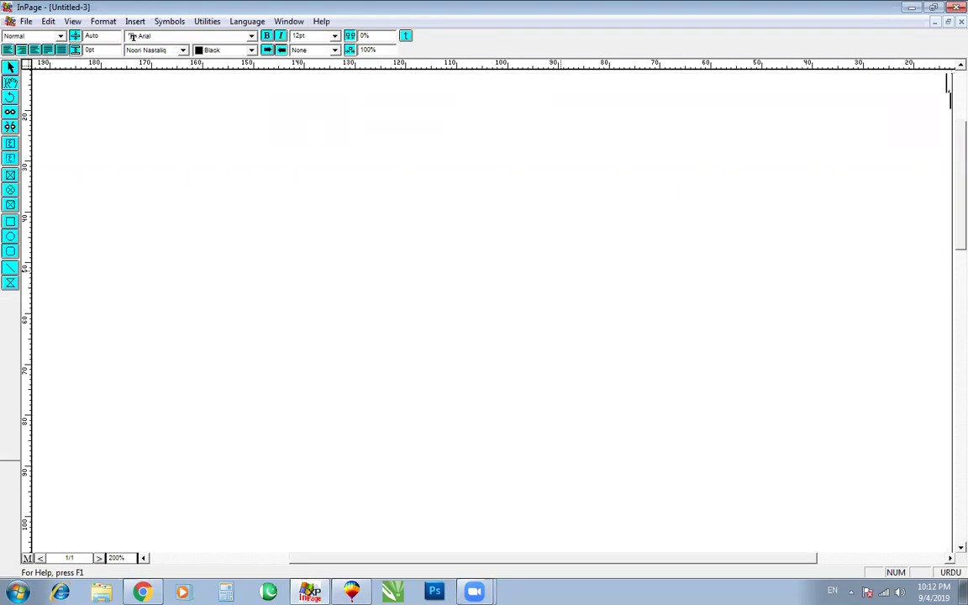
type("الحمدلو")
key("BackSpace")
key("BackSpace")
key("BackSpace")
key("BackSpace")
key("BackSpace")
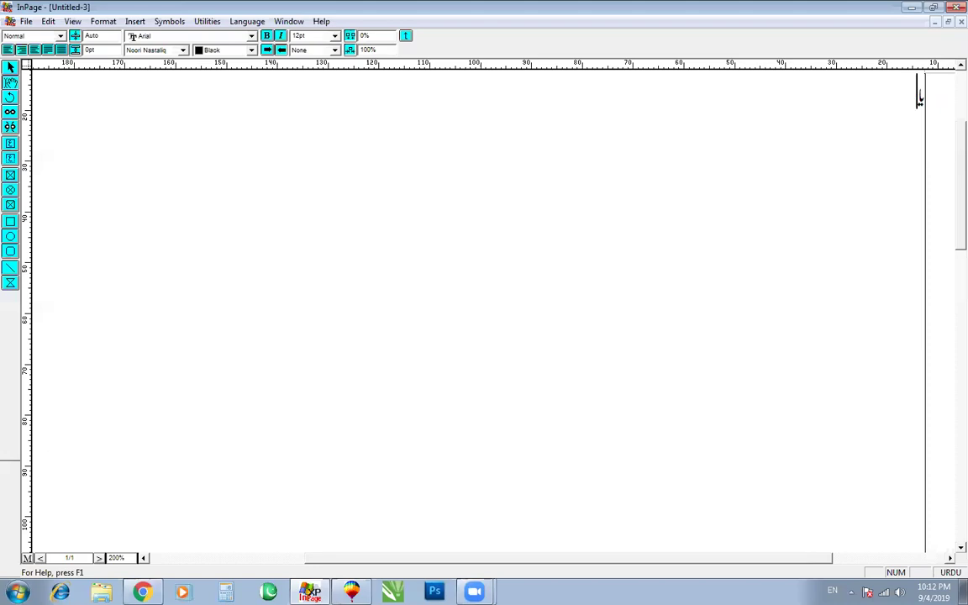
type("اللہ مدد")
Select the Urdu line and try to change its Urdu font.
left_click_drag(815, 132, 946, 97)
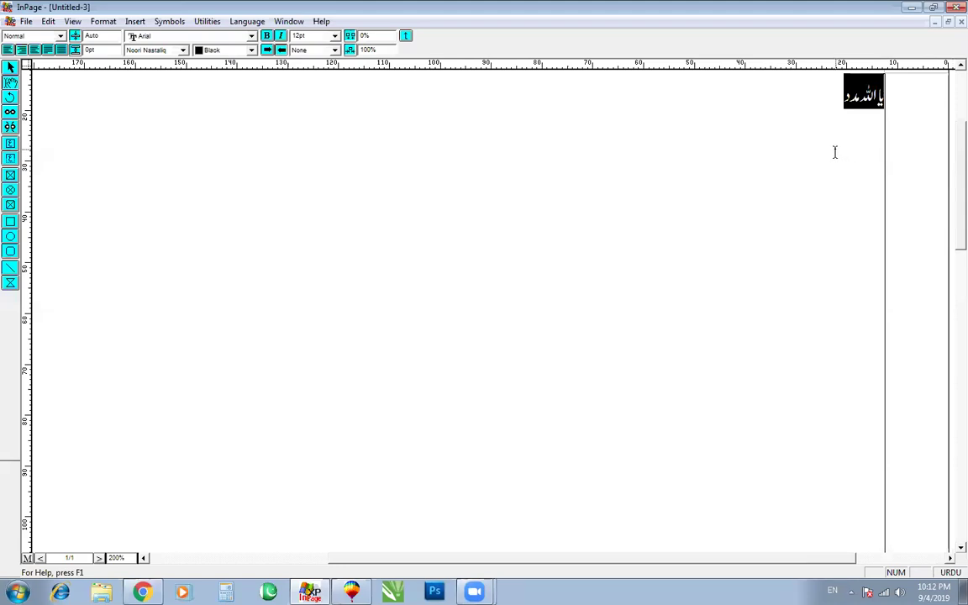
left_click_drag(721, 133, 946, 118)
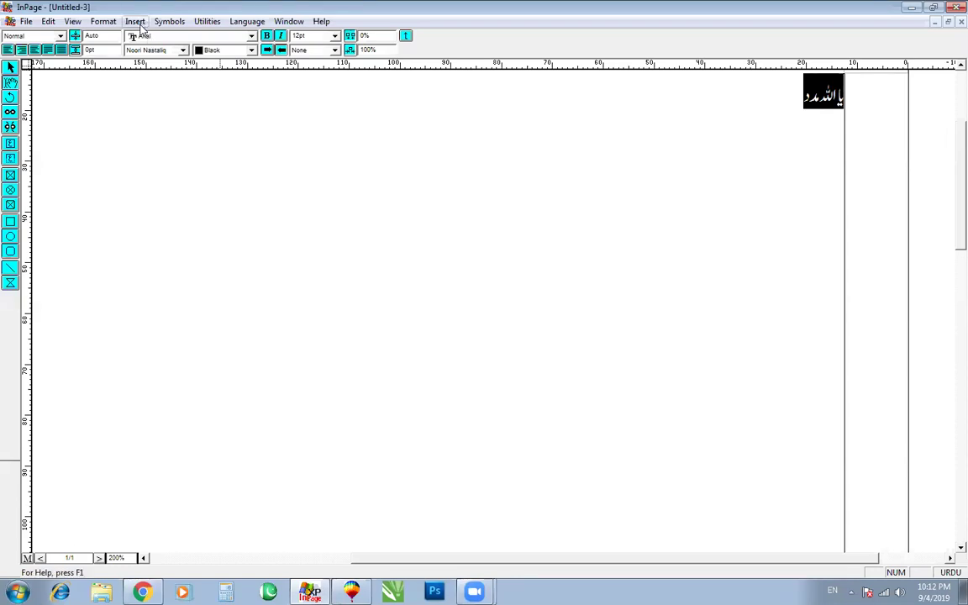
left_click(156, 50)
left_click(155, 58)
left_click(687, 127)
key("shift+Home")
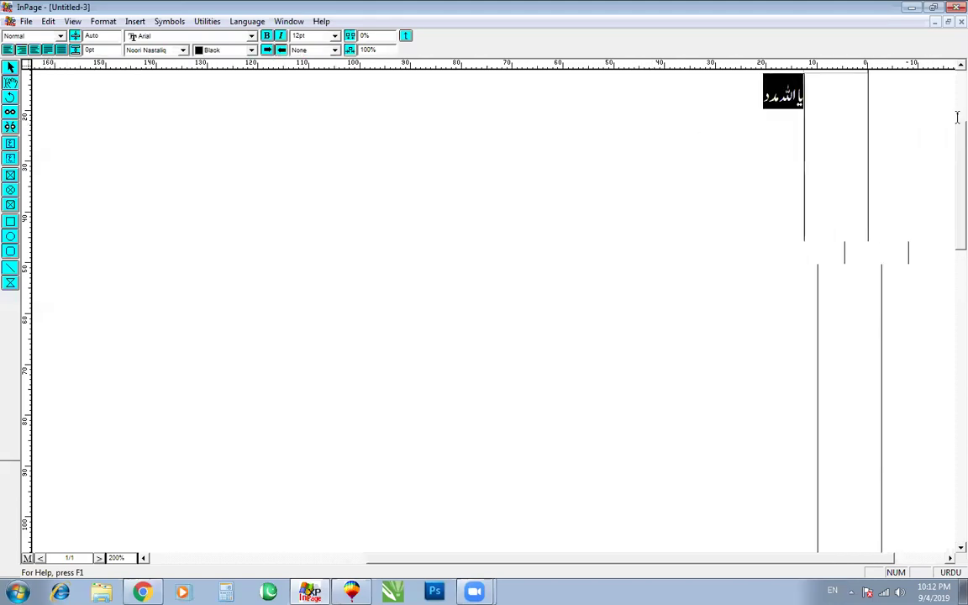
Reselect the whole Urdu line and set its Urdu font to Lahori Nastaliq.
left_click(670, 143)
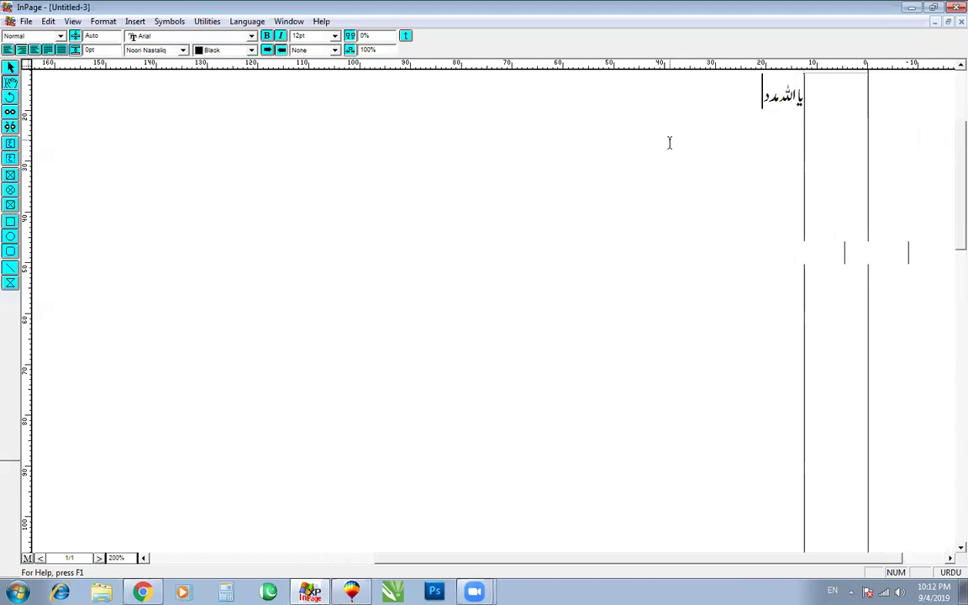
key("shift+Home")
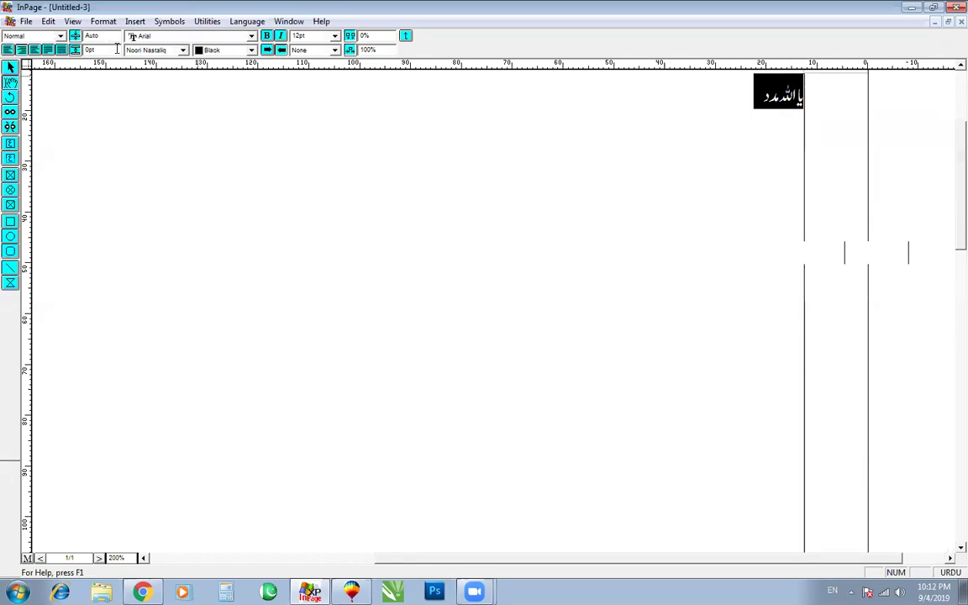
left_click(145, 50)
left_click(146, 62)
left_click(147, 50)
left_click(147, 70)
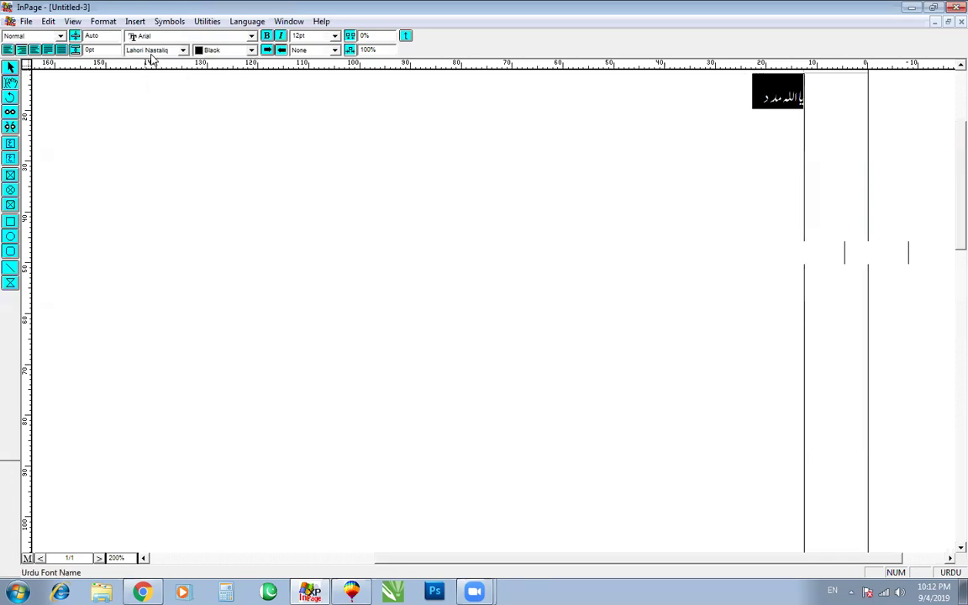
Try several Urdu fonts on the selected line, including Aasaar Contour and Akram.
left_click(148, 50)
left_click(152, 70)
left_click(148, 51)
left_click(147, 77)
left_click(157, 51)
left_click(158, 78)
left_click(151, 51)
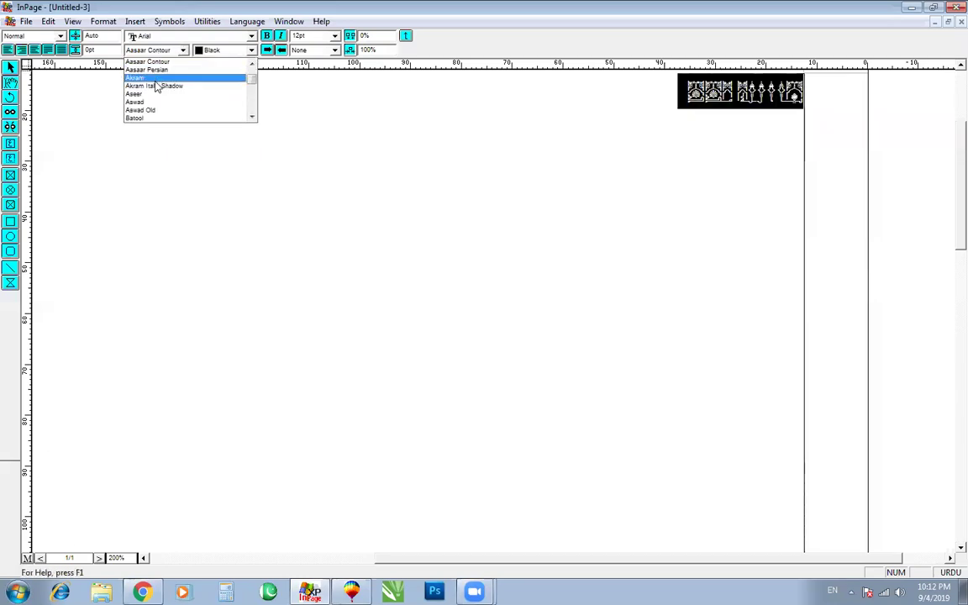
left_click(153, 78)
Try the Aswad, Batool and Farsi Urdu fonts on the selected line.
left_click(154, 52)
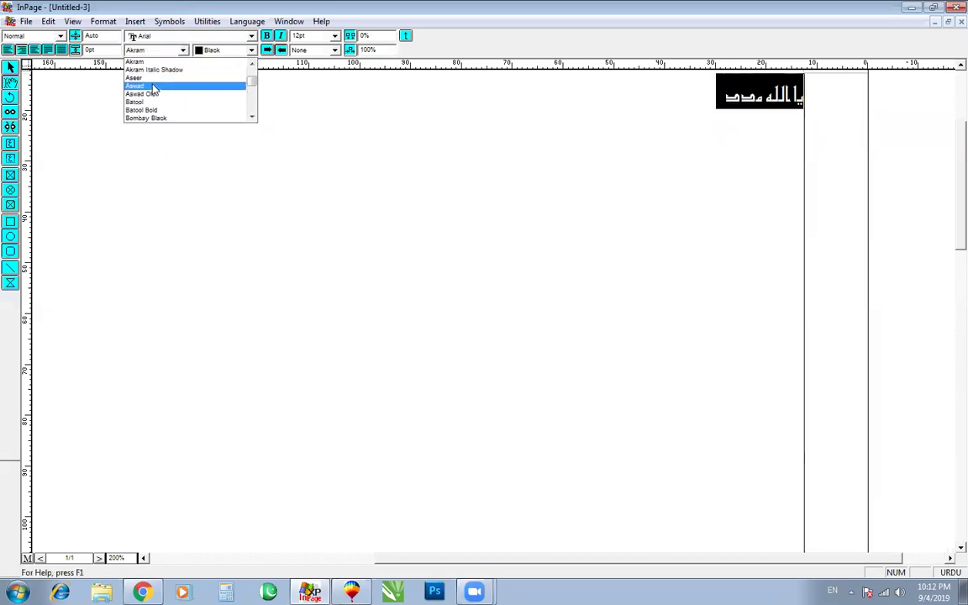
left_click(153, 84)
left_click(155, 51)
left_click(153, 78)
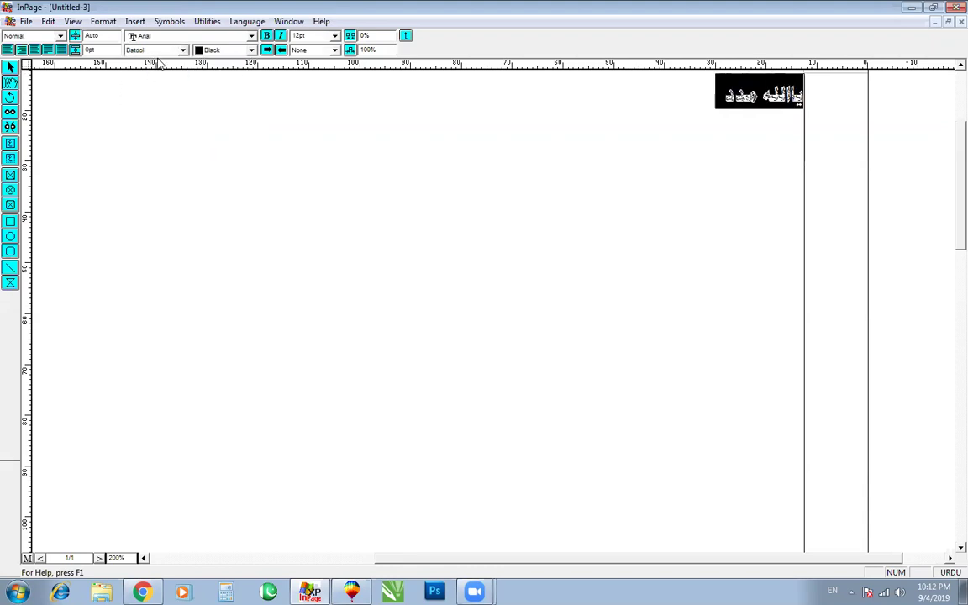
left_click(158, 51)
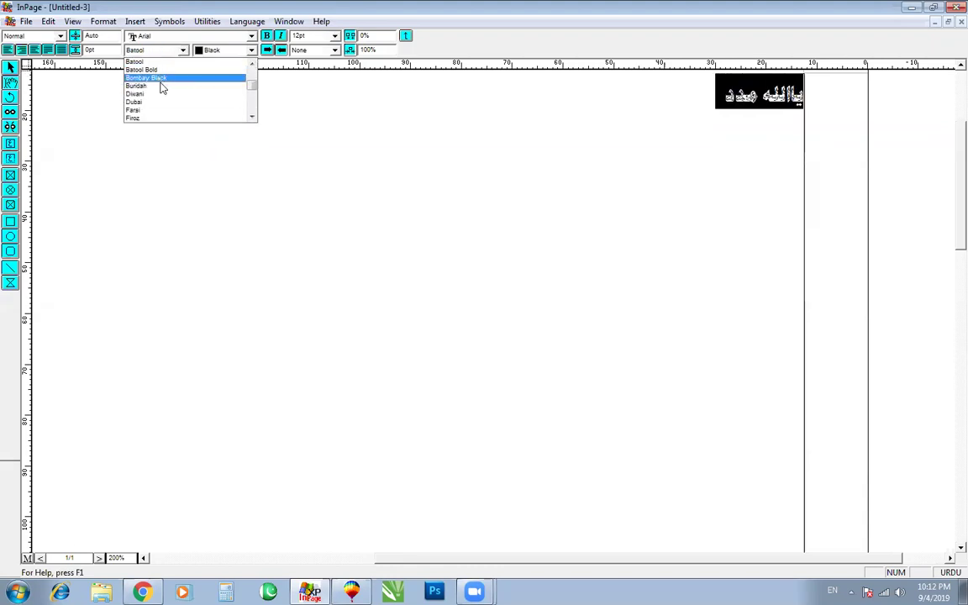
scroll(158, 84, "down", 1)
left_click(158, 87)
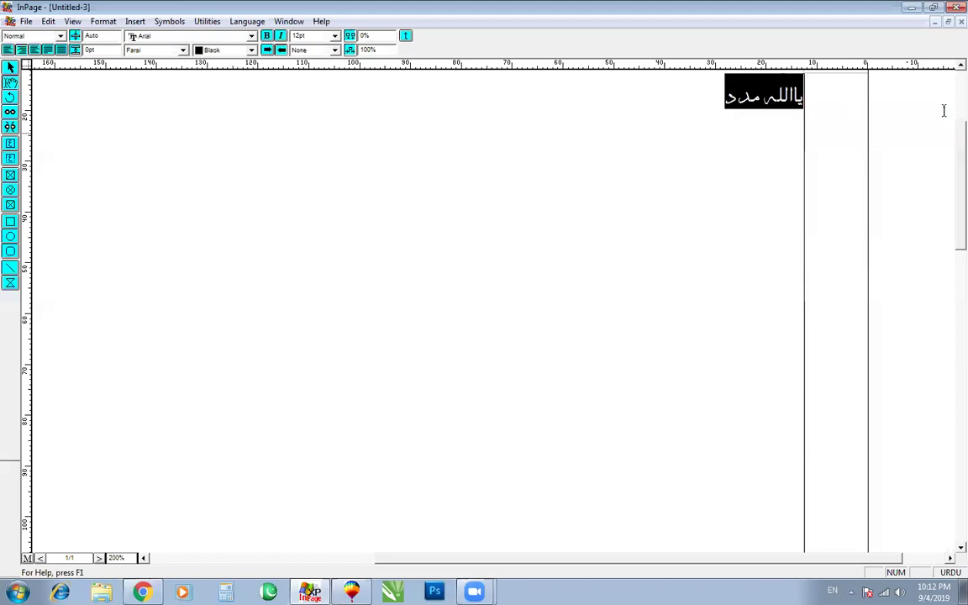
Set the Urdu font of the line to Noori Nastaliq and deselect the text.
left_click(150, 51)
scroll(227, 84, "down", 3)
left_click(218, 61)
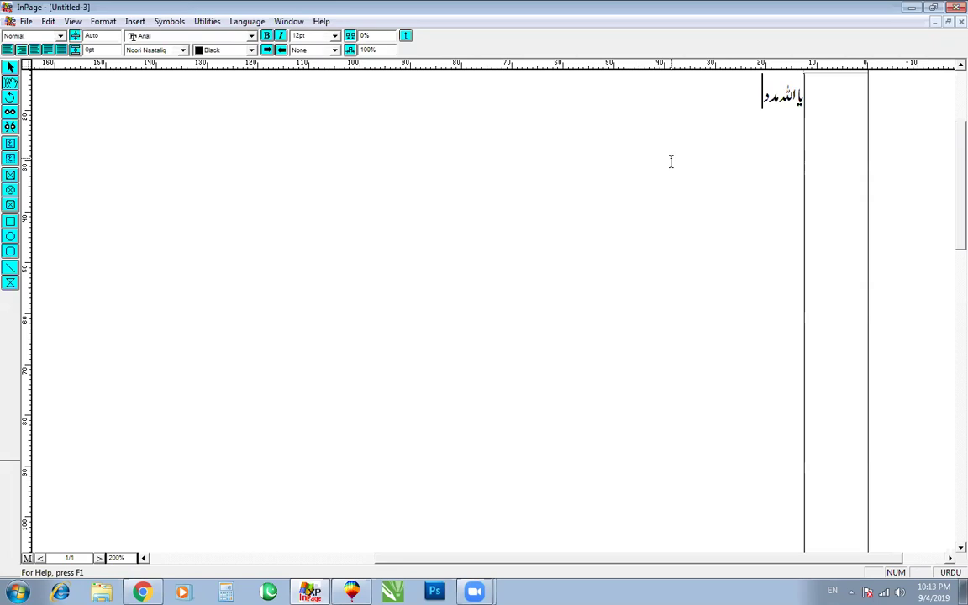
key("ctrl+a")
left_click(698, 143)
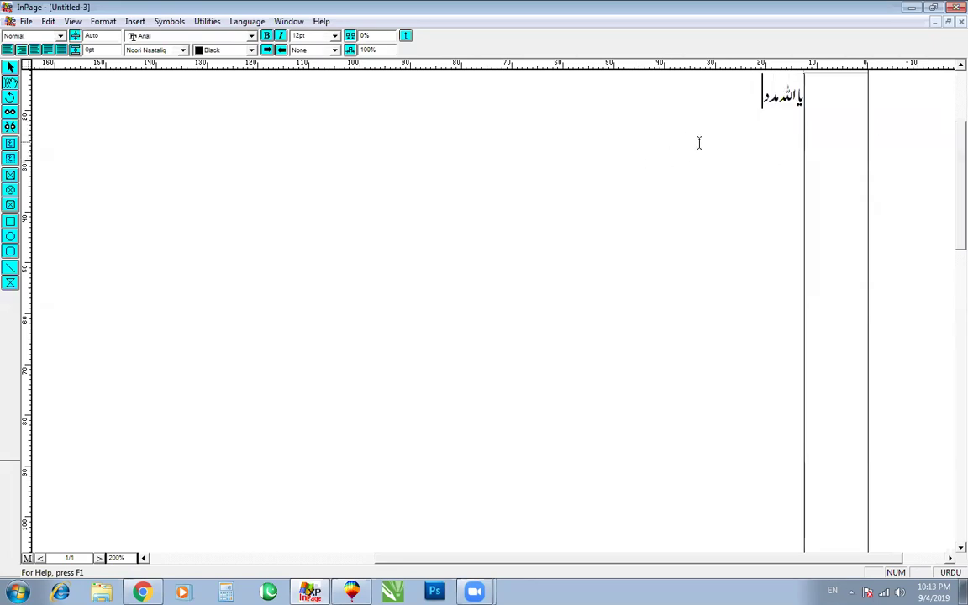
Copy the whole Urdu line as highlighted text, try pasting it into the CorelDRAW graphic, delete the pasted text and return to InPage.
key("ctrl+a")
right_click(780, 103)
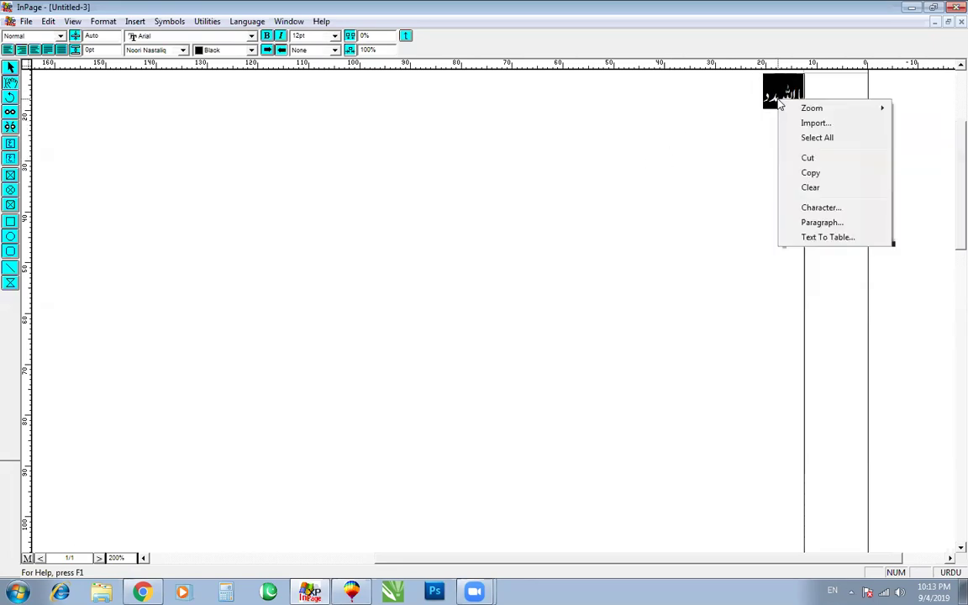
left_click(809, 173)
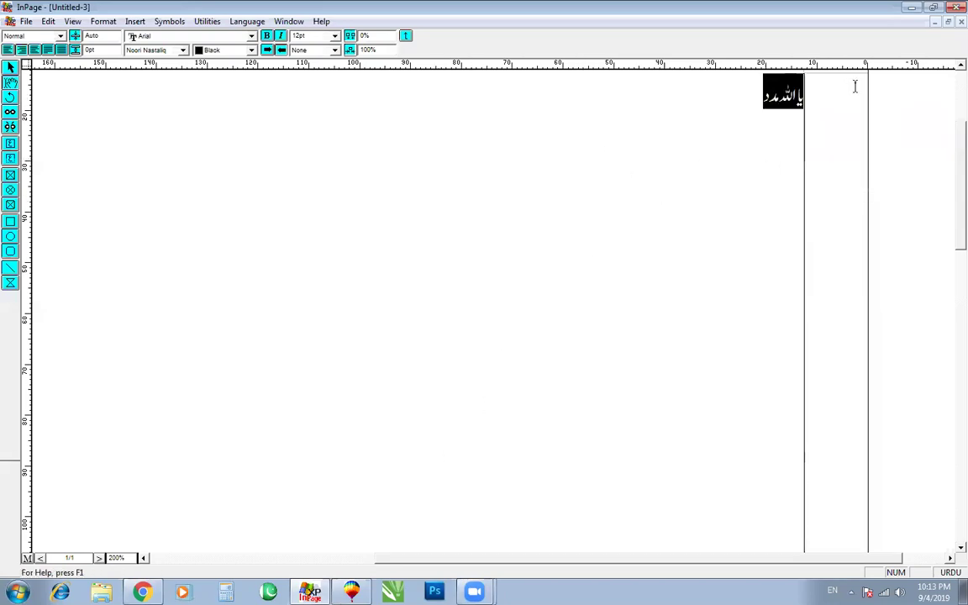
left_click(392, 591)
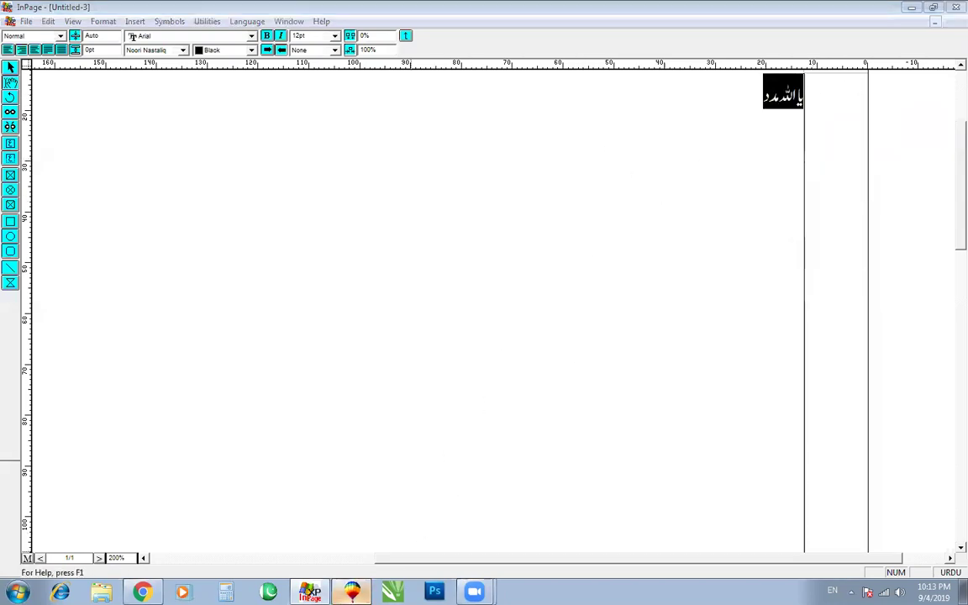
right_click(432, 290)
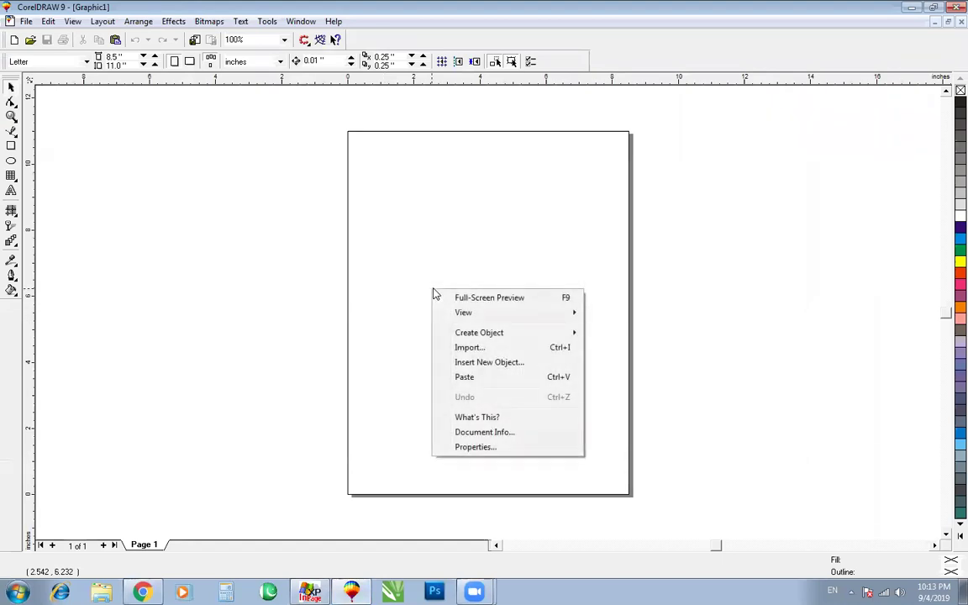
left_click(454, 377)
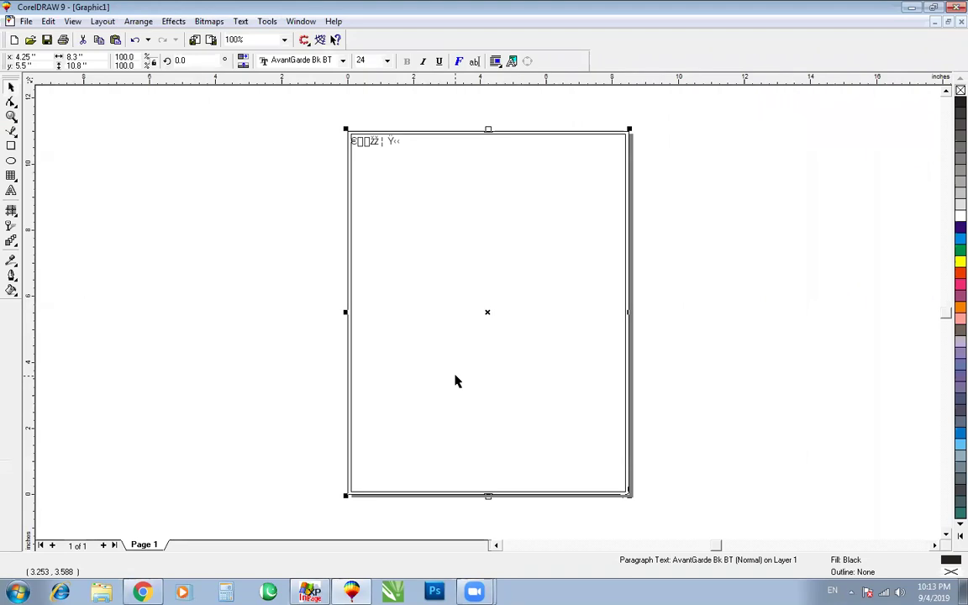
key("Delete")
key("alt+Tab")
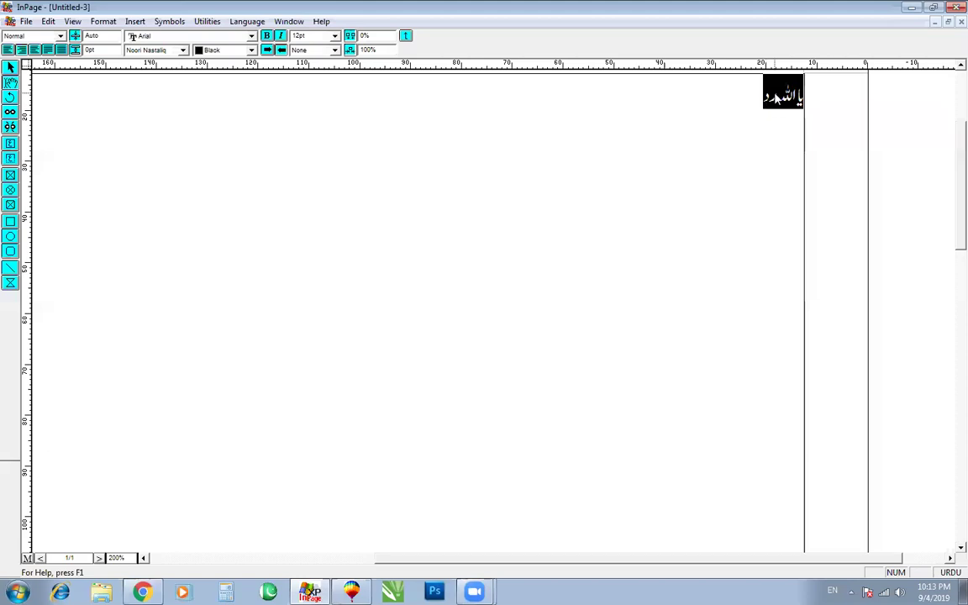
Copy the highlighted Urdu text again, retry pasting it into the CorelDRAW graphic and delete the pasted frame.
right_click(773, 96)
left_click(805, 168)
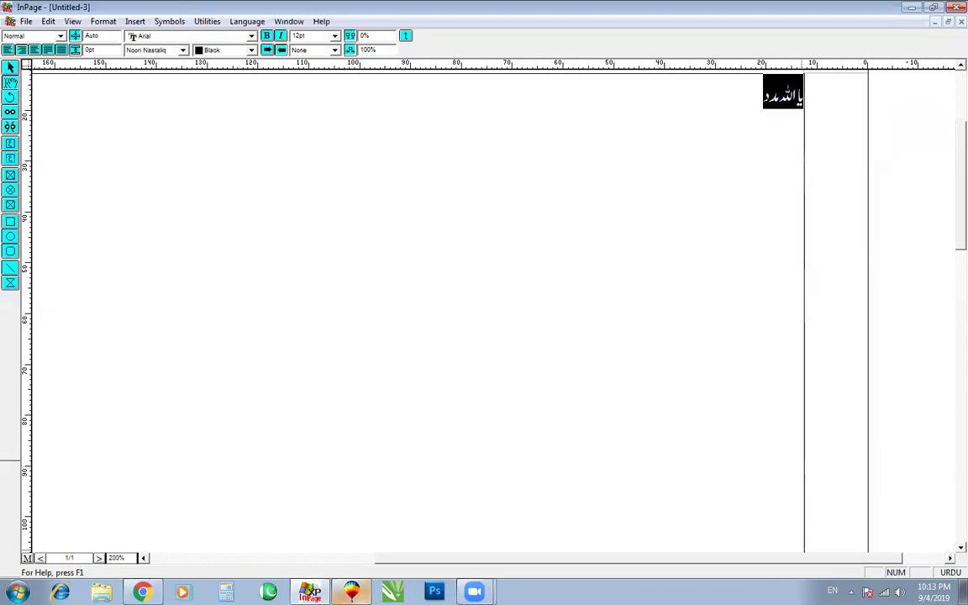
key("alt+Tab")
key("ctrl+v")
key("Delete")
right_click(454, 304)
left_click(486, 390)
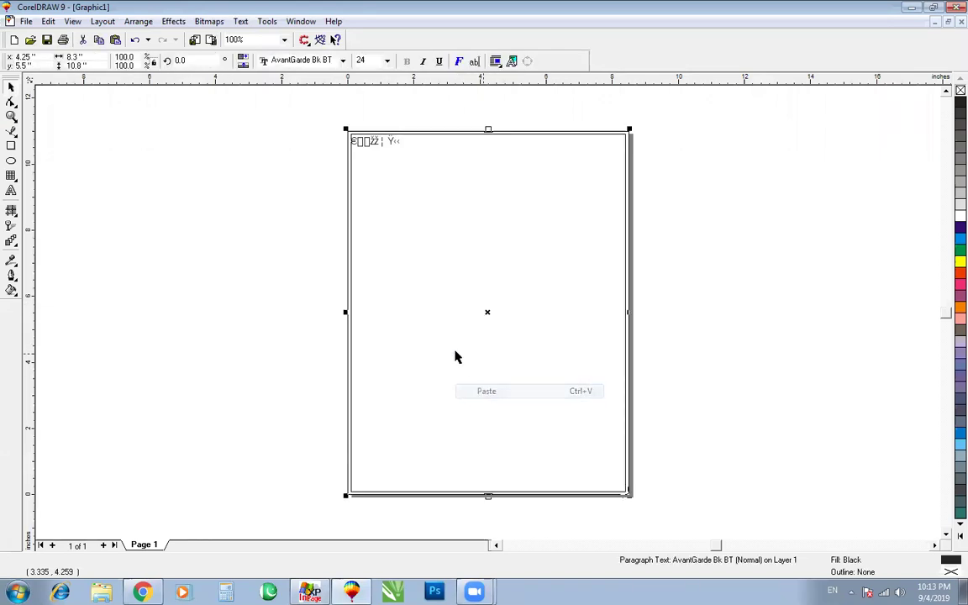
key("Delete")
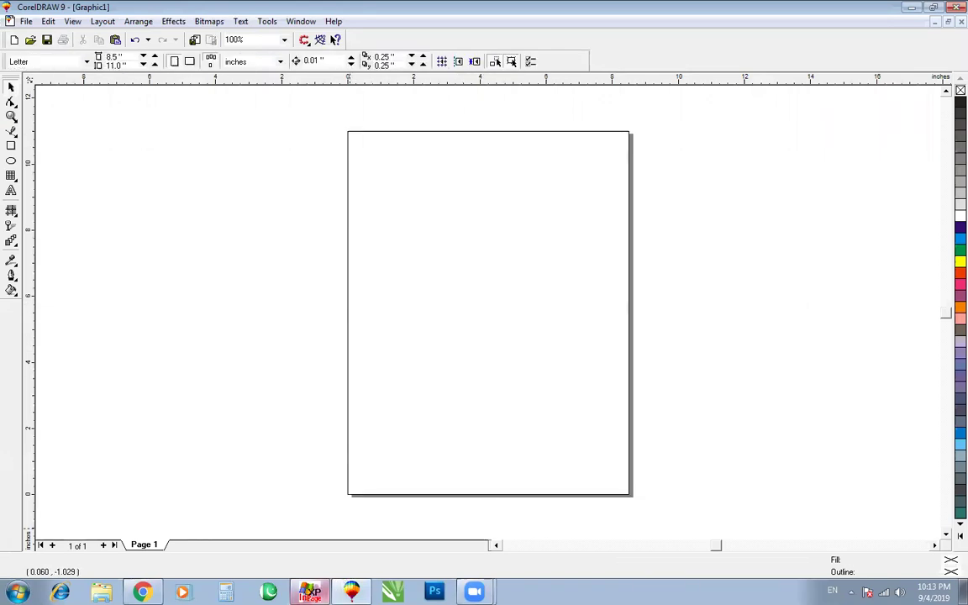
Switch to InPage, select the text box containing the Urdu line with the Pick tool and copy it as an object.
key("alt+Tab")
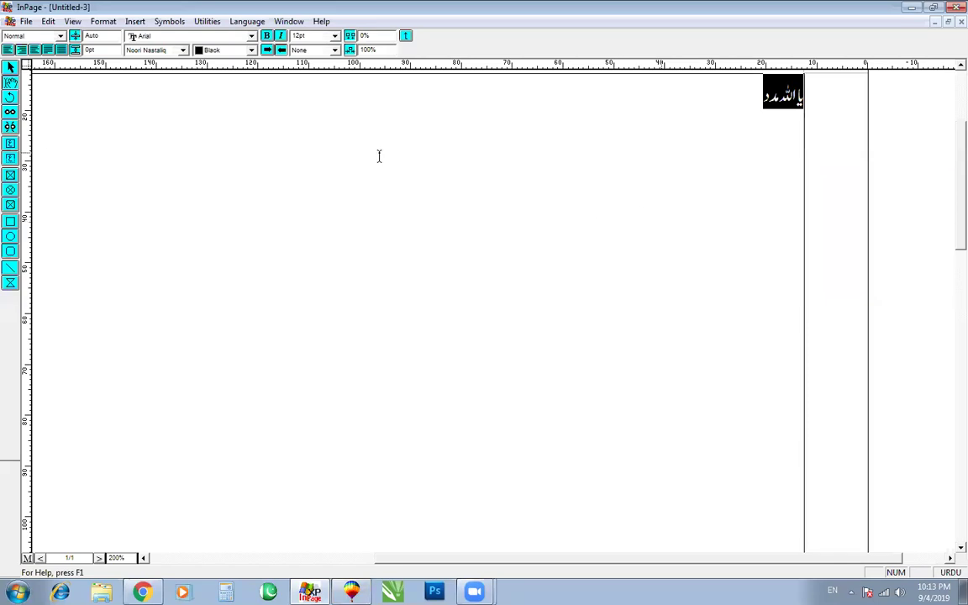
left_click(10, 81)
left_click(12, 69)
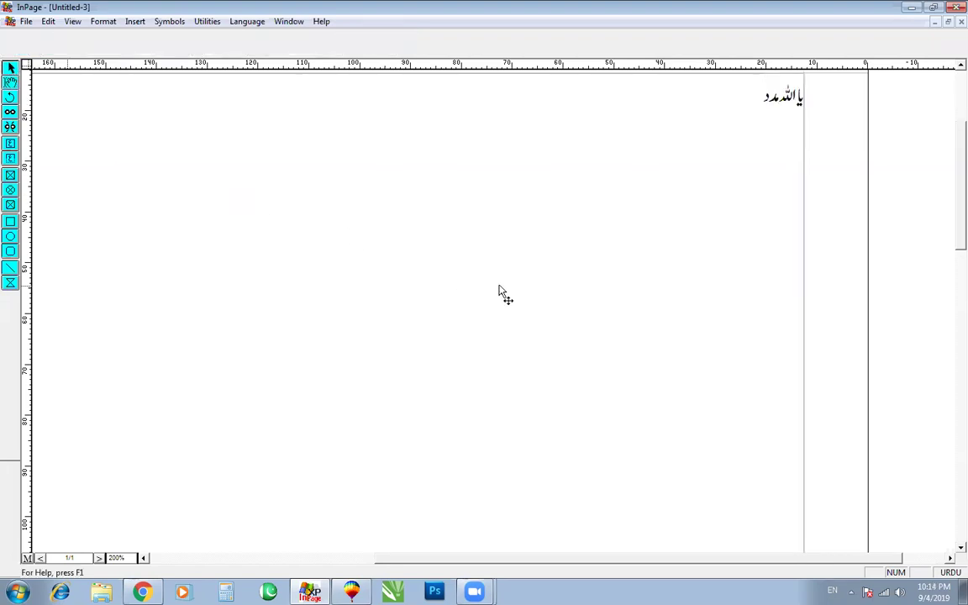
left_click(400, 290)
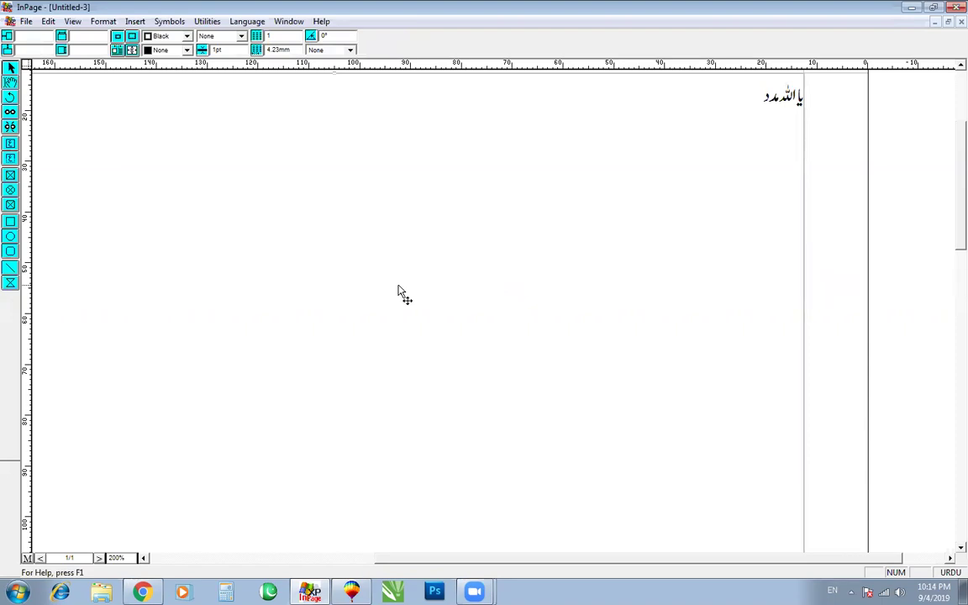
right_click(413, 228)
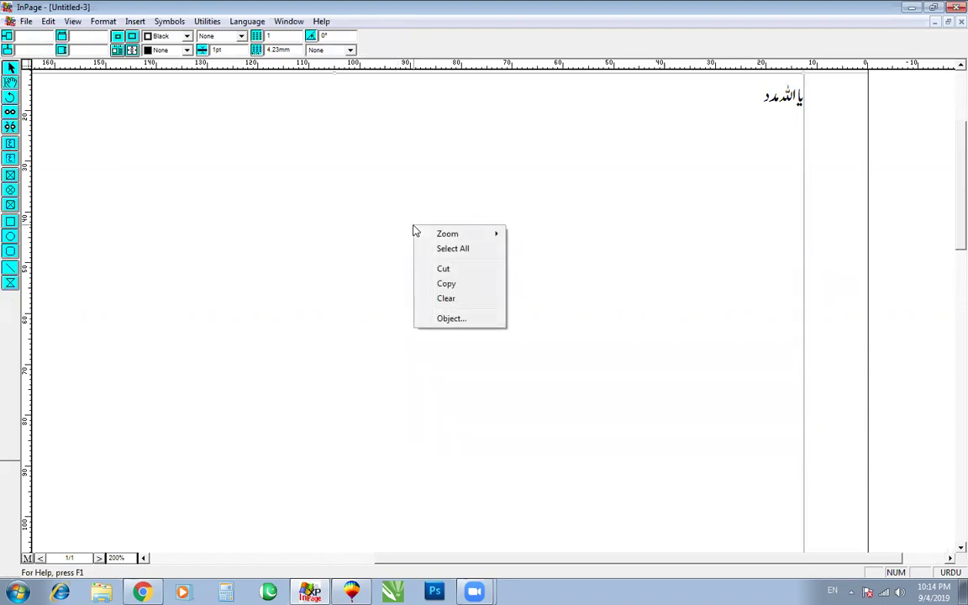
left_click(443, 284)
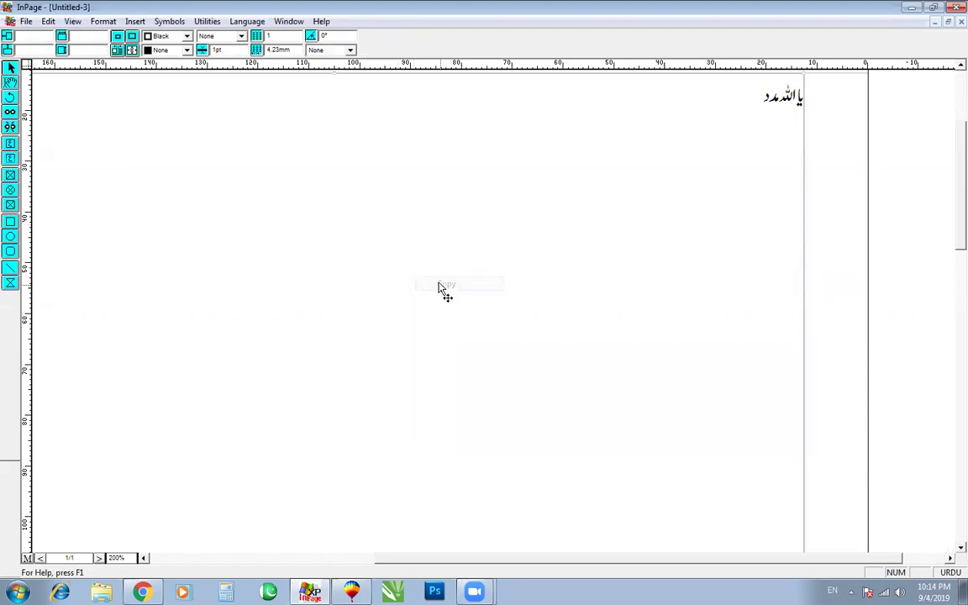
Switch to CorelDRAW, paste the copied Urdu text box onto the page and delete the pasted group.
key("alt+Tab")
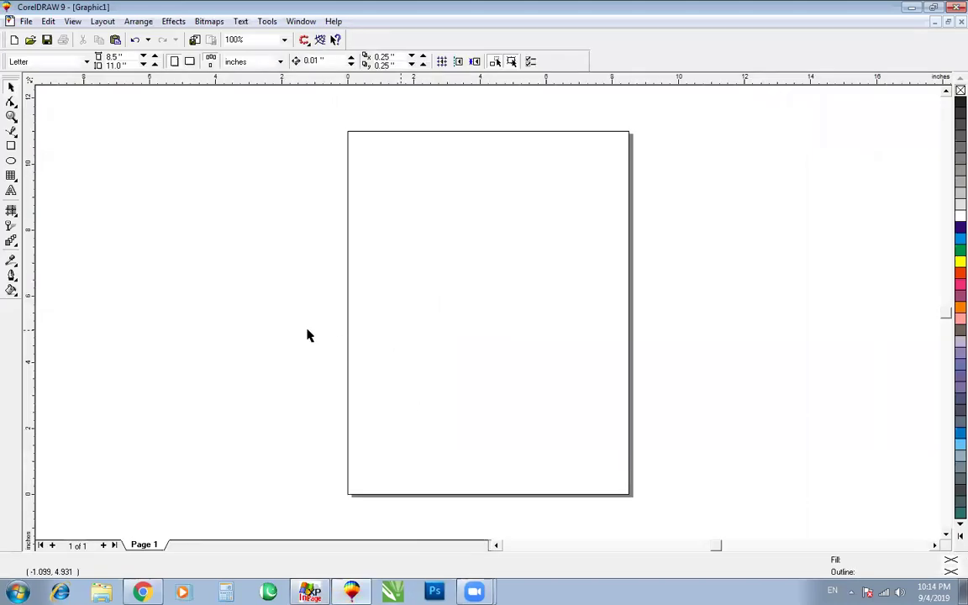
key("ctrl+v")
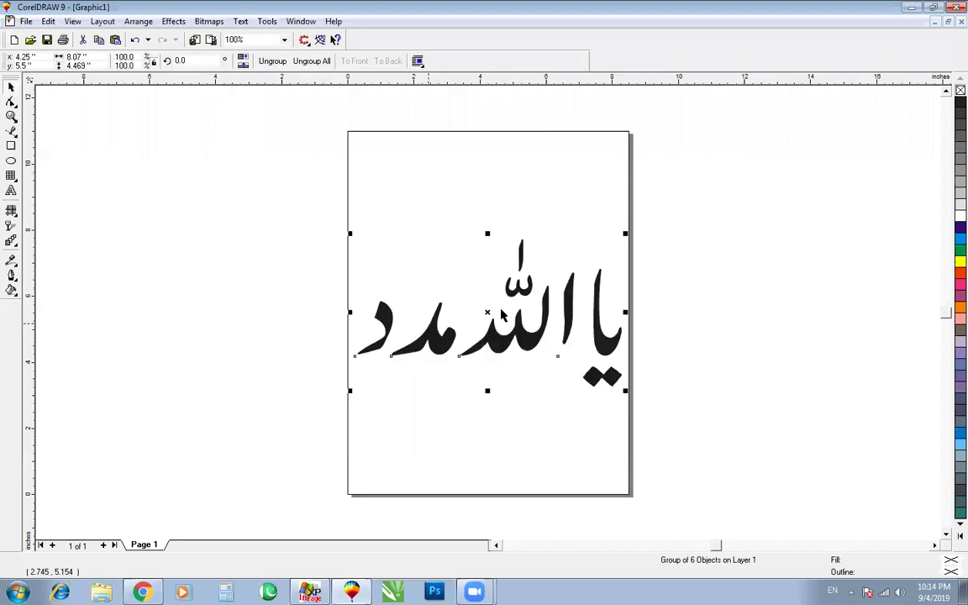
key("Delete")
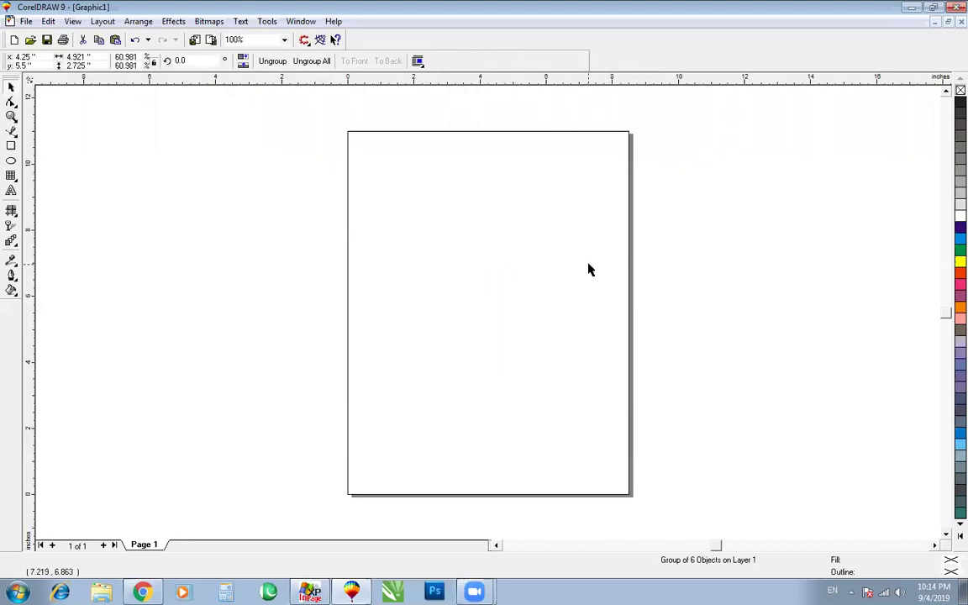
Copy the Urdu text box again from InPage with the Pick tool, paste it into the CorelDRAW graphic and delete it.
left_click(310, 591)
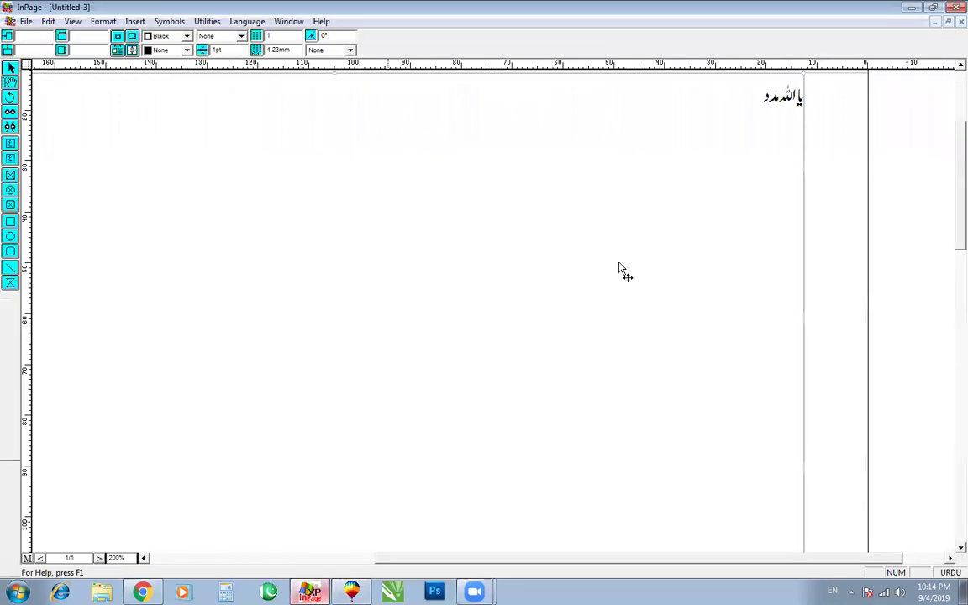
left_click(11, 68)
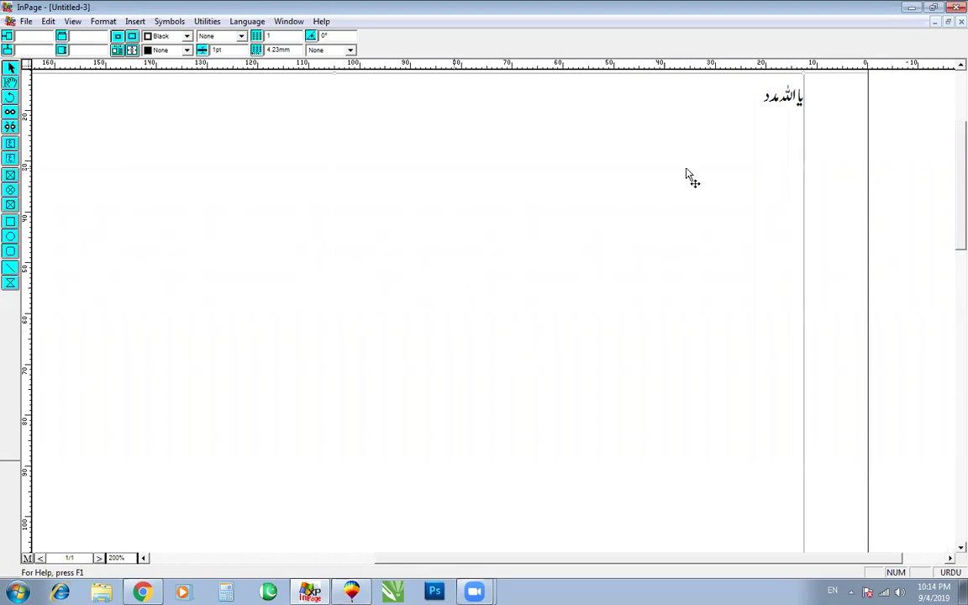
right_click(521, 221)
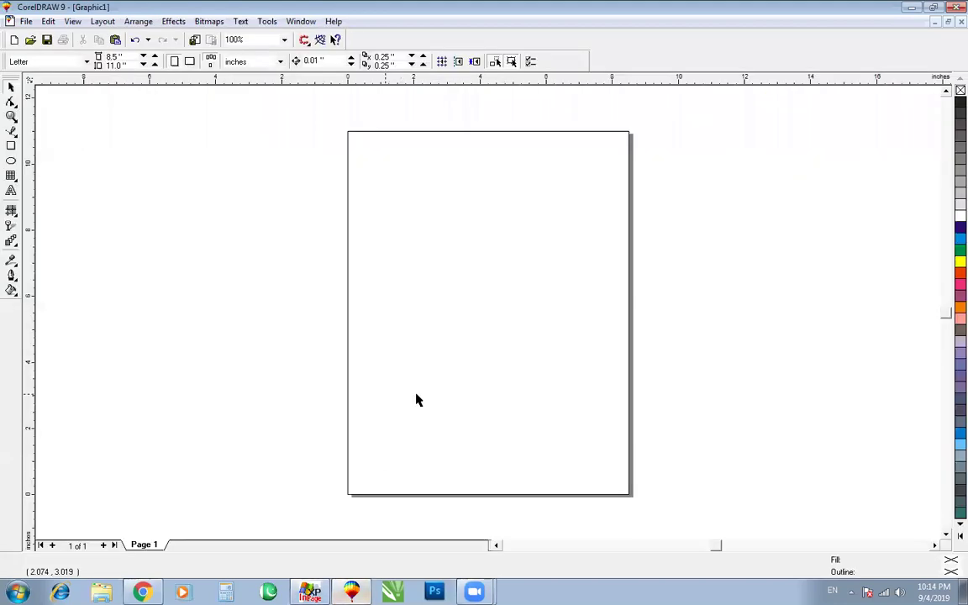
key("ctrl+v")
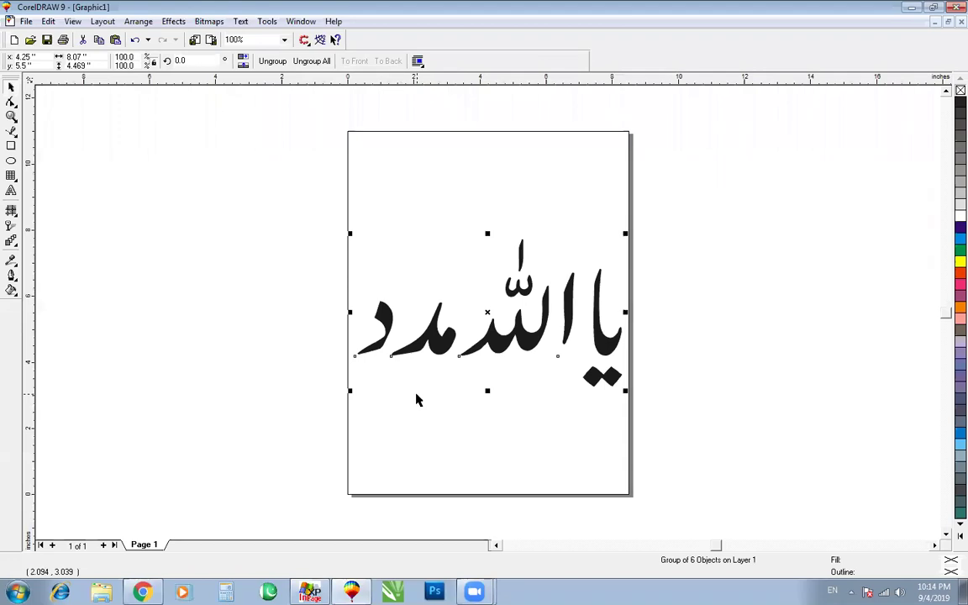
key("Delete")
Paste the Urdu lettering onto the blank CorelDRAW page once more and remove it.
right_click(423, 372)
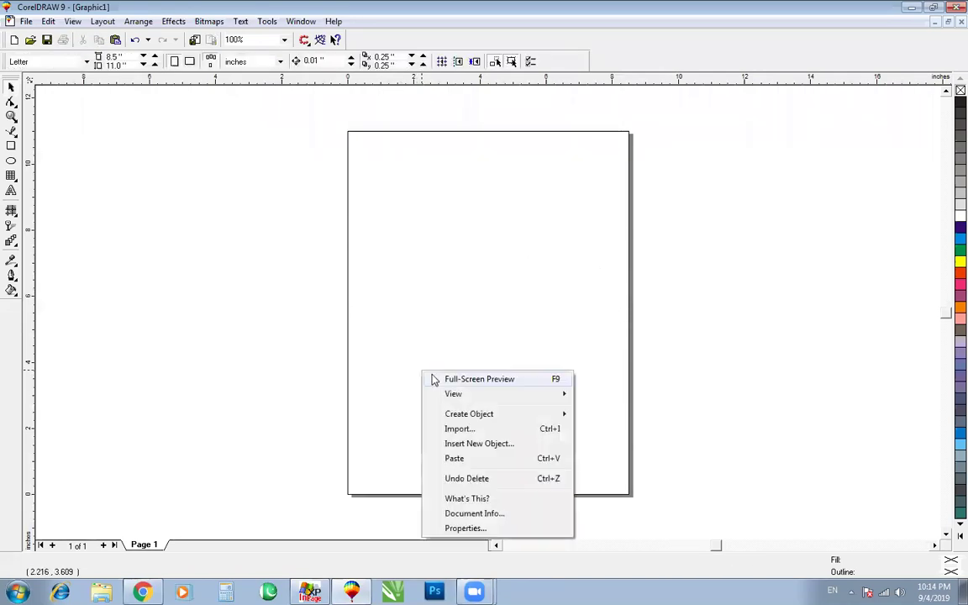
left_click(454, 457)
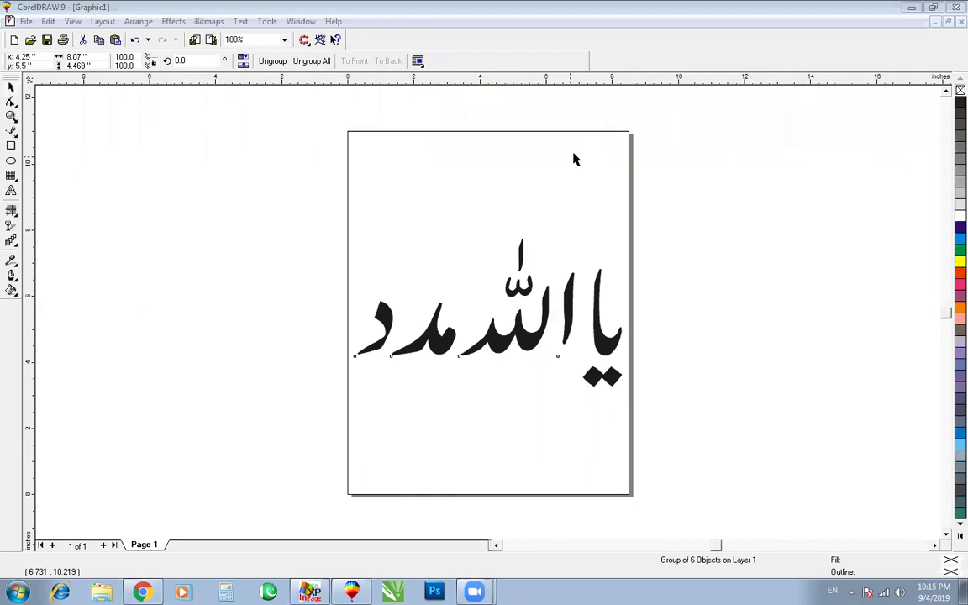
key("Delete")
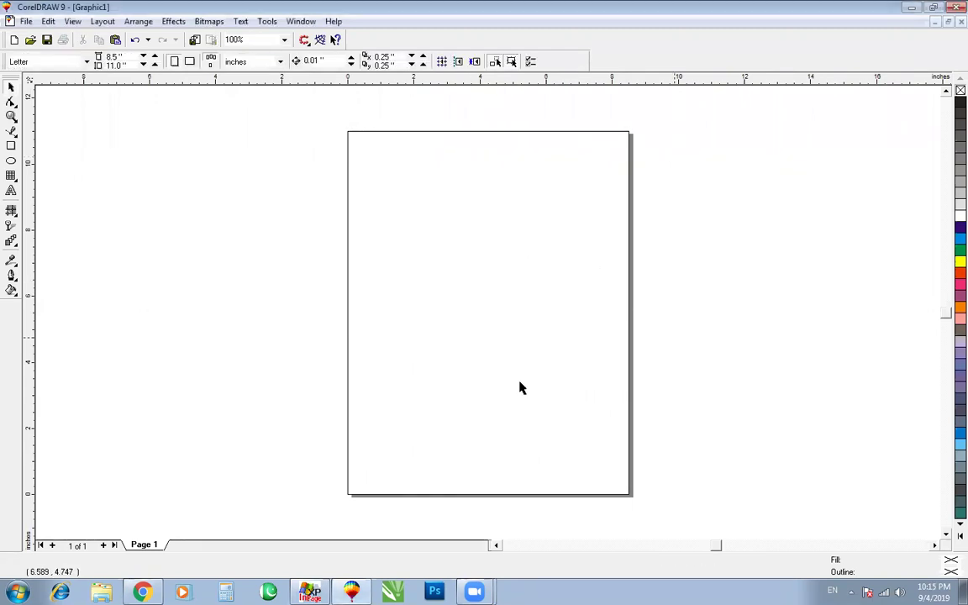
Switch to InPage and copy the text box holding the Urdu line with the Pick tool.
key("alt+Tab")
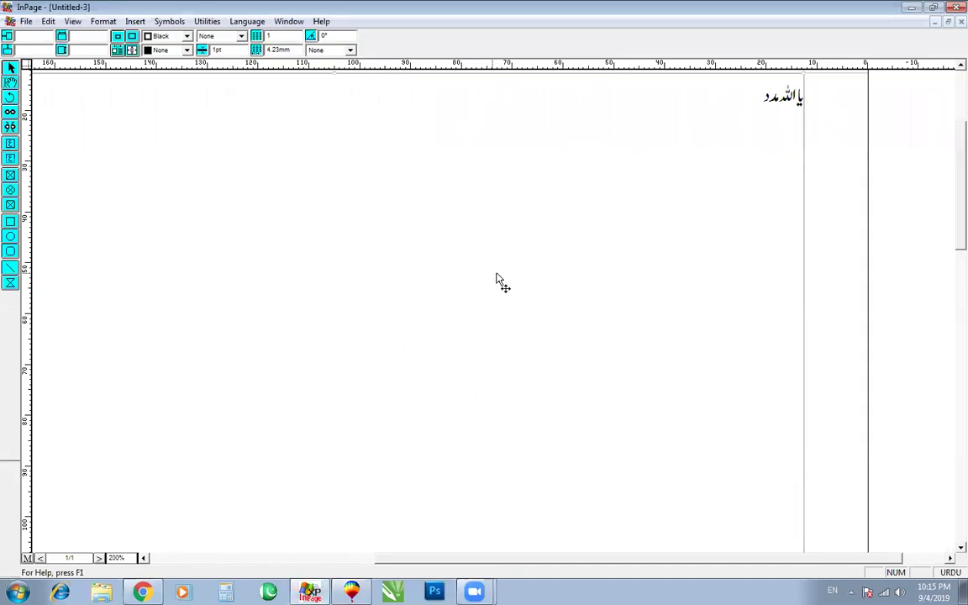
right_click(357, 207)
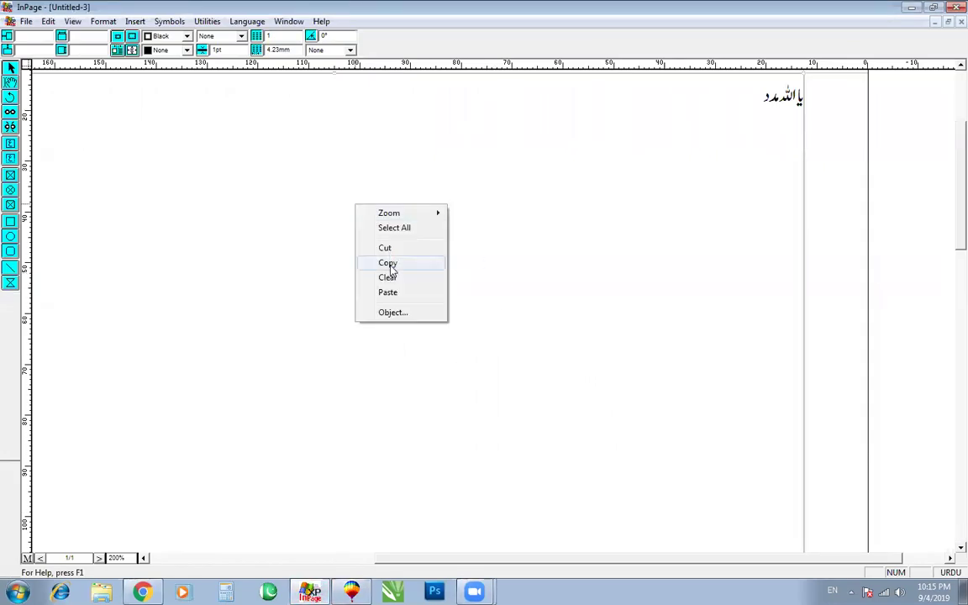
left_click(11, 68)
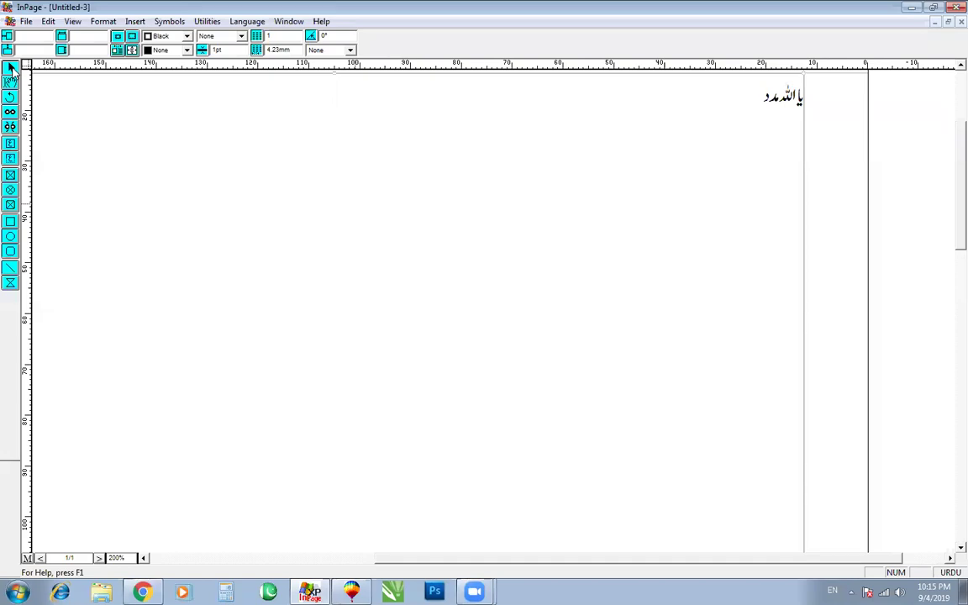
right_click(153, 146)
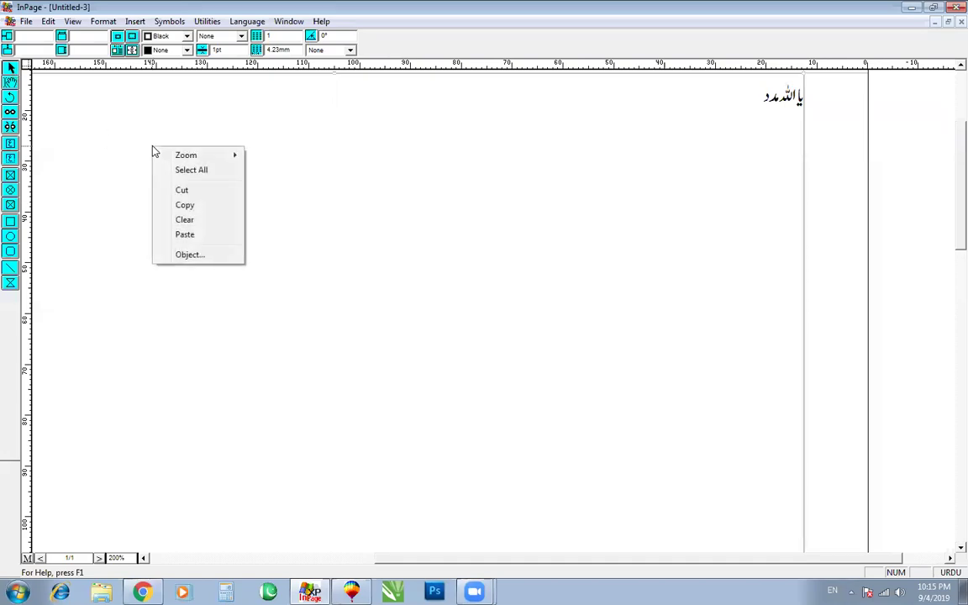
left_click(367, 202)
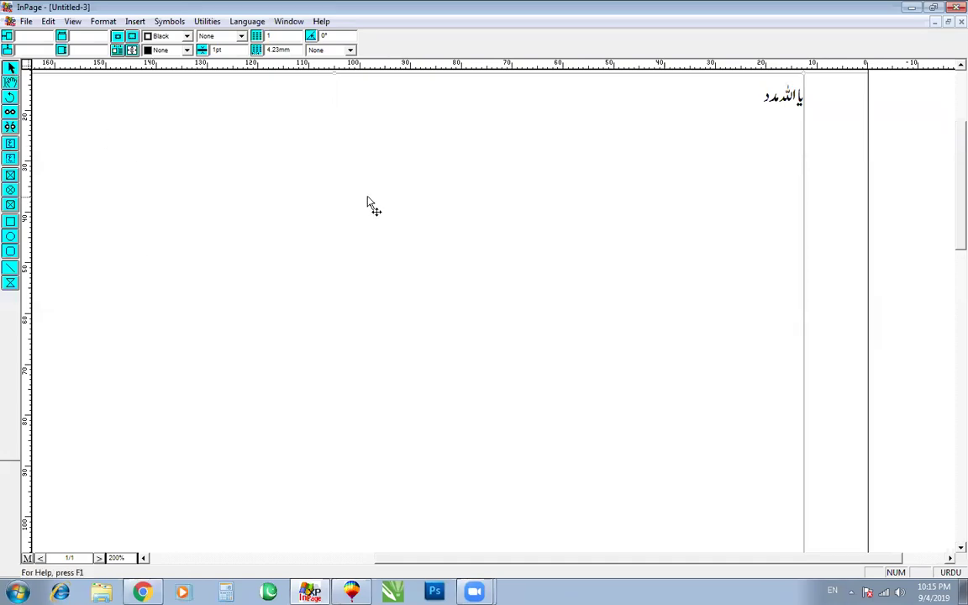
right_click(317, 225)
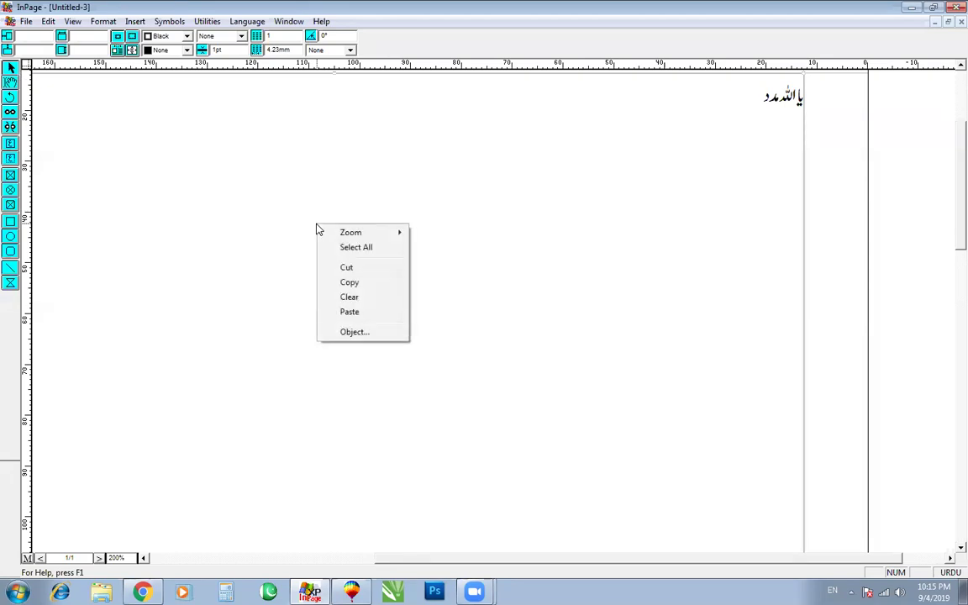
left_click(354, 279)
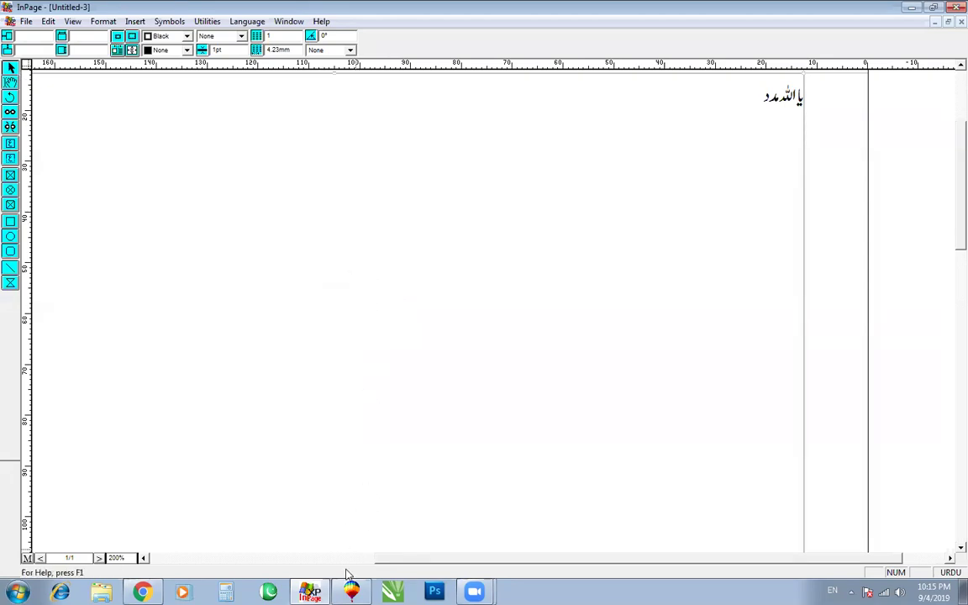
Paste the copied Urdu lettering into the CorelDRAW graphic, delete it and paste it again.
key("alt+Tab")
key("ctrl+v")
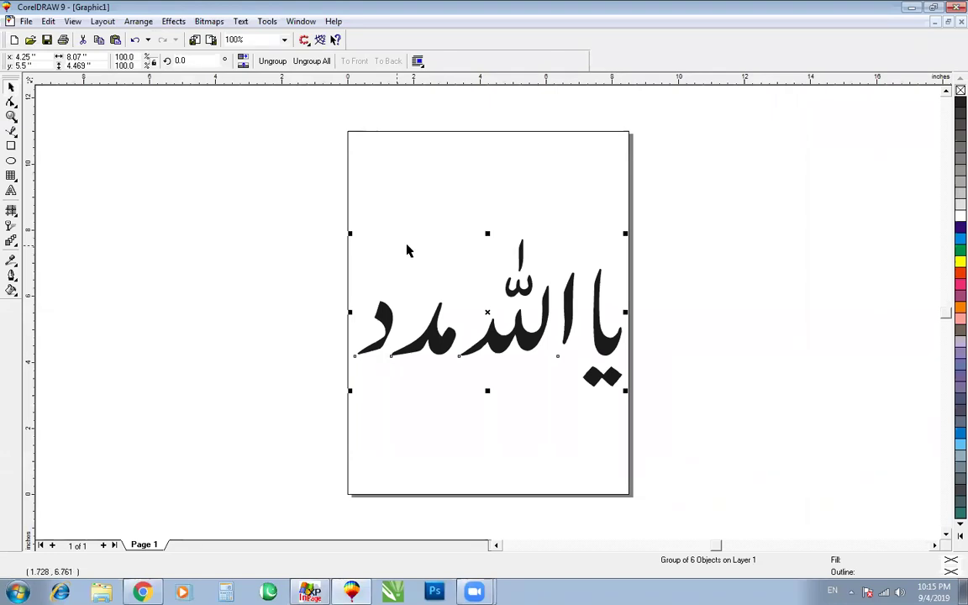
key("Delete")
key("ctrl+z")
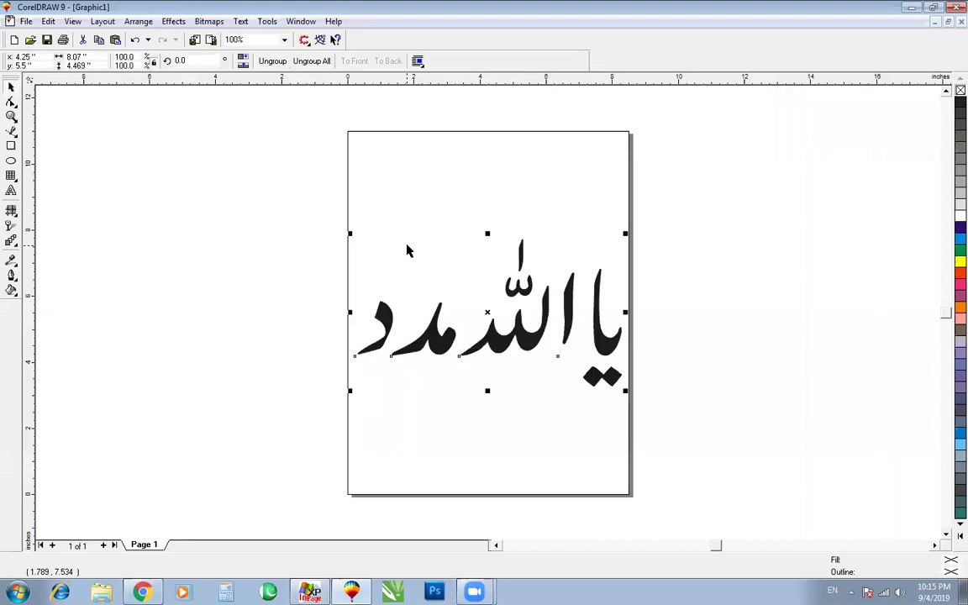
key("Delete")
right_click(354, 199)
left_click(382, 287)
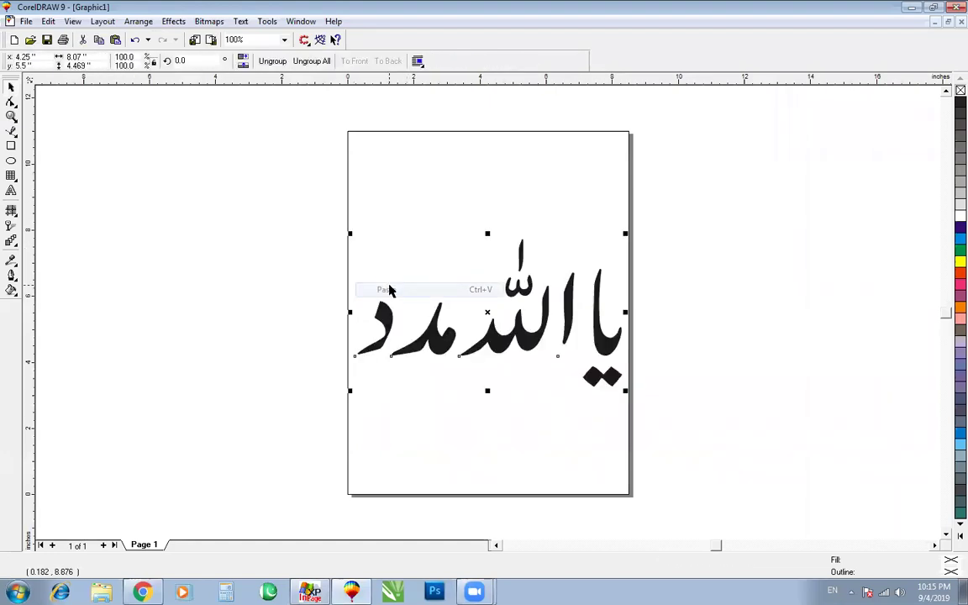
Shrink the pasted Urdu lettering about its centre to about 56%, and undo the resize.
key("ctrl+z")
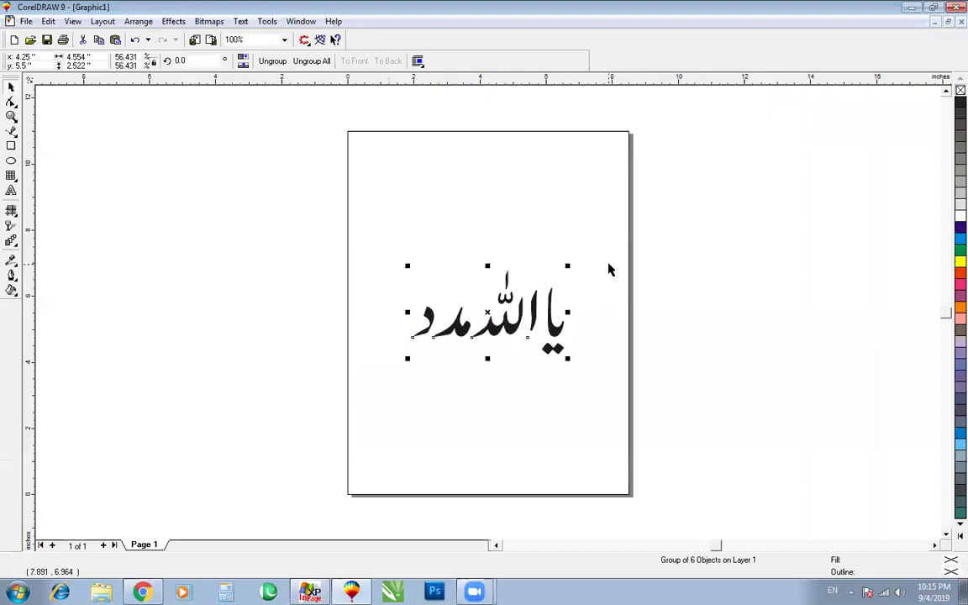
key("ctrl+shift+z")
key("ctrl+z")
key("ctrl+shift+z")
key("ctrl+shift+z")
key("ctrl+z")
key("ctrl+z")
key("ctrl+shift+z")
key("ctrl+shift+z")
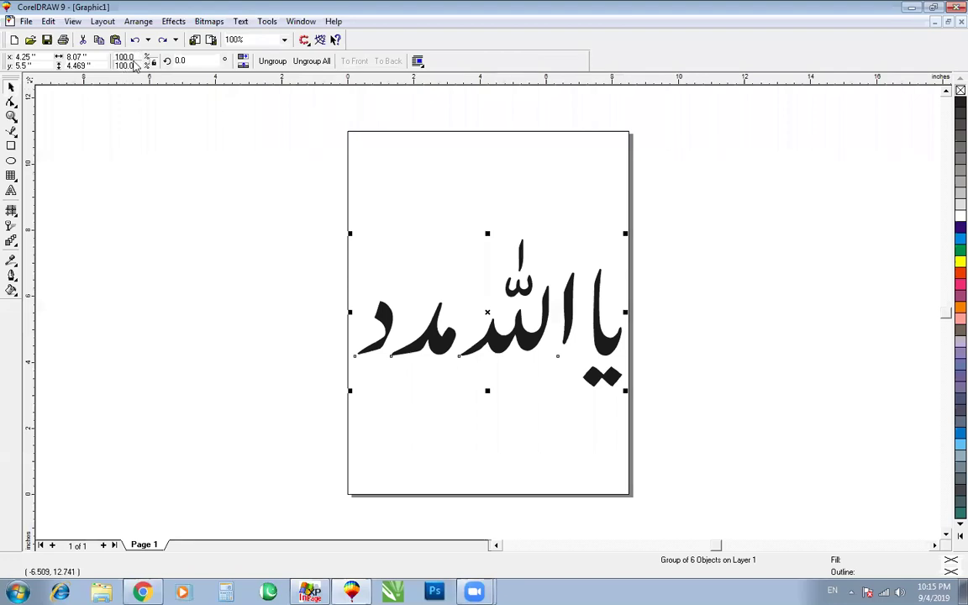
Step back and forth through the last edits of the Urdu lettering and delete it from the page.
key("ctrl+z")
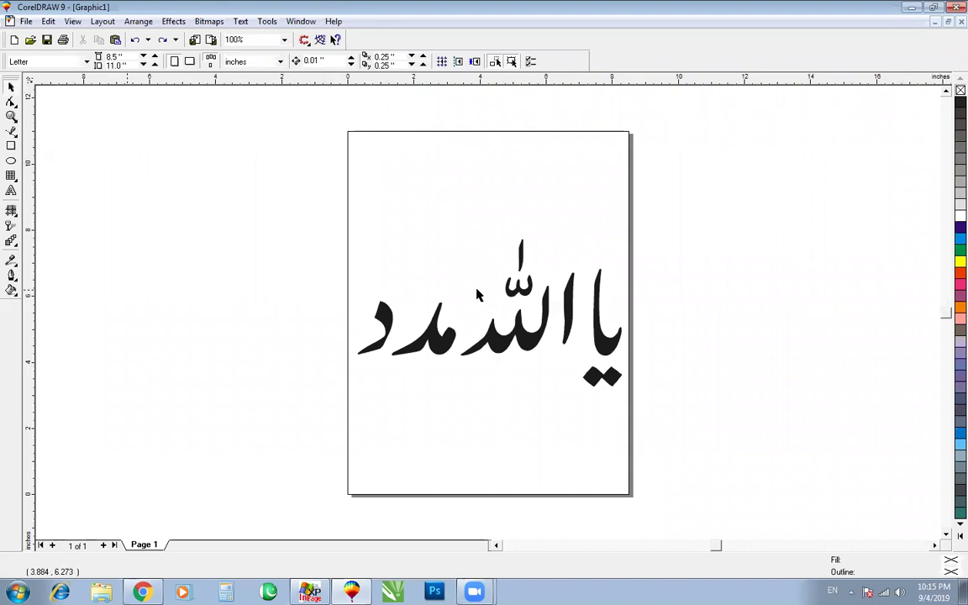
left_click(486, 331)
key("ctrl+shift+z")
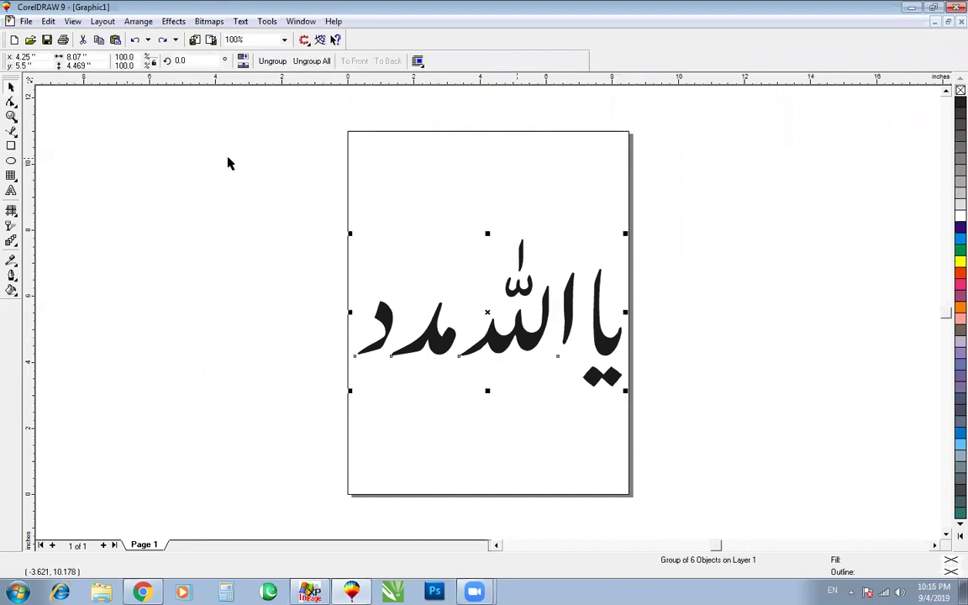
key("ctrl+z")
key("ctrl+shift+z")
key("ctrl+z")
left_click(521, 334)
key("ctrl+shift+z")
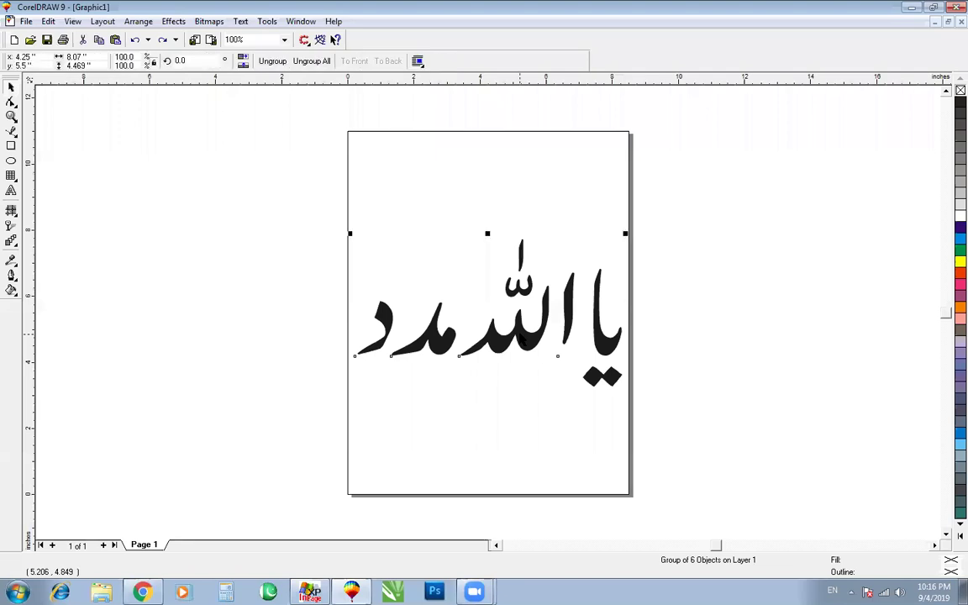
key("Delete")
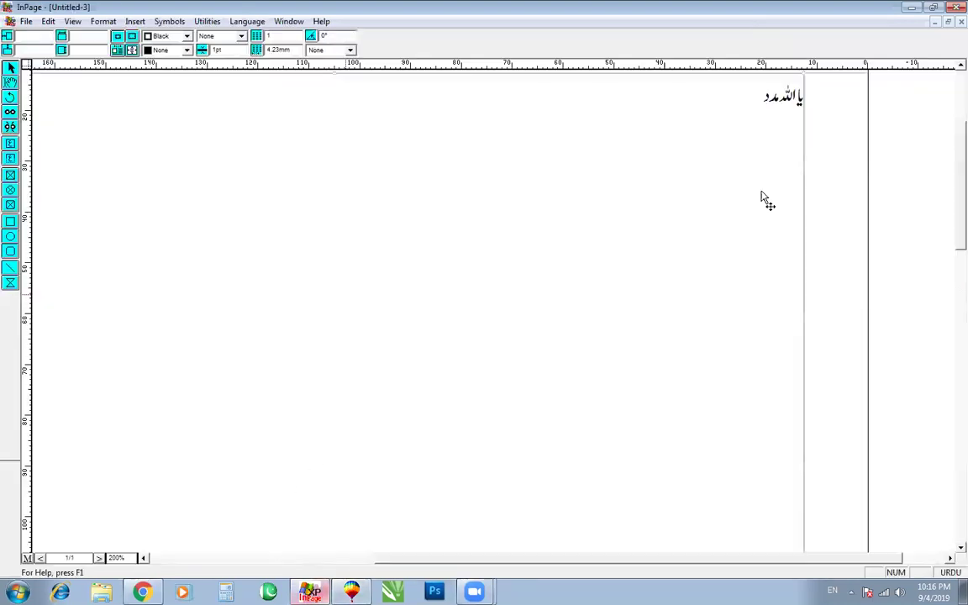
Close the untitled InPage document and open the recent file anwar madina.inp.
left_click(960, 21)
left_click(501, 326)
left_click(11, 21)
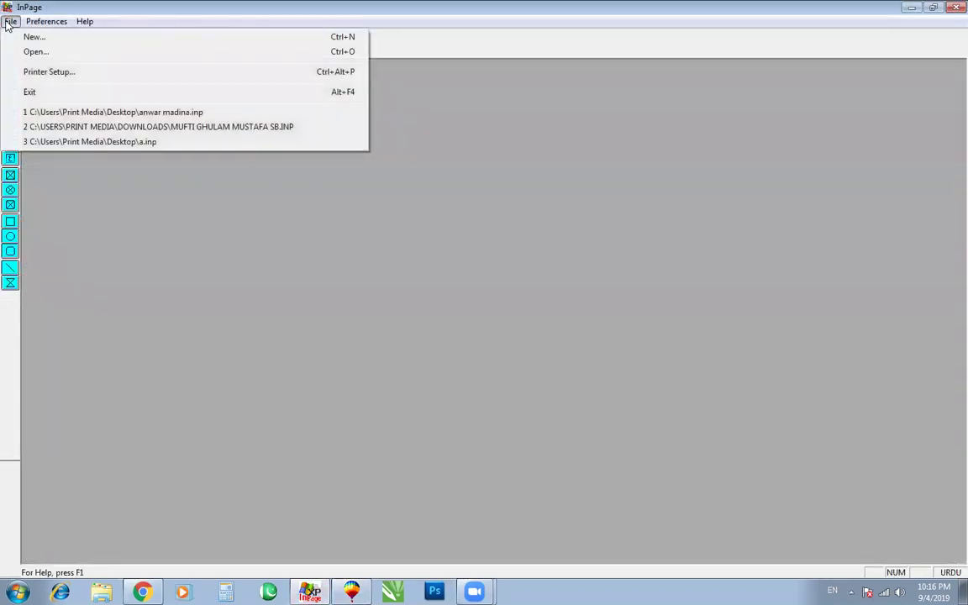
left_click(148, 116)
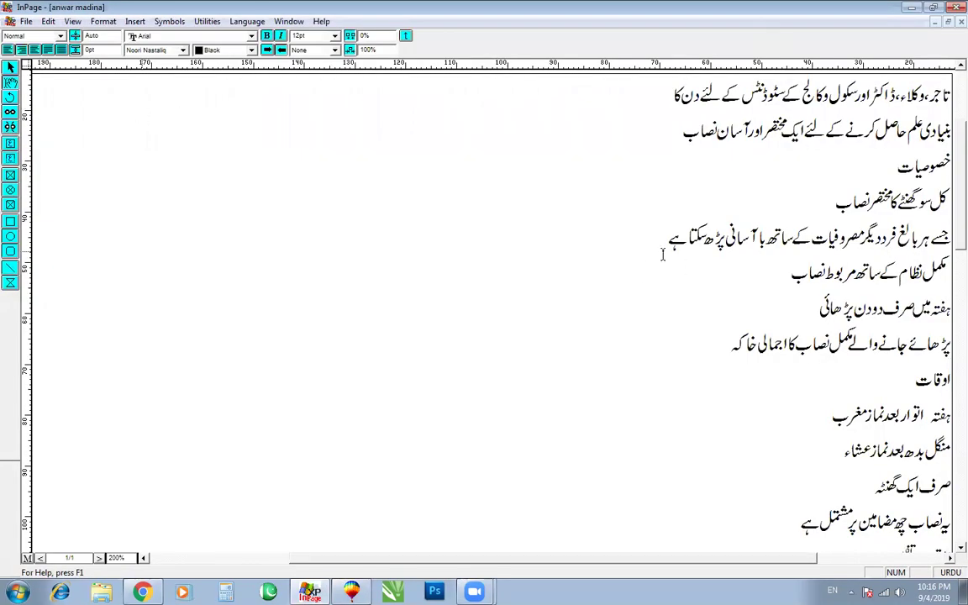
Copy the text box of the anwar madina document as an object and paste it into the CorelDRAW graphic.
right_click(216, 232)
left_click(349, 588)
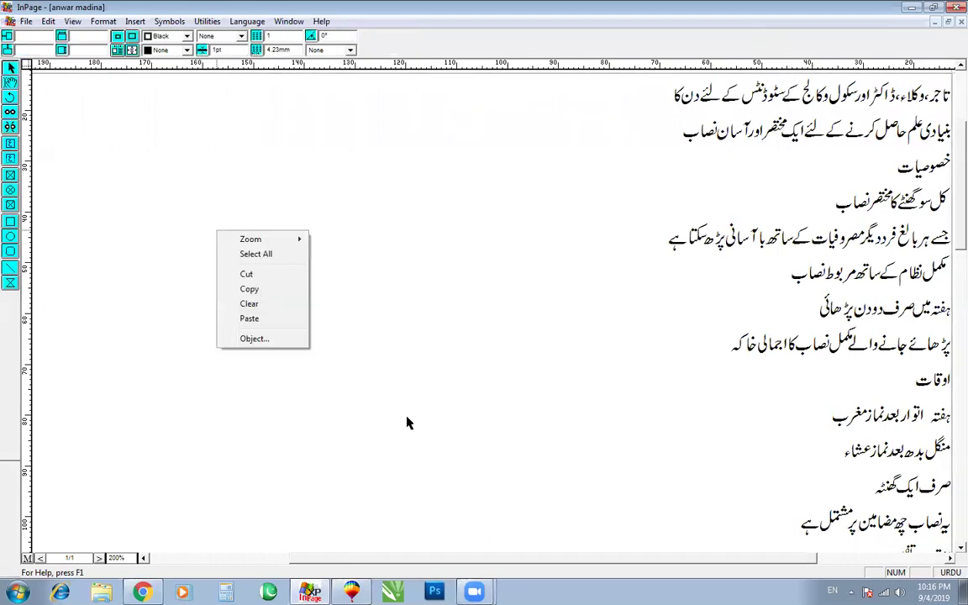
key("ctrl+v")
Scale the pasted multi-line Urdu text proportionally down to 2.92 by 8.432 inches, and delete it from the page.
double_click(123, 56)
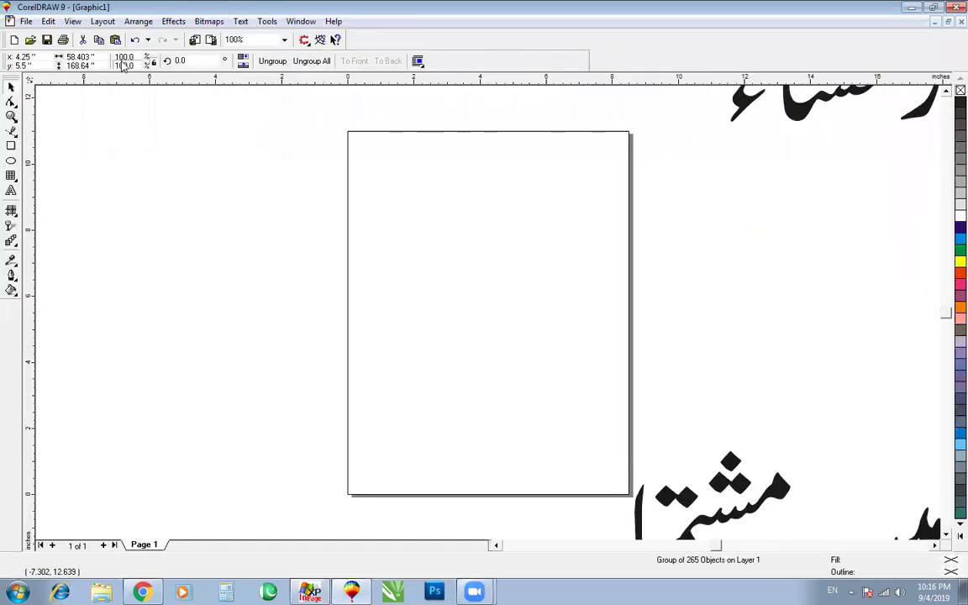
key("Return")
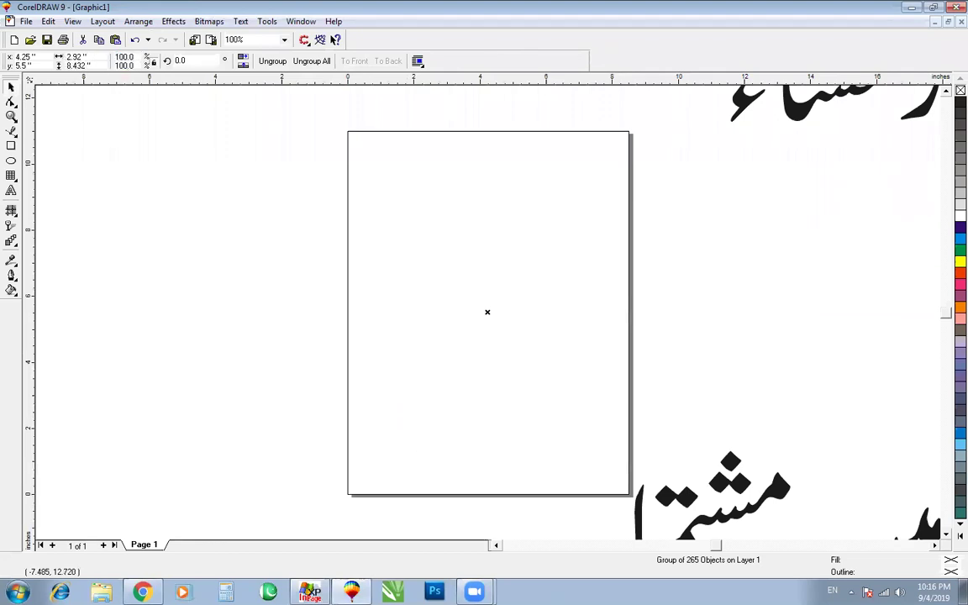
left_click_drag(541, 456, 551, 485)
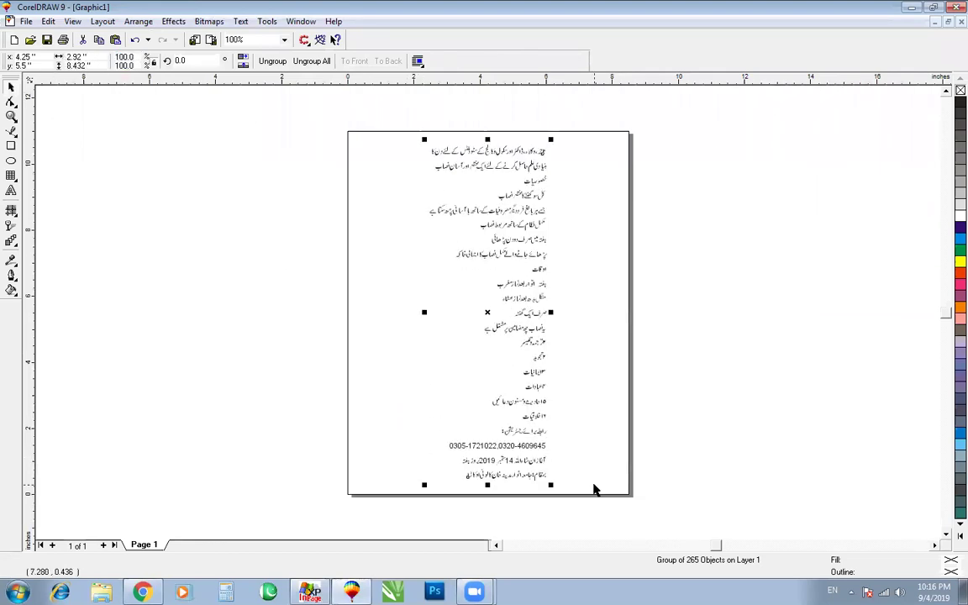
key("Delete")
Switch to InPage, close the anwar madina document and create a new blank document with the default settings.
key("alt+Tab")
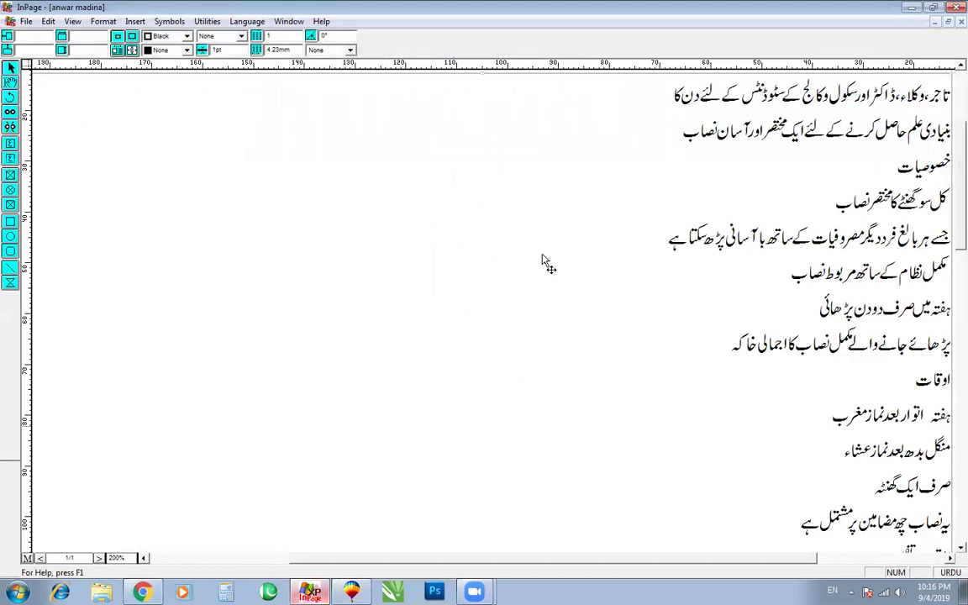
left_click(960, 21)
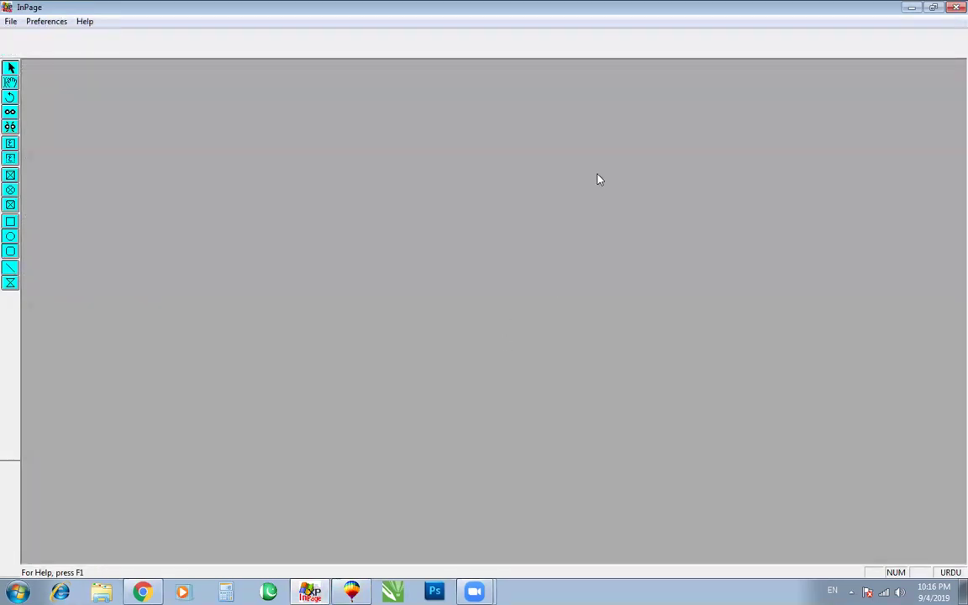
key("ctrl+n")
key("Return")
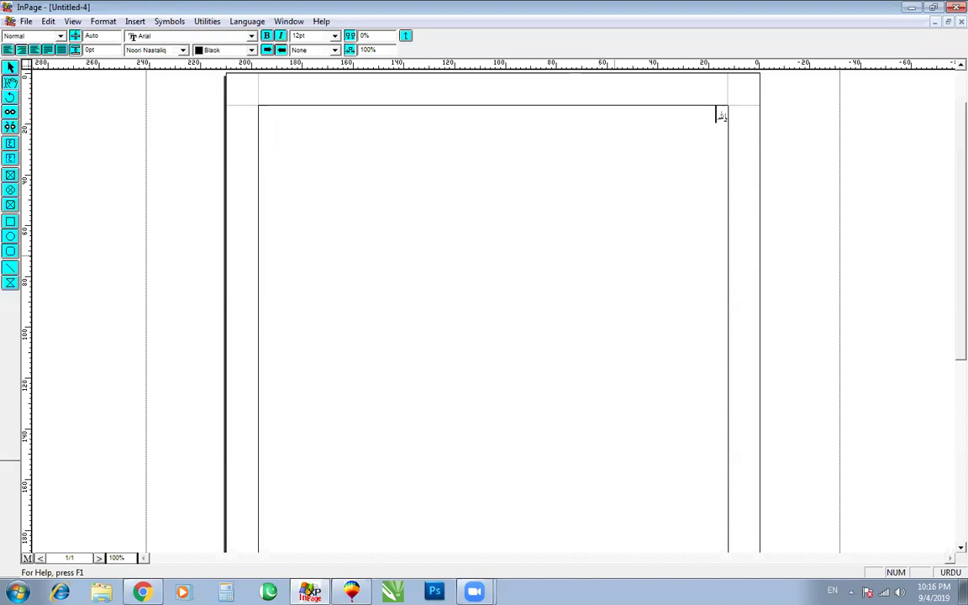
Write یا اللہ on the new page, view it at 200% and delete the text.
type("اللہ")
key("ctrl+2")
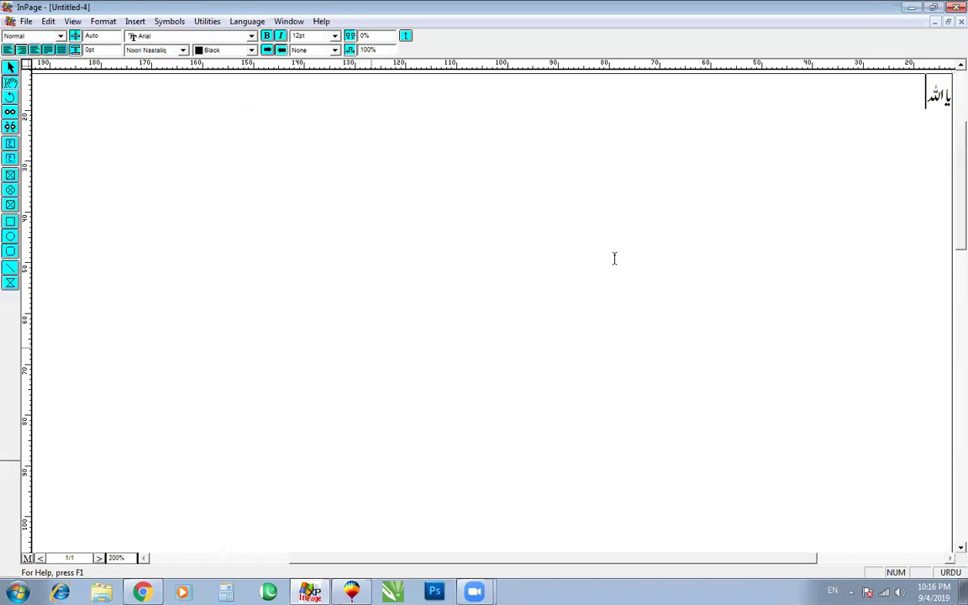
left_click_drag(922, 97, 949, 124)
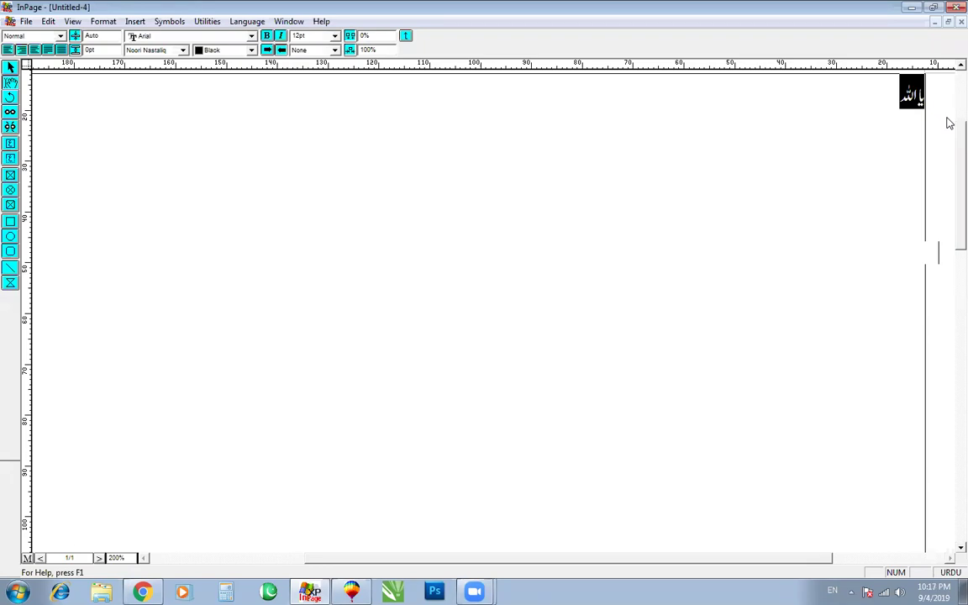
key("Delete")
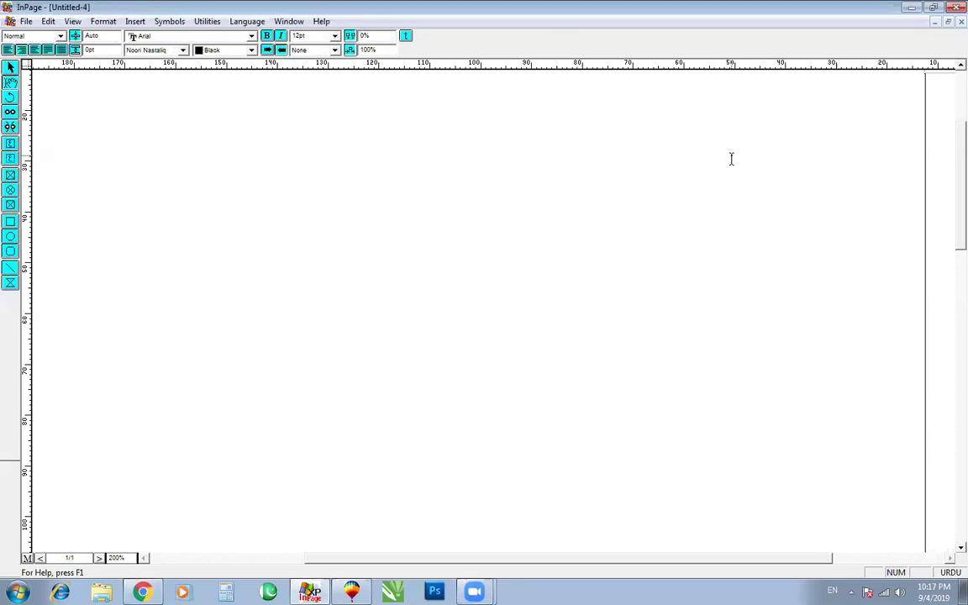
Write یا اللہ in the empty text box and copy the box as an object with the Pick tool.
type("یااللہ")
left_click(10, 67)
right_click(192, 199)
left_click(225, 251)
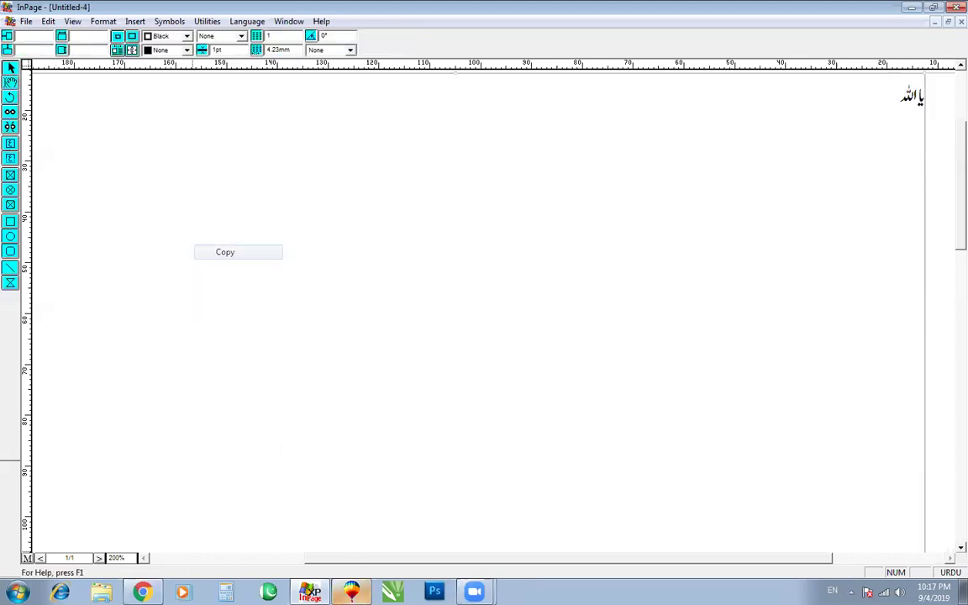
Switch to CorelDRAW, paste the یا اللہ lettering and scale it to 10% of its size.
left_click(351, 591)
key("ctrl+v")
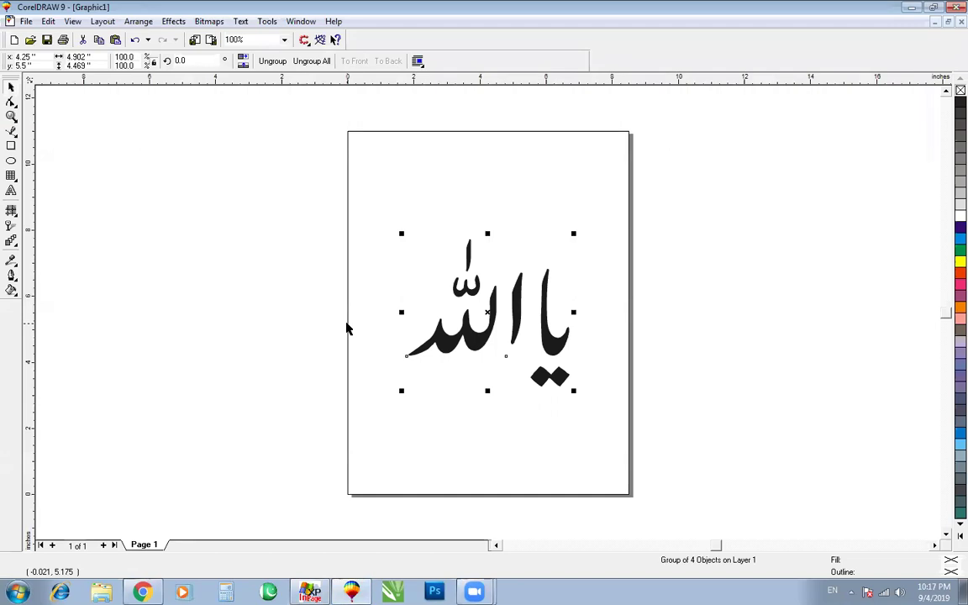
left_click(123, 56)
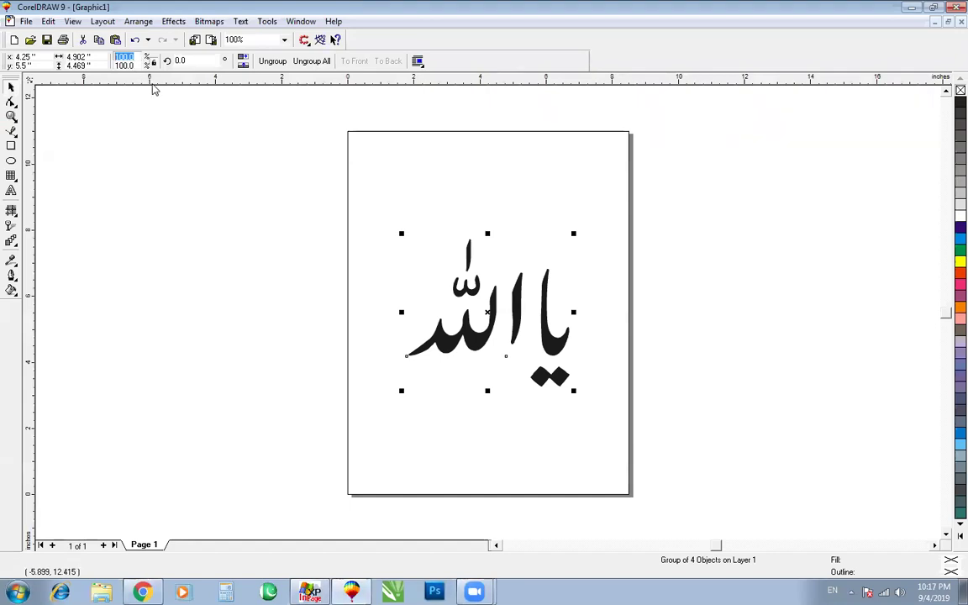
type("10")
key("Return")
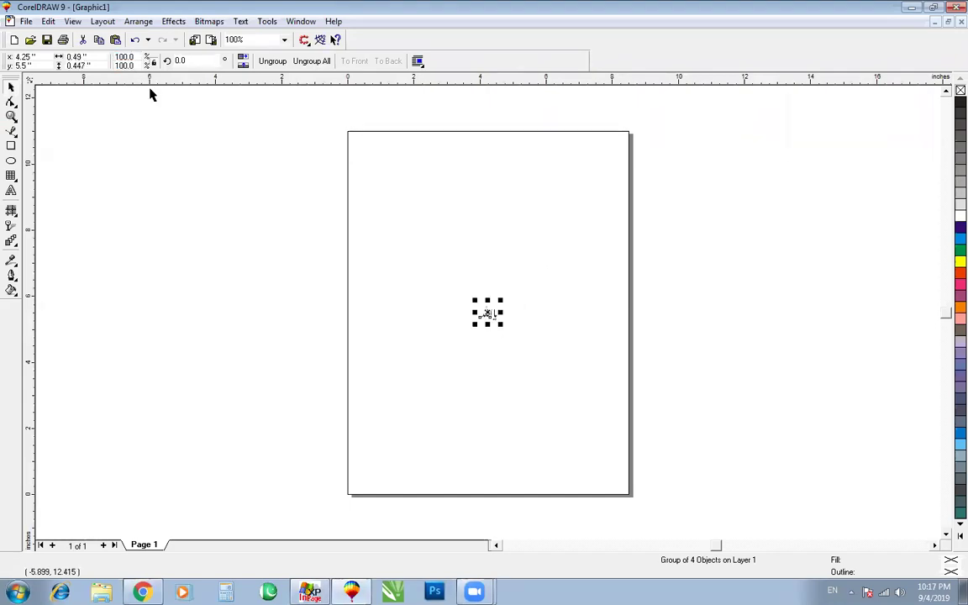
Enlarge the lettering about its centre, set its horizontal and vertical scale to 10%, and delete it.
left_click_drag(501, 323, 612, 402)
left_click(123, 57)
type("10")
key("Tab")
type("1")
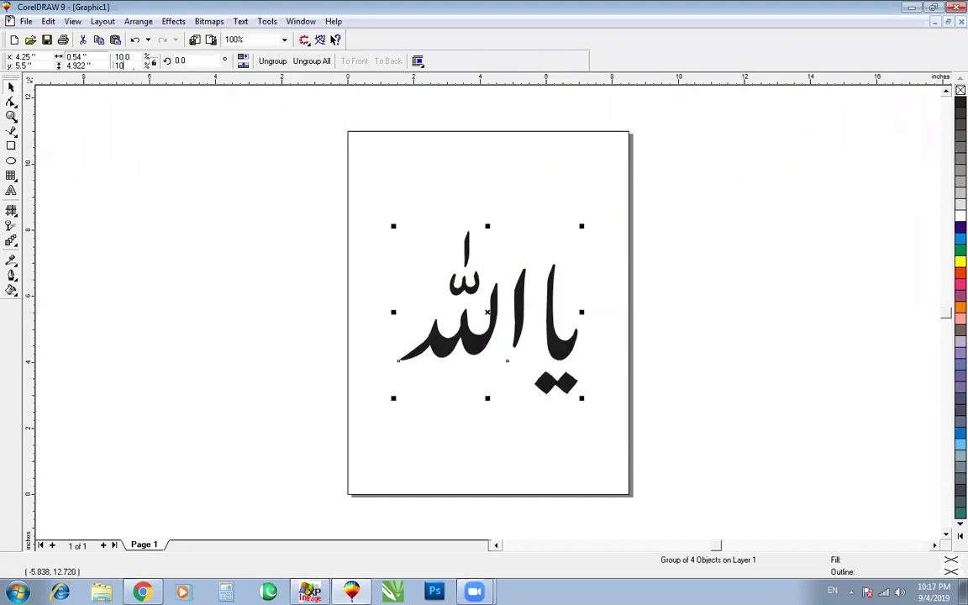
key("Return")
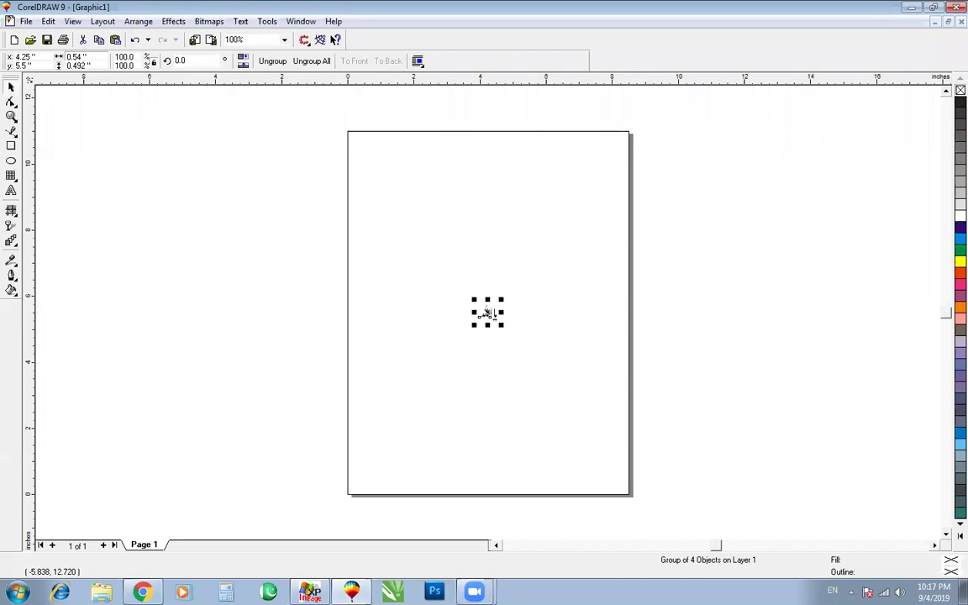
key("Delete")
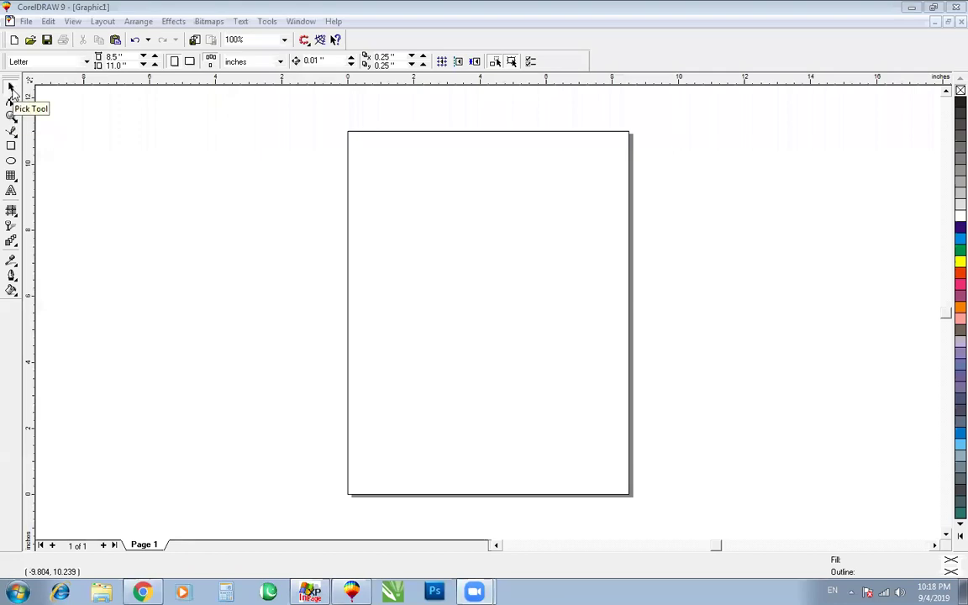
Write PRINT MEDIA as artistic text, enlarge it to about 75 pt near the page's upper edge, and delete it.
left_click(11, 191)
left_click(380, 204)
type("PRINT MEDIA")
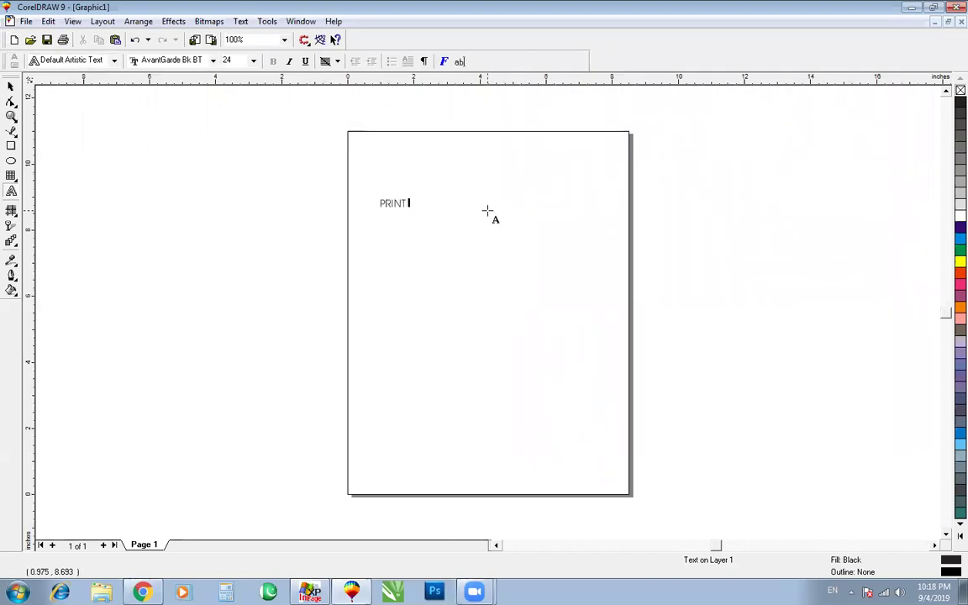
key("ctrl+space")
left_click_drag(443, 210, 572, 223)
left_click_drag(495, 207, 472, 153)
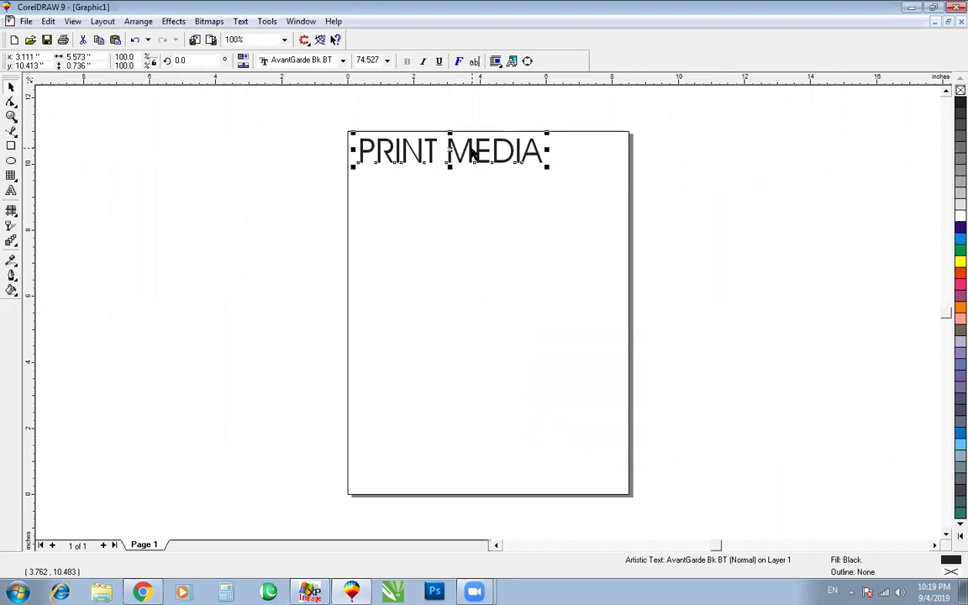
key("Delete")
Write PRINT MEDIA OKARA as artistic text, enlarged to about 68 pt and placed across the page's upper edge.
left_click(11, 191)
left_click(392, 227)
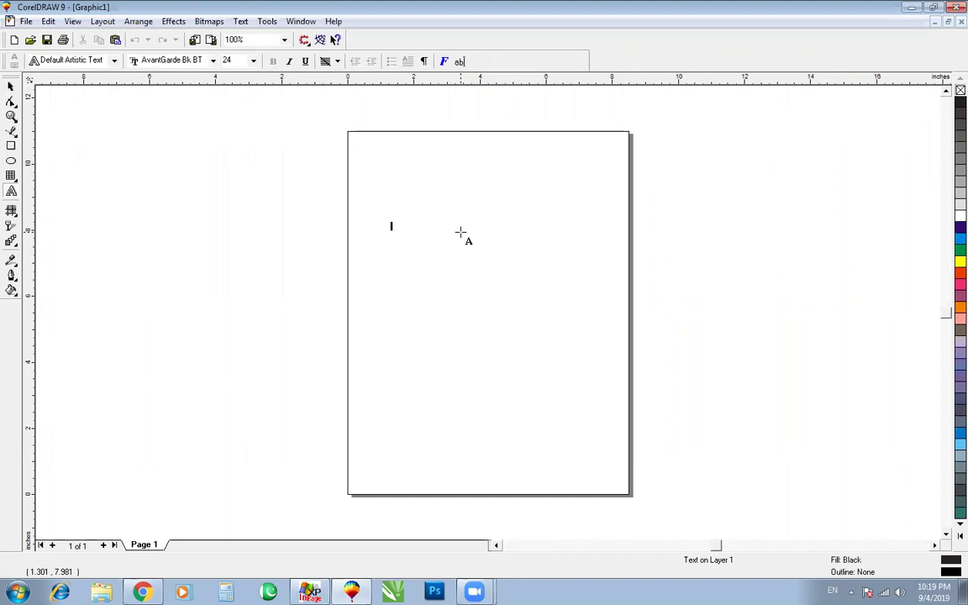
type("PRINT MEDIA OKARA")
key("ctrl+space")
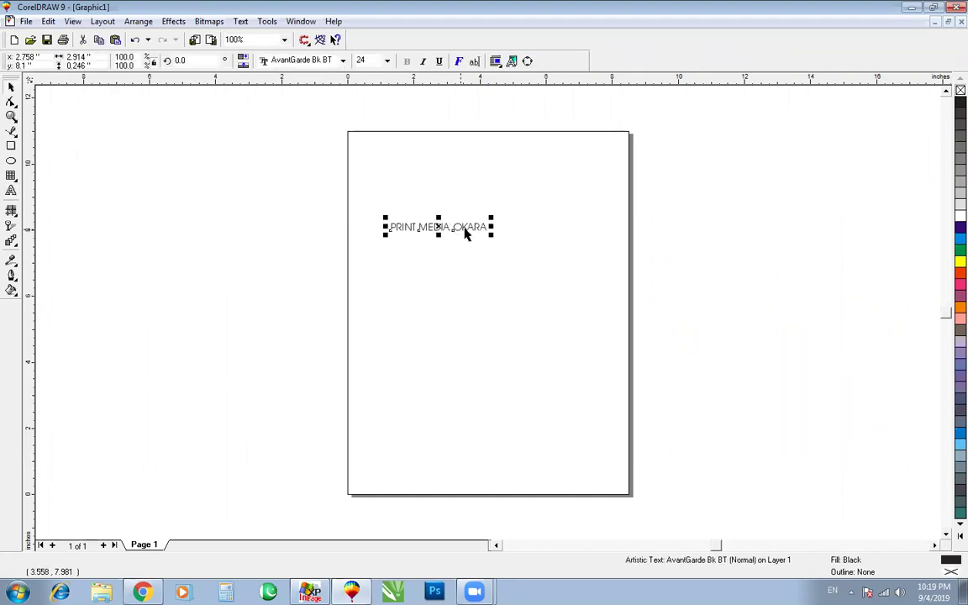
left_click_drag(491, 235, 665, 335)
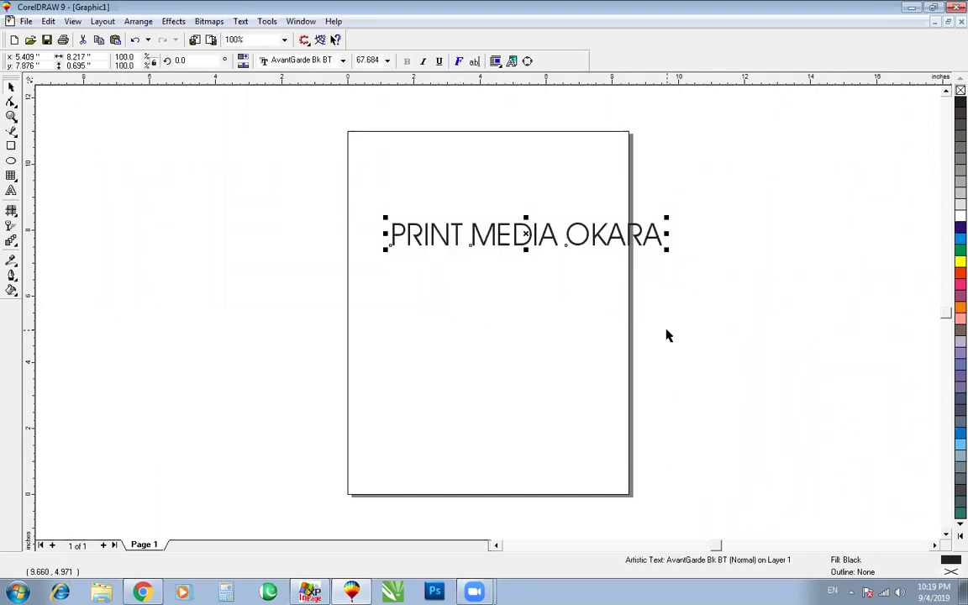
left_click_drag(526, 233, 491, 162)
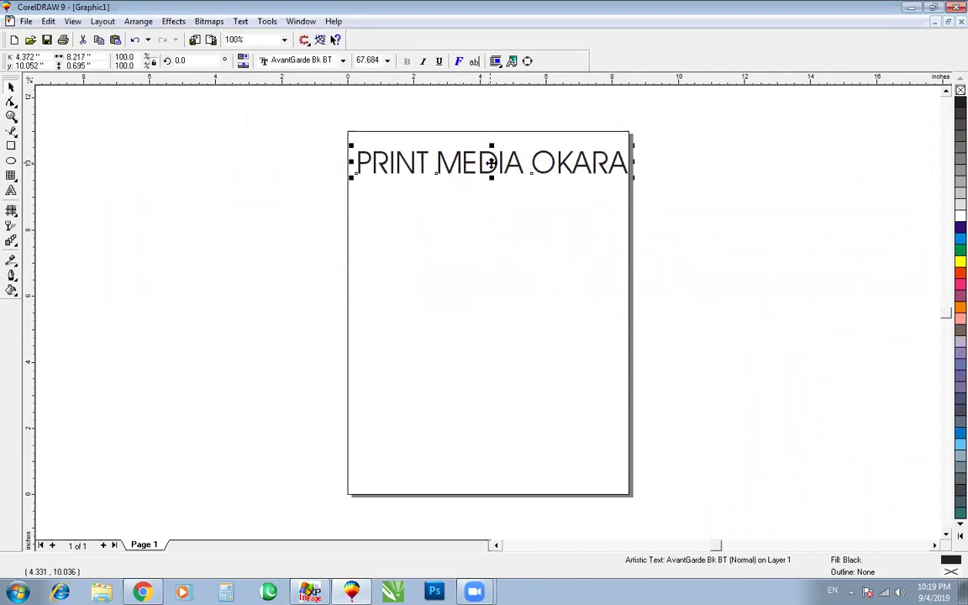
Try the Awards, Balloons and Bard fonts on the PRINT MEDIA OKARA text.
left_click(429, 158)
left_click(343, 61)
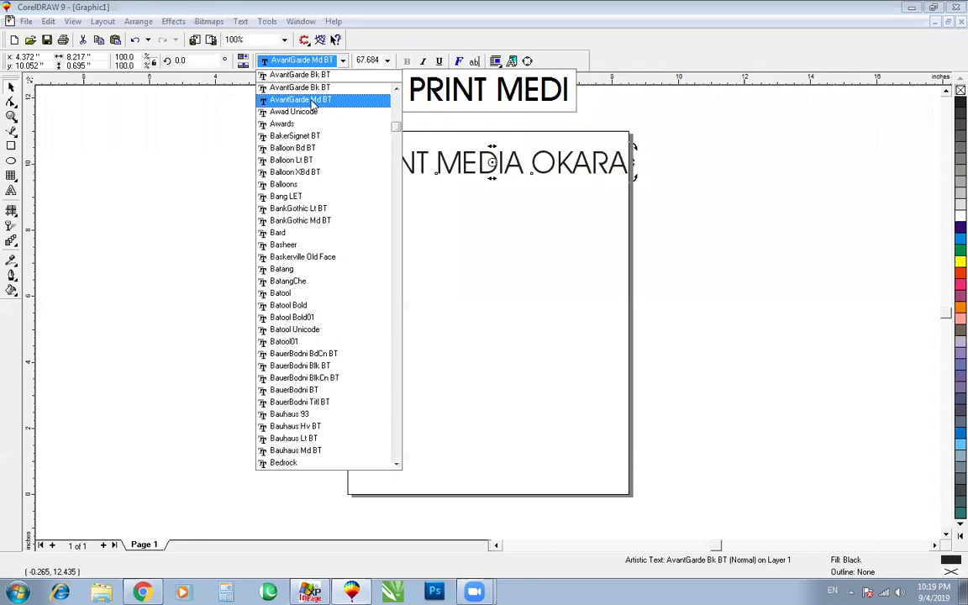
left_click(294, 127)
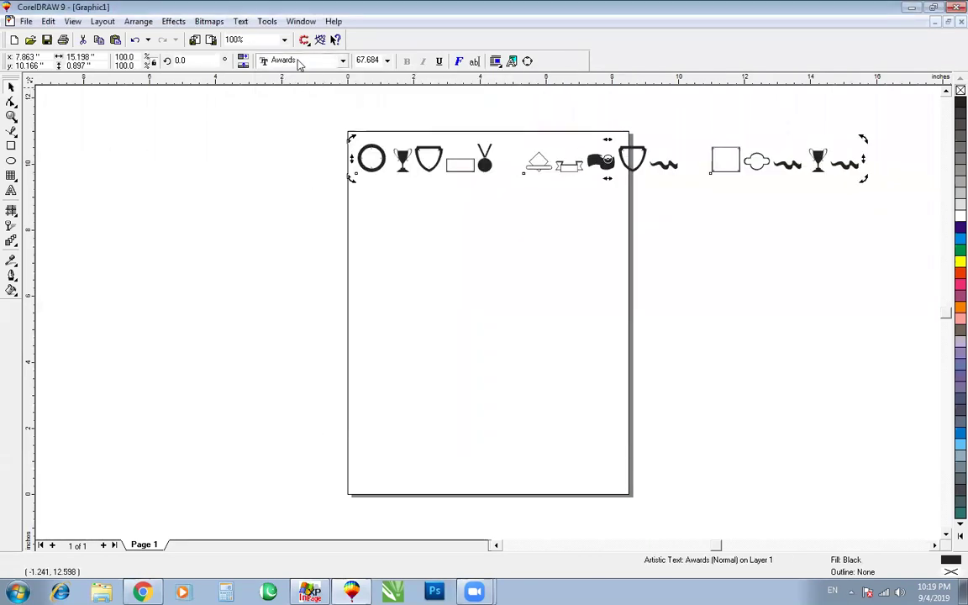
left_click(342, 61)
left_click(286, 208)
left_click(343, 61)
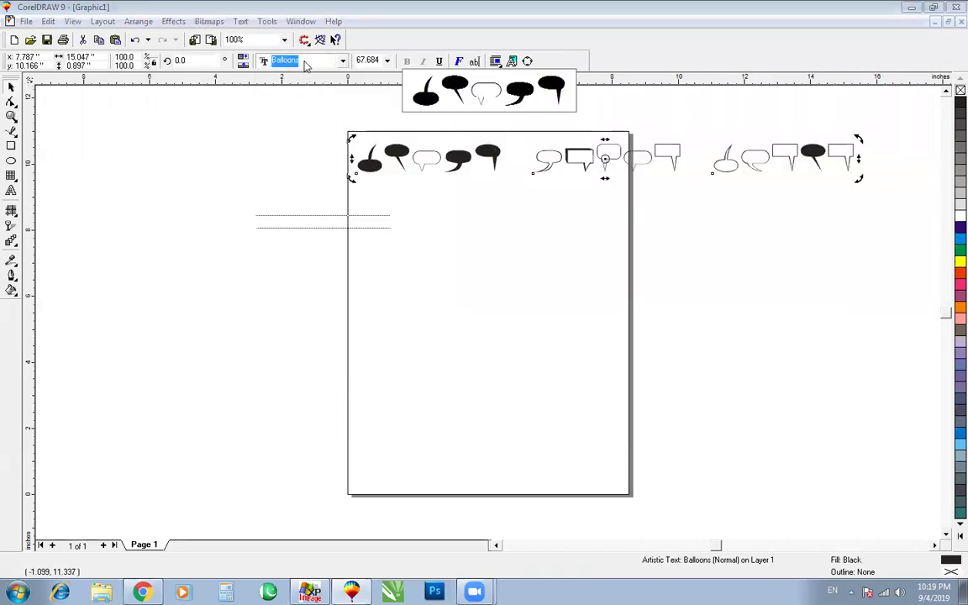
left_click(296, 270)
left_click(343, 61)
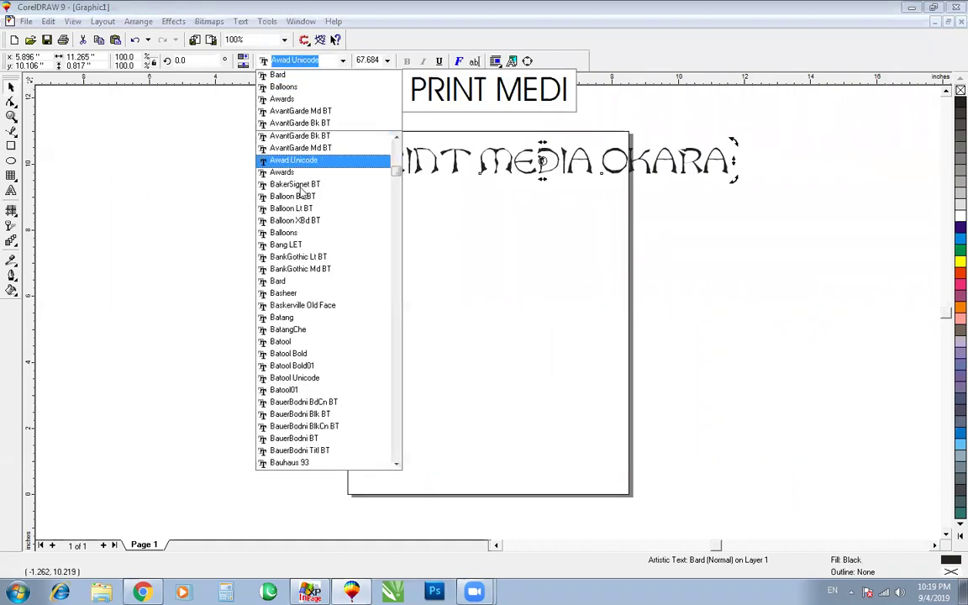
left_click(287, 283)
Try Batool Bold01 on the PRINT MEDIA OKARA text and change its font to BauerBodni BlkCn BT.
left_click(277, 63)
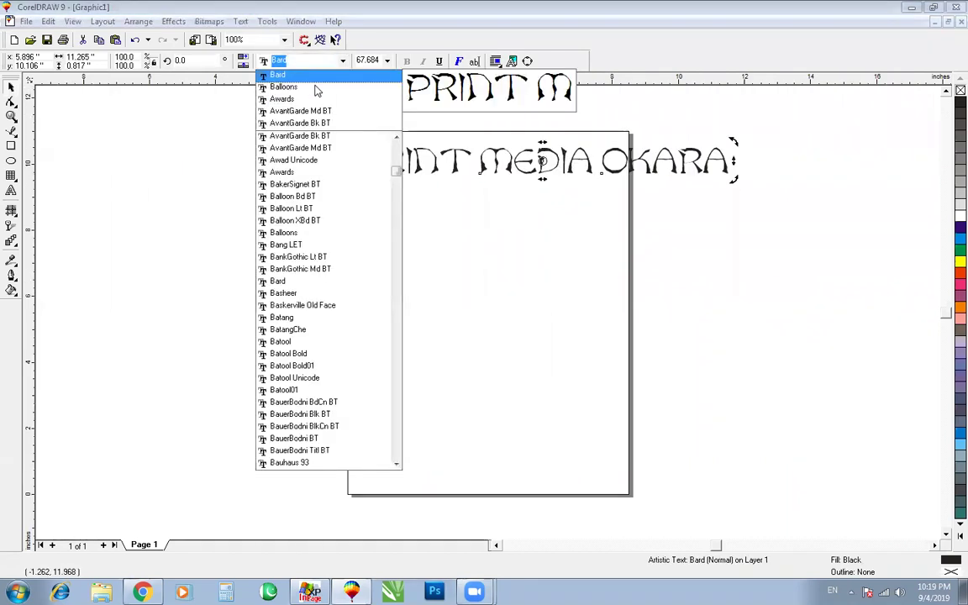
left_click(291, 366)
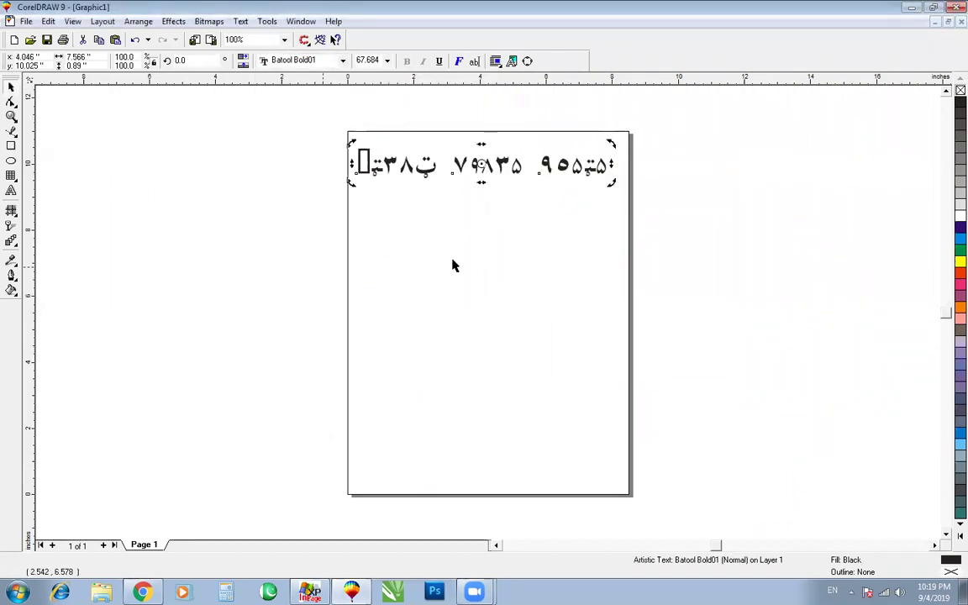
left_click(268, 61)
left_click(304, 426)
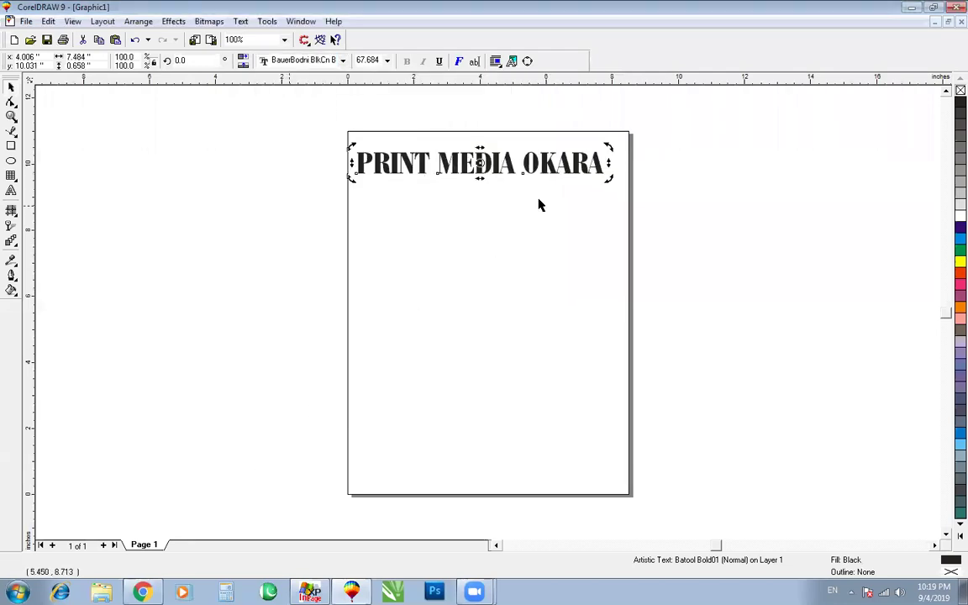
Move the PRINT MEDIA OKARA text further down the page and delete it.
left_click(563, 205)
left_click_drag(583, 169, 593, 244)
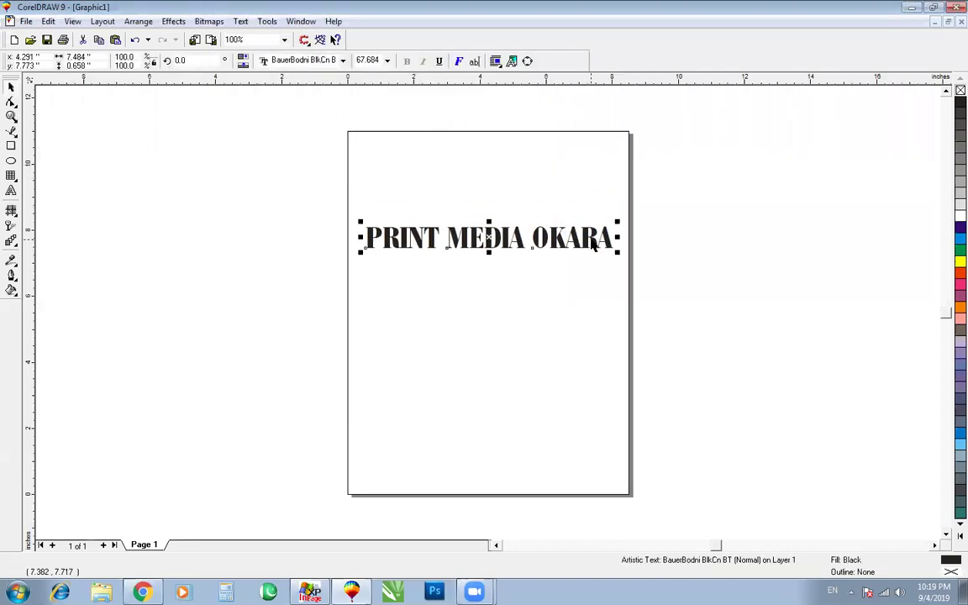
key("Delete")
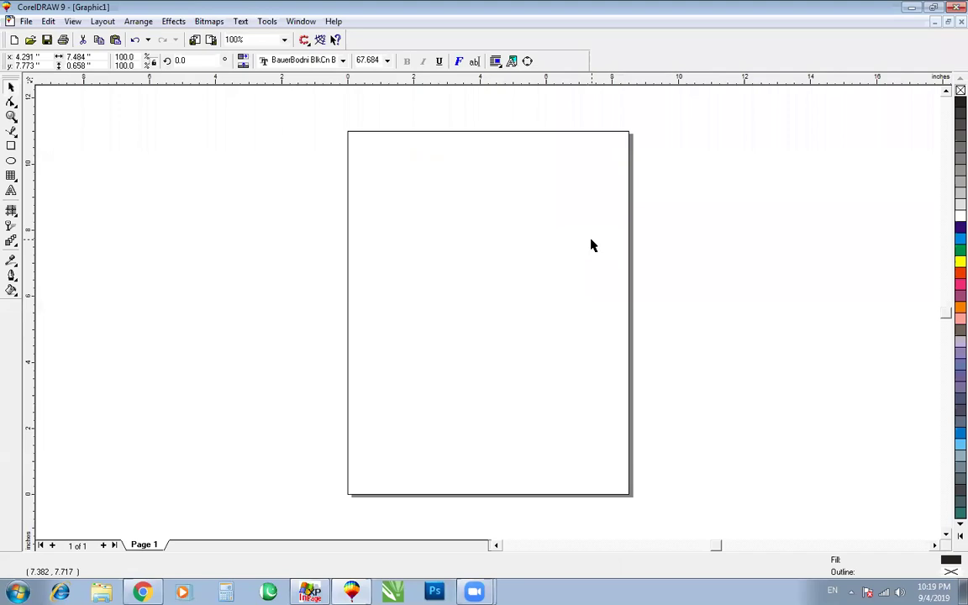
left_click(396, 168)
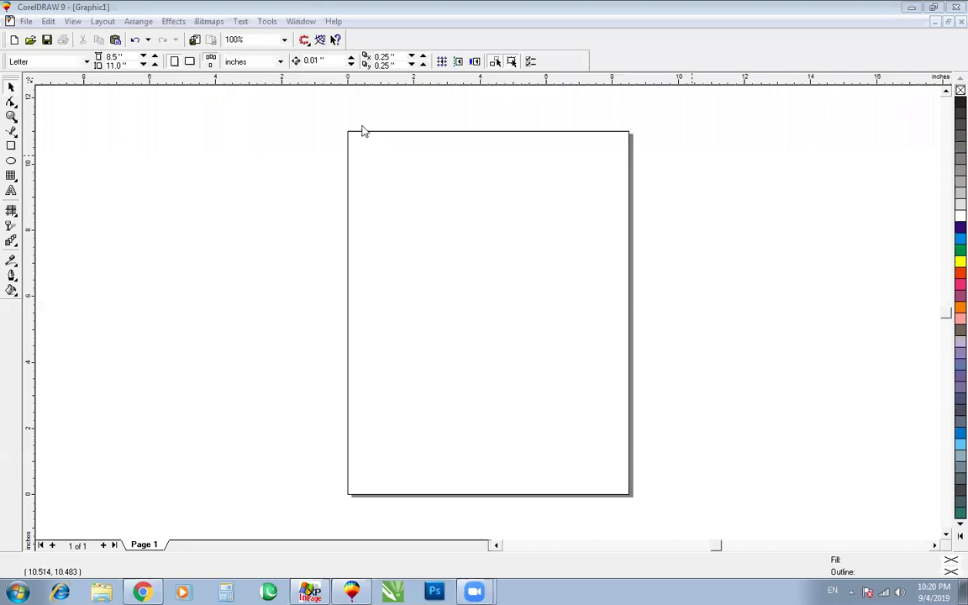
Draw a rectangle about 5.3 by 3.1 inches, centre it on the page, and delete it.
left_click(12, 146)
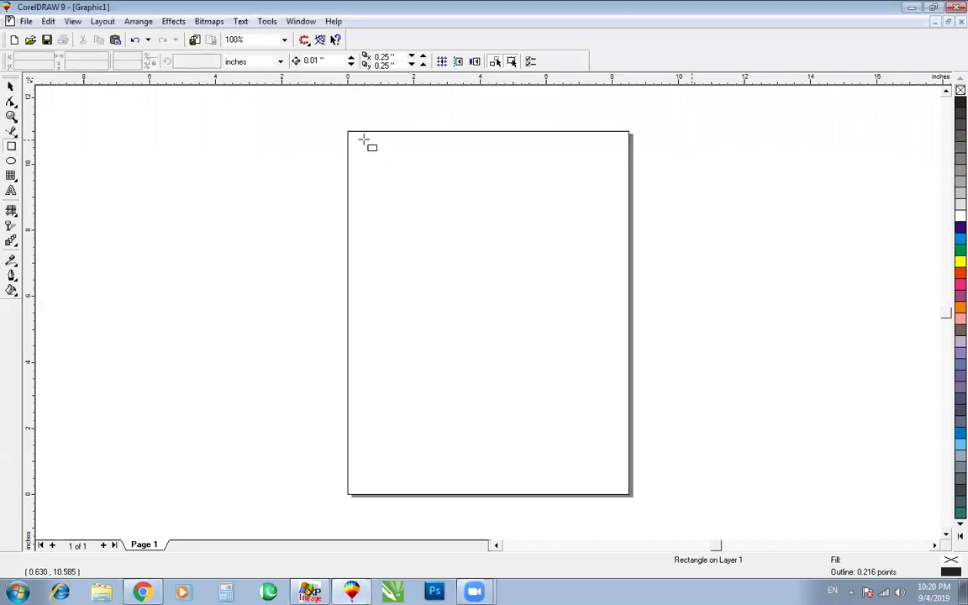
left_click_drag(405, 195, 582, 299)
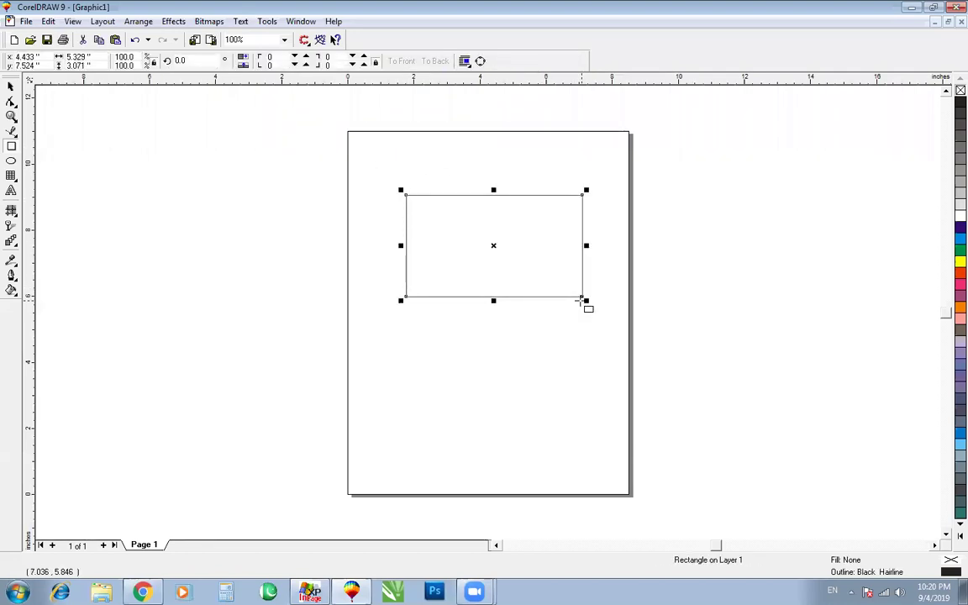
key("space")
left_click(418, 234)
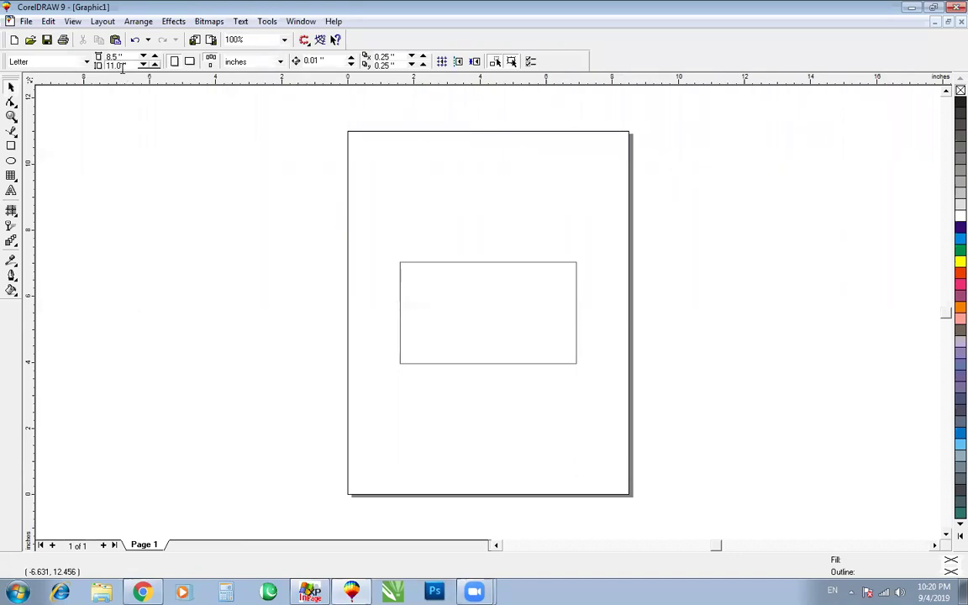
left_click(410, 266)
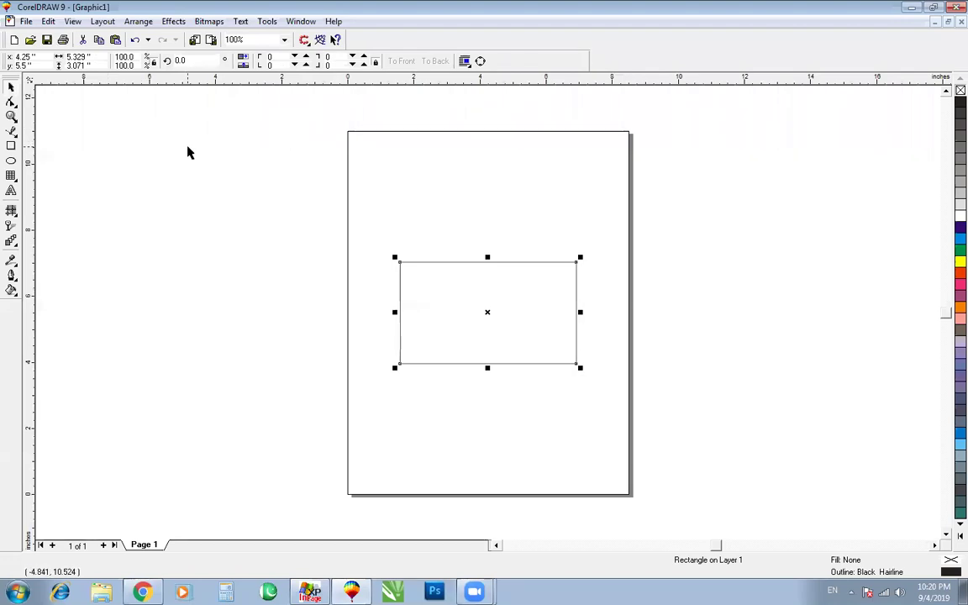
key("Delete")
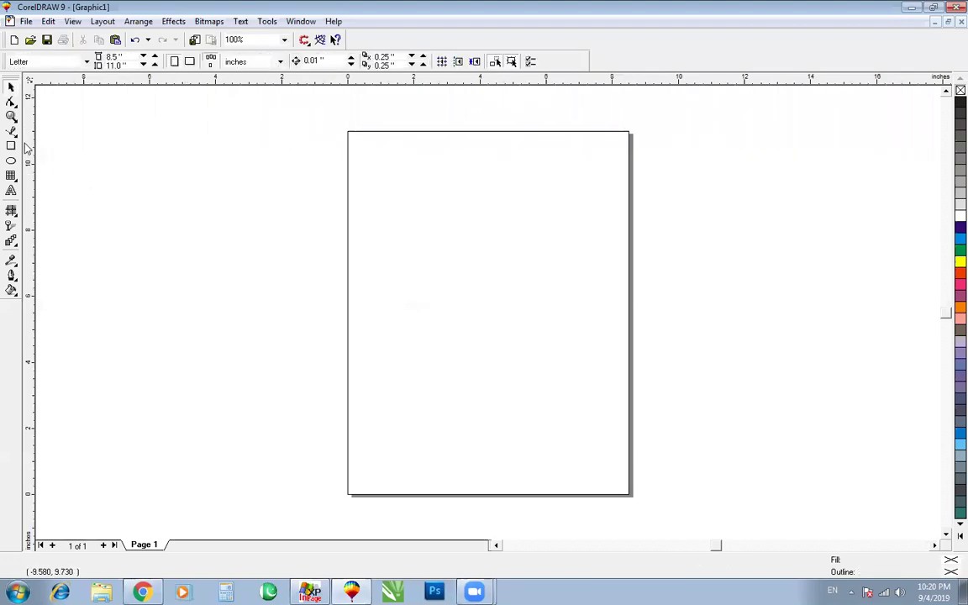
Draw a rectangle about 5.3 by 3.1 inches and centre it on the page.
left_click(10, 145)
left_click_drag(408, 214, 582, 313)
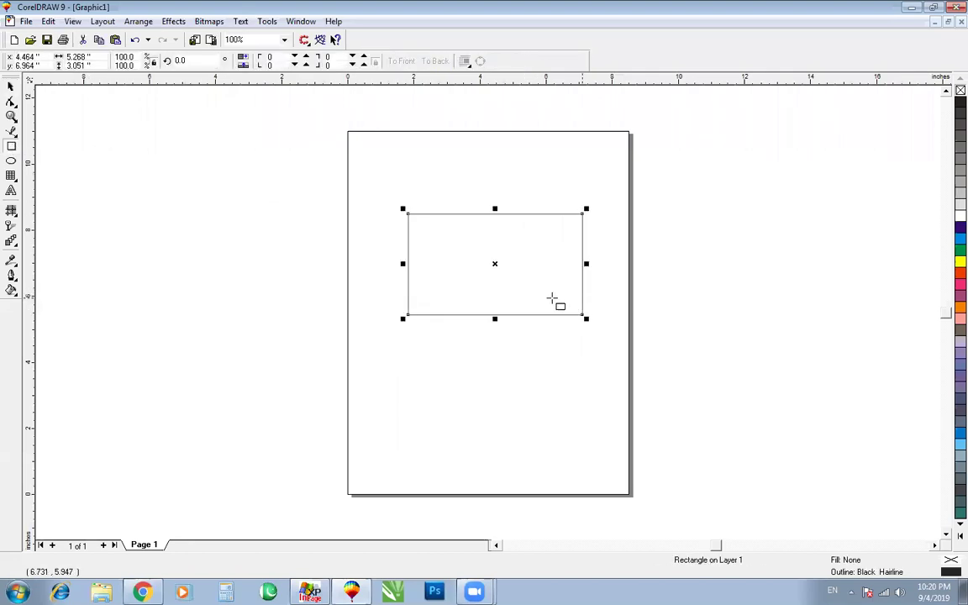
left_click(194, 151)
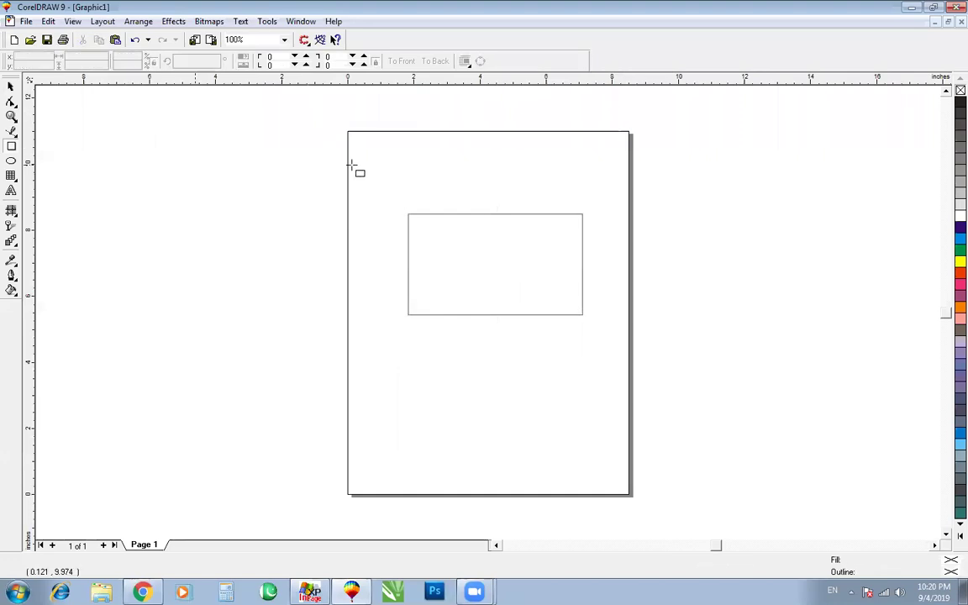
key("space")
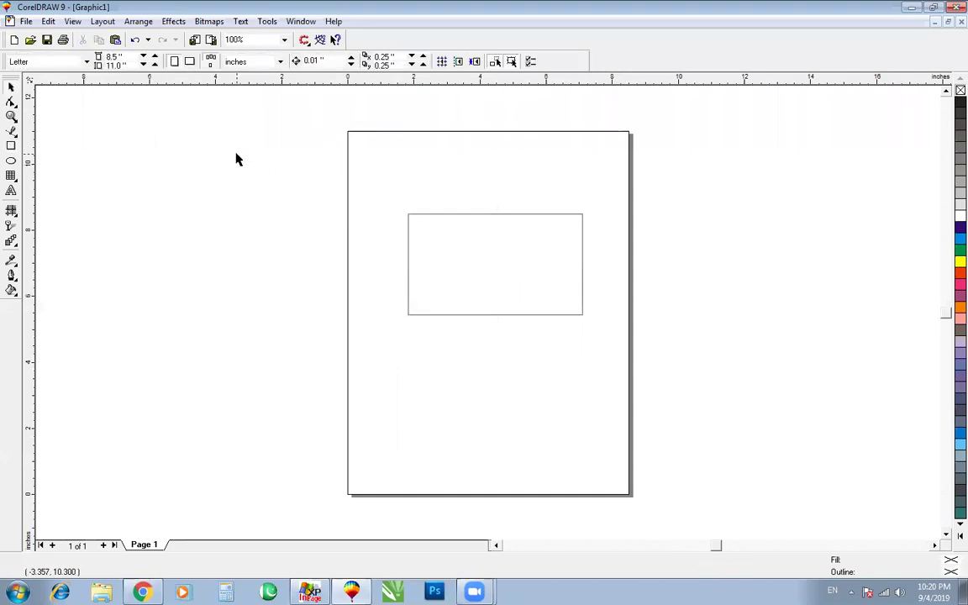
left_click(457, 216)
left_click_drag(458, 219, 450, 268)
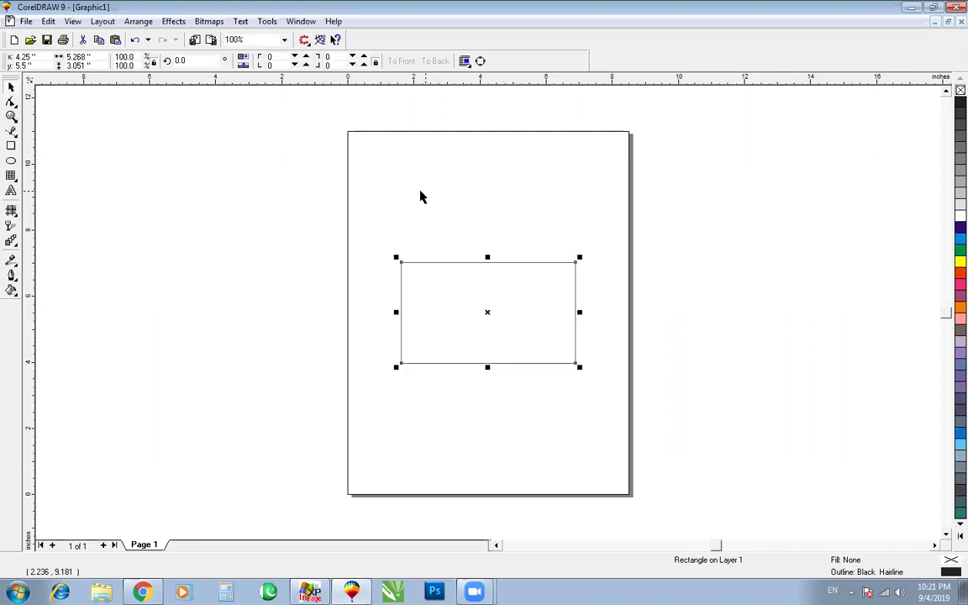
Set the rectangle's size to 3.5 inches wide and 2.1 inches high.
double_click(84, 56)
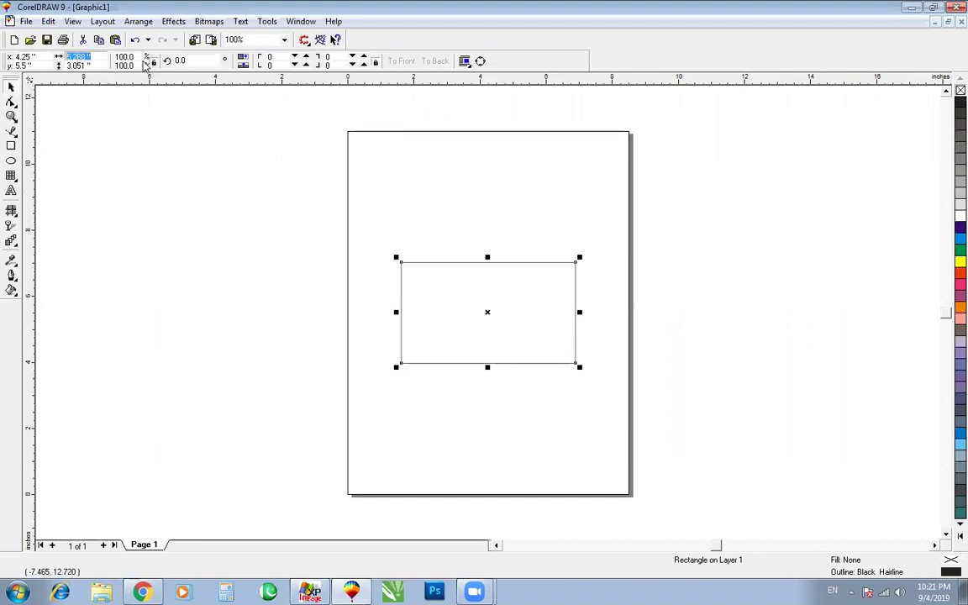
type("3.5")
key("Tab")
type("2")
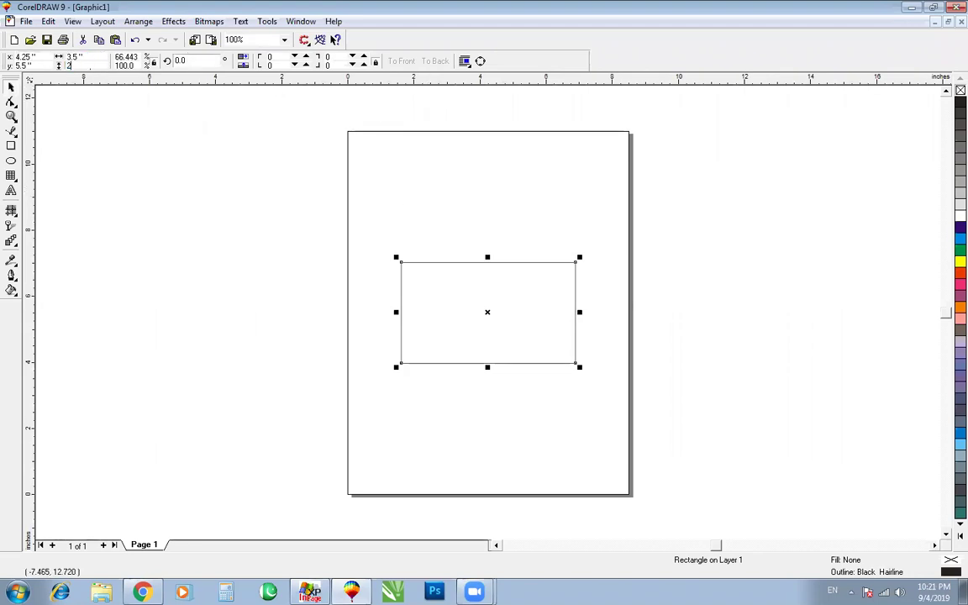
type(".1")
key("Return")
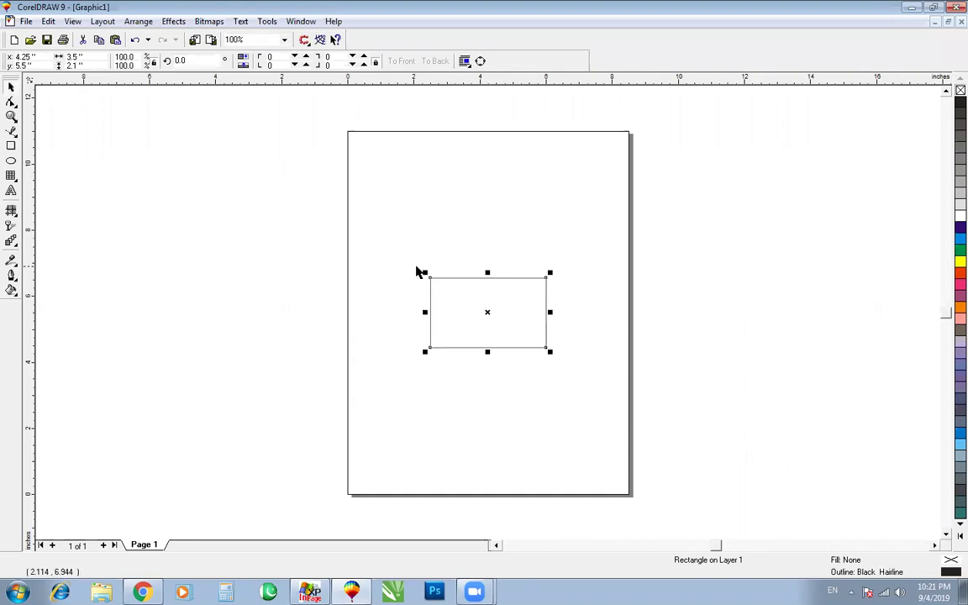
Delete the 3.5 by 2.1 inch rectangle and cancel the change to the default fill for new objects.
key("F3")
key("shift+F2")
key("F3")
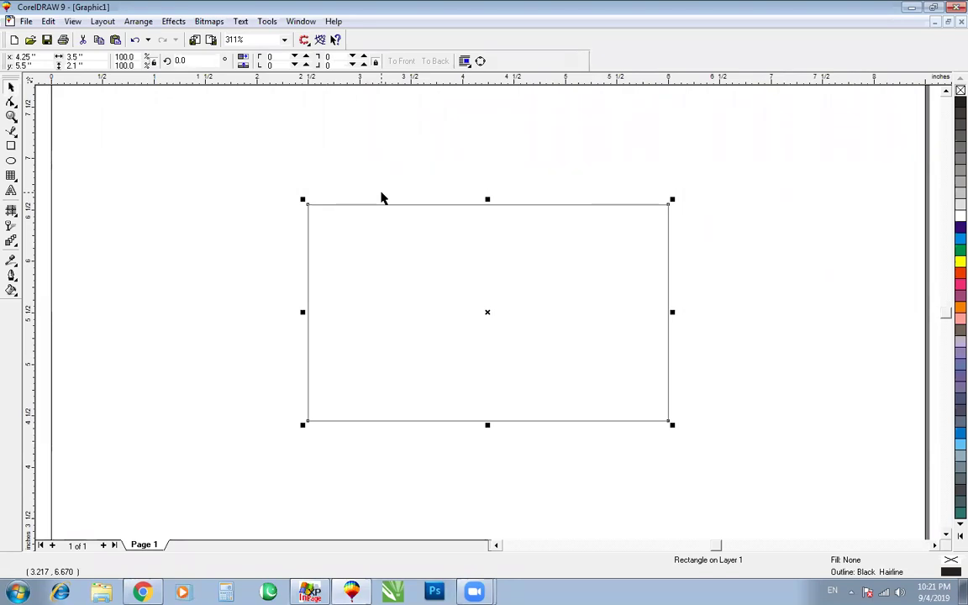
left_click_drag(277, 182, 741, 450)
key("F3")
key("Delete")
key("F3")
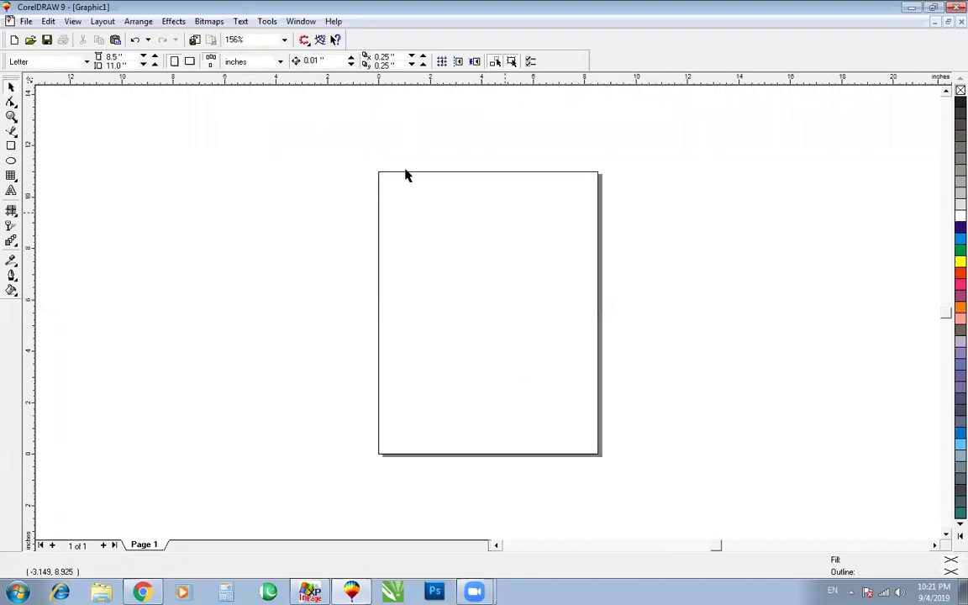
left_click(960, 249)
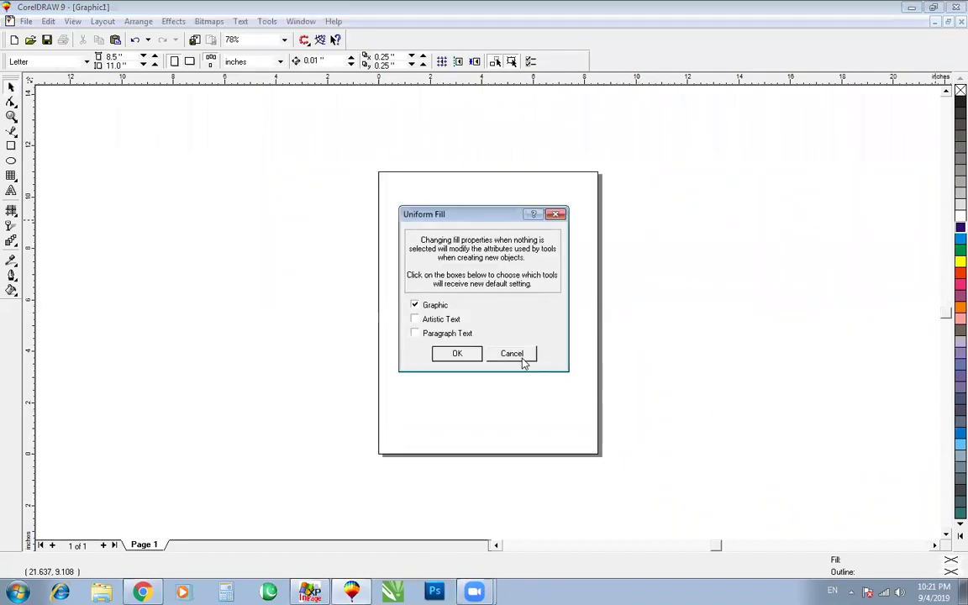
left_click(527, 354)
Draw a new rectangle, size it to 3.5 by 2.1 inches, and centre it on the page.
left_click(11, 146)
left_click_drag(434, 242, 569, 319)
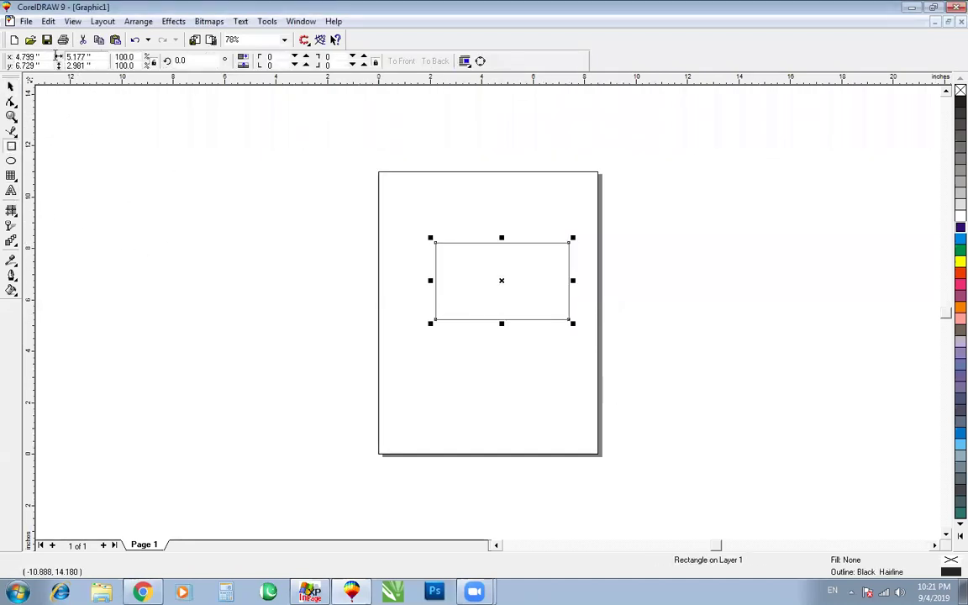
double_click(76, 56)
type("3.5")
key("Tab")
type("2.1")
key("Return")
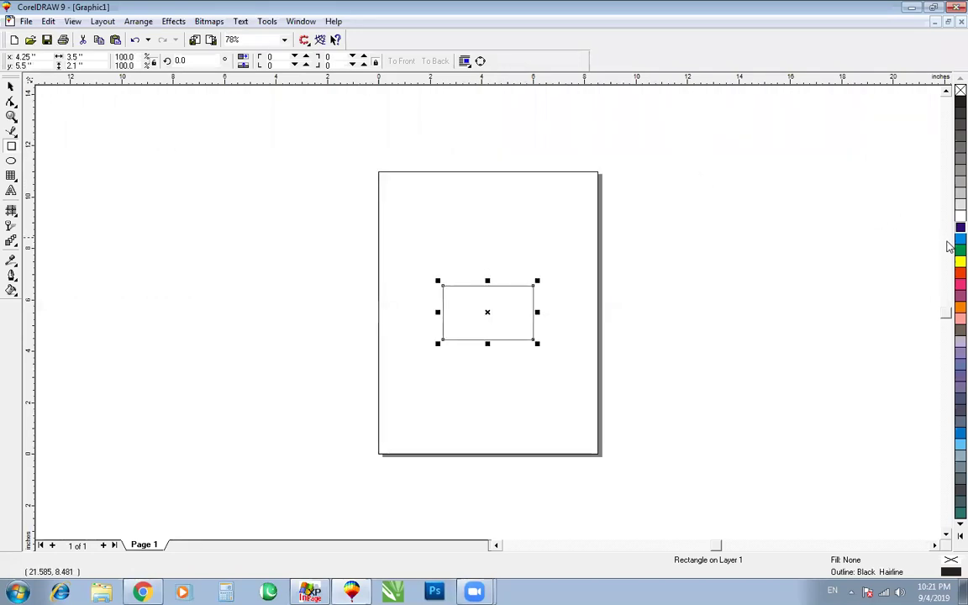
Try a series of palette fills on the rectangle, including blue, red, orange, purple and dark green.
left_click(960, 239)
left_click(961, 273)
left_click(960, 308)
left_click(961, 357)
left_click(960, 432)
left_click(960, 490)
left_click(961, 502)
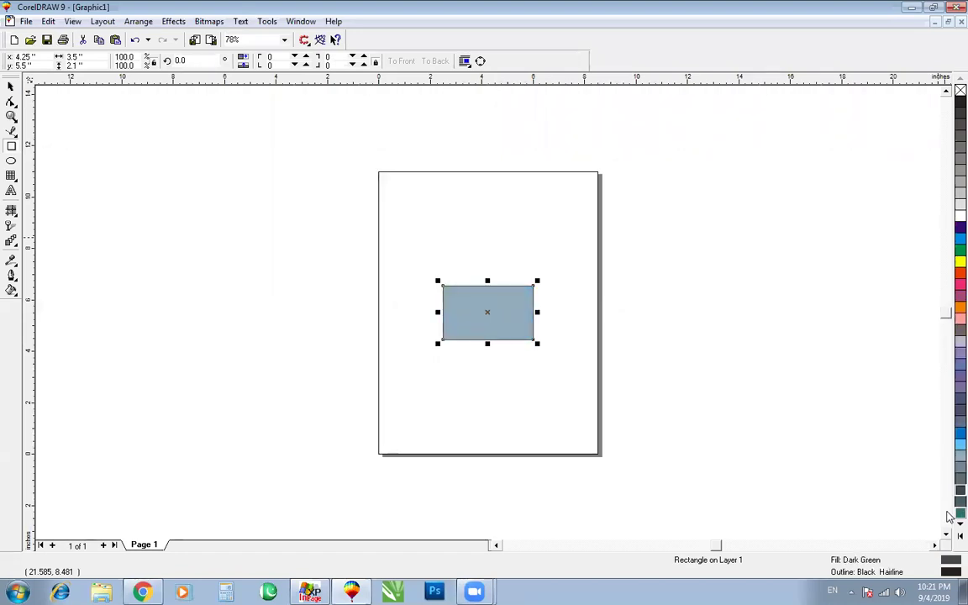
Try black, grey, green, red and orange fills on the rectangle, and finish with a pale purple fill.
left_click(954, 105)
left_click(952, 127)
left_click(952, 138)
left_click(952, 148)
left_click(952, 170)
left_click(952, 205)
left_click(952, 250)
left_click(952, 273)
left_click(952, 307)
left_click(949, 343)
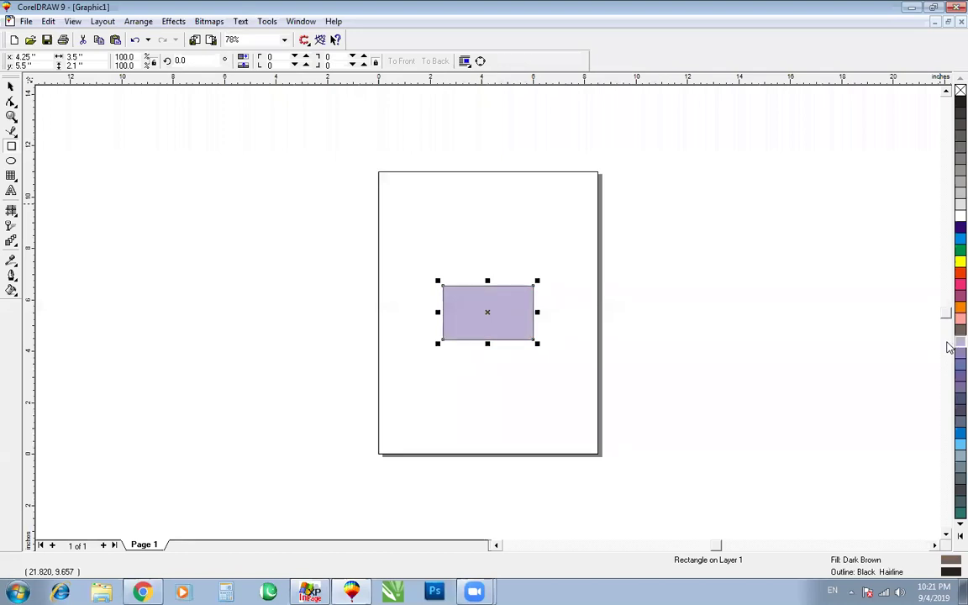
View the Baby Blue rectangle zoomed out and zoomed to fit the selection, and keep it selected with the Pick tool.
key("F3")
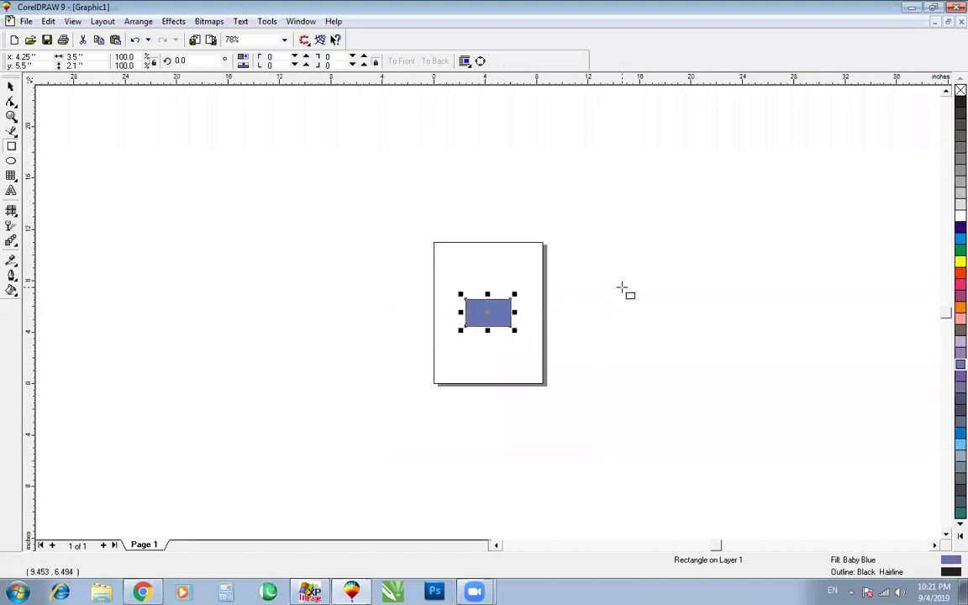
key("shift+F2")
key("F3")
key("F3")
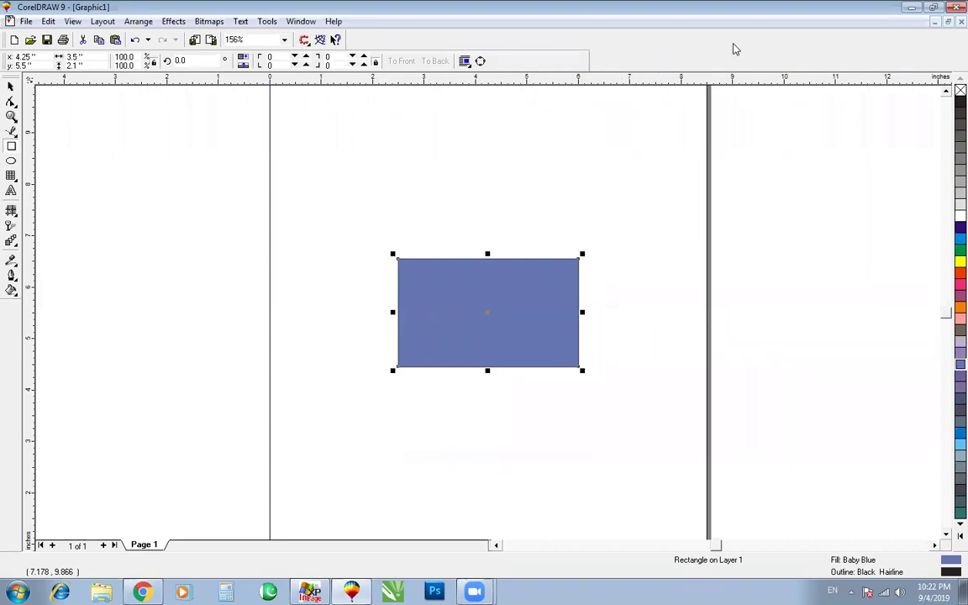
left_click(736, 166)
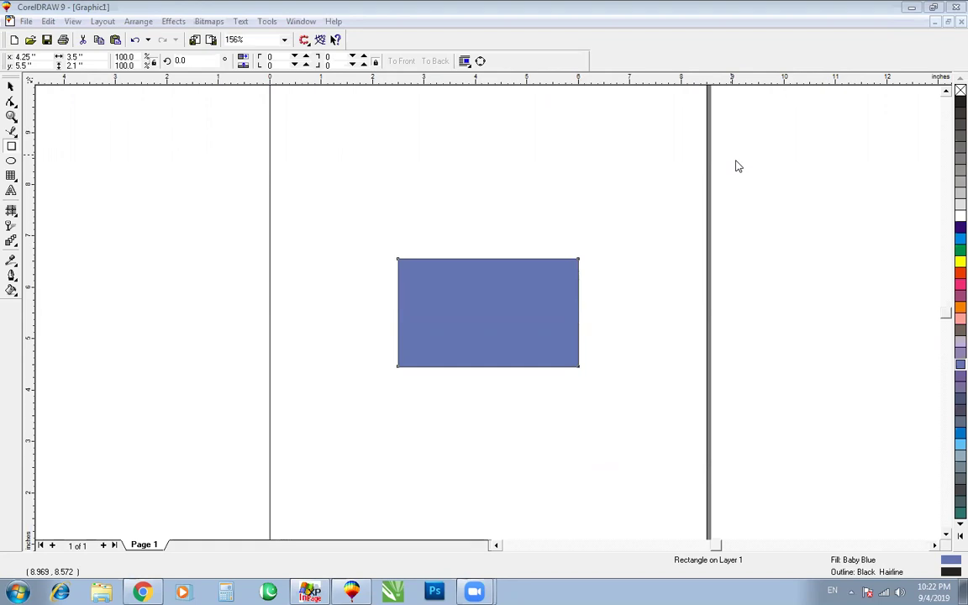
left_click(533, 287)
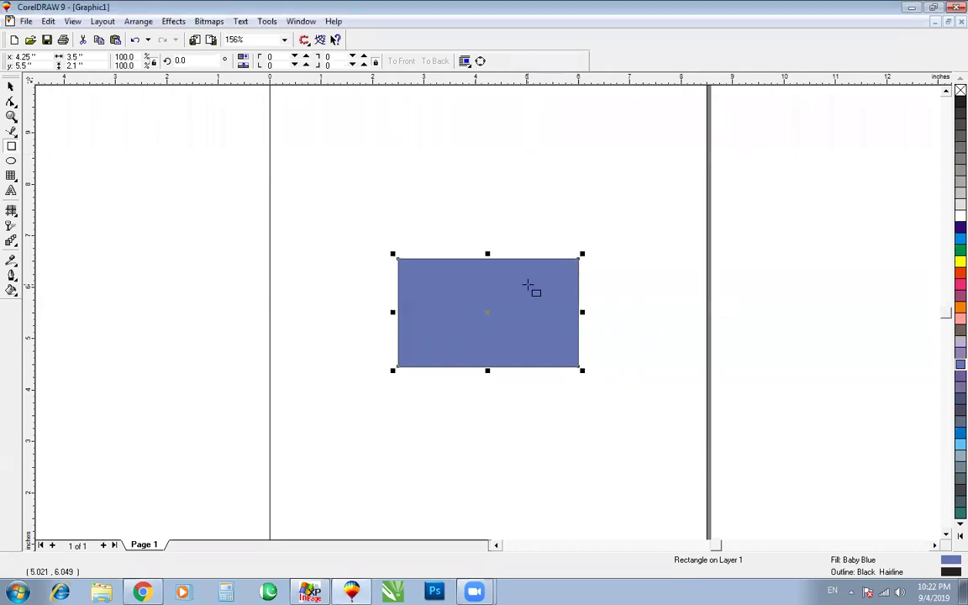
left_click(491, 274)
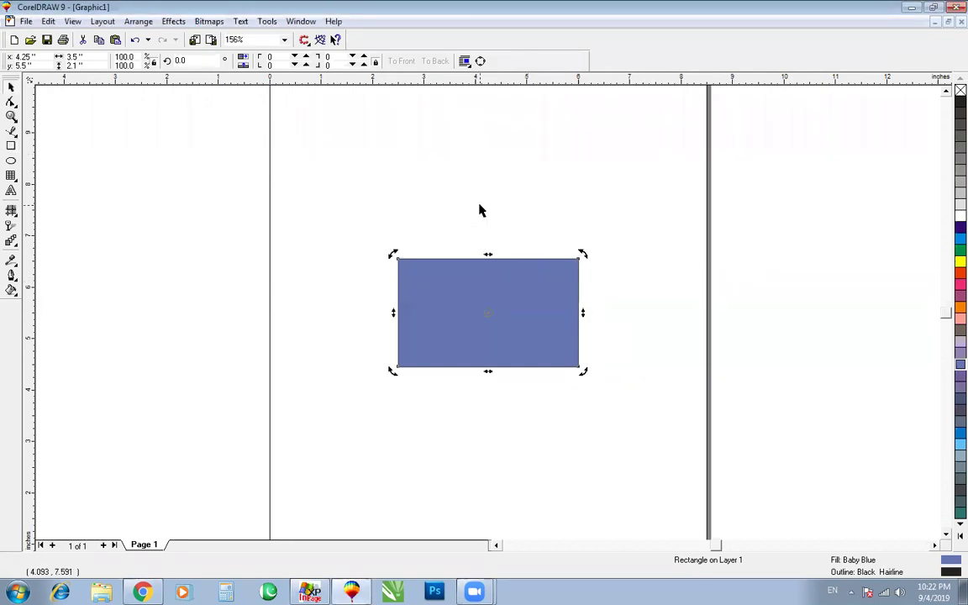
left_click(505, 338)
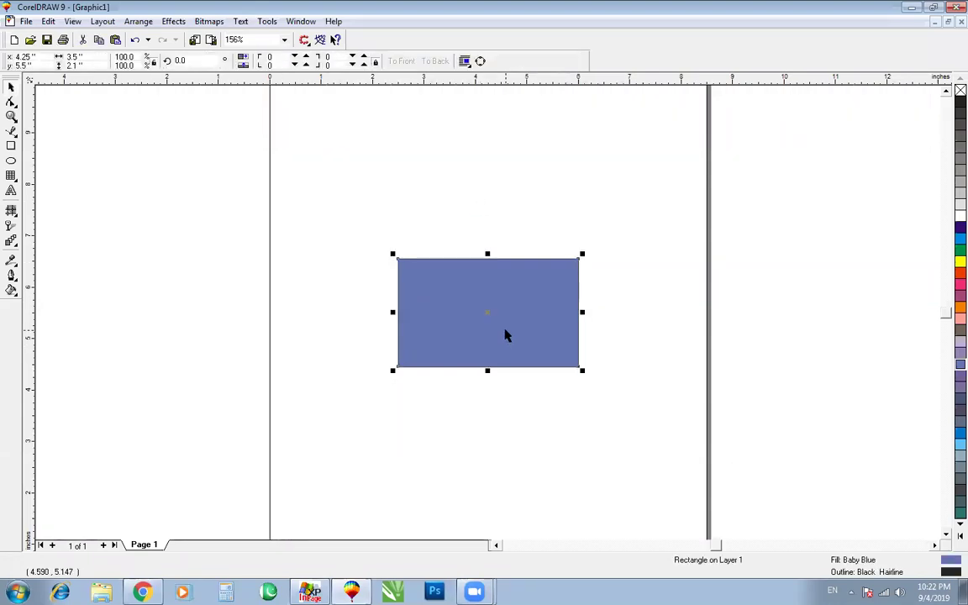
Alternate between zooming to the selected rectangle and zooming out to the whole page.
key("shift+F2")
key("F3")
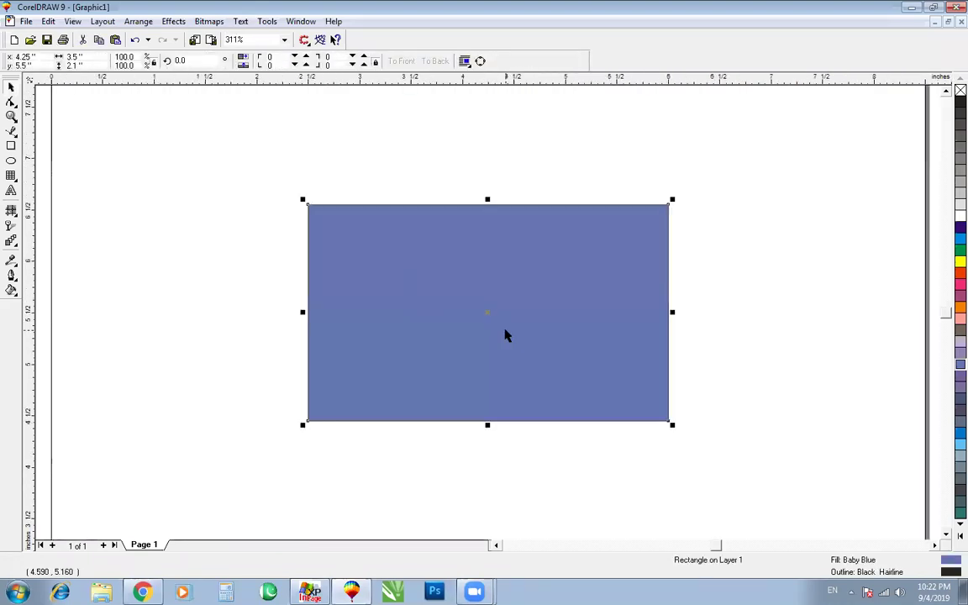
key("F3")
key("shift+F2")
key("F3")
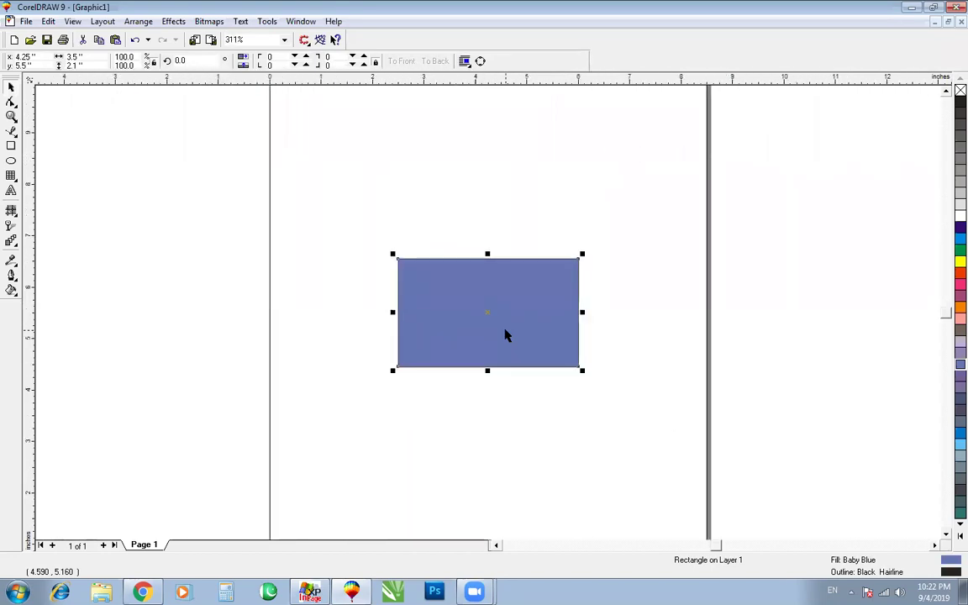
key("F3")
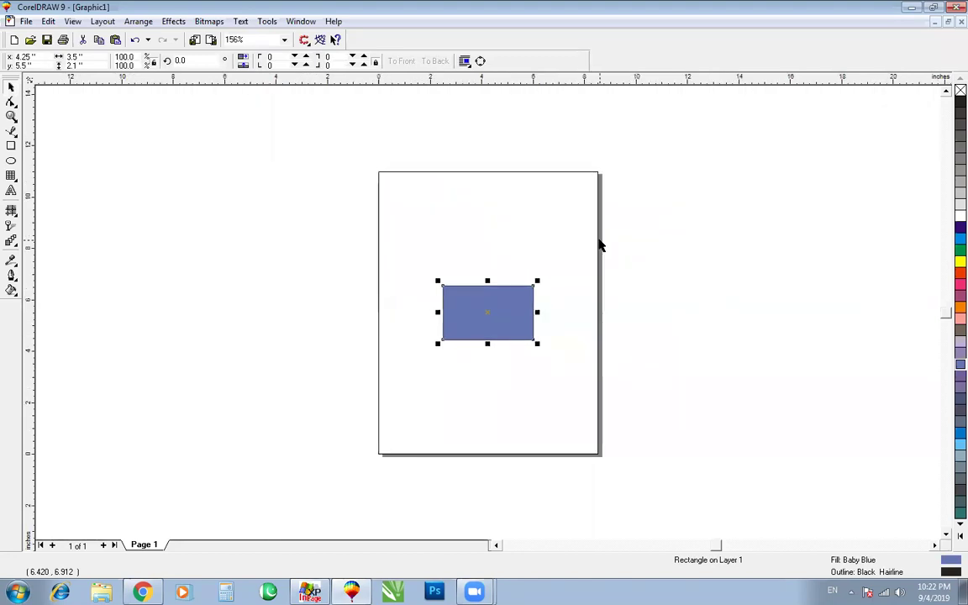
key("shift+F2")
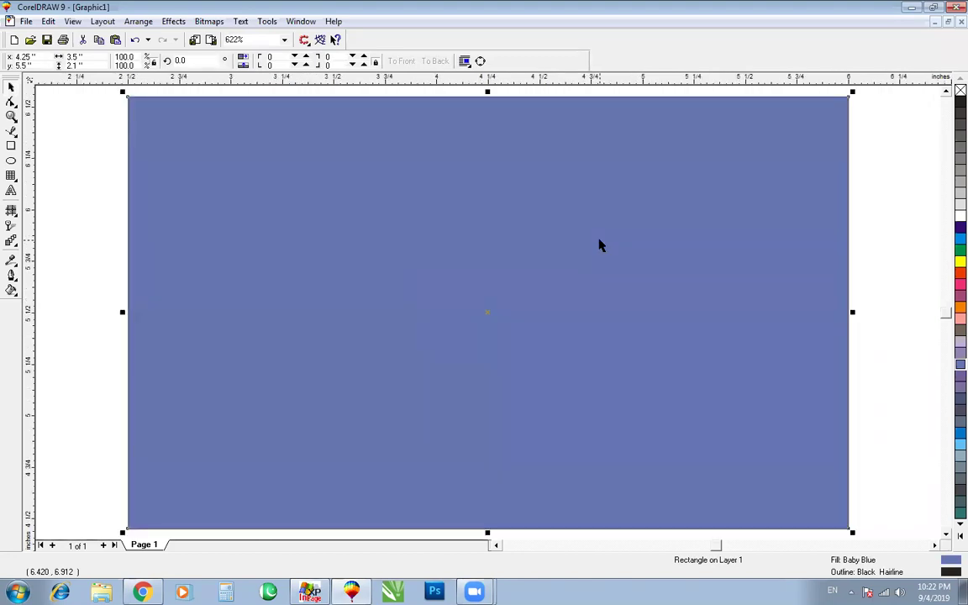
key("F3")
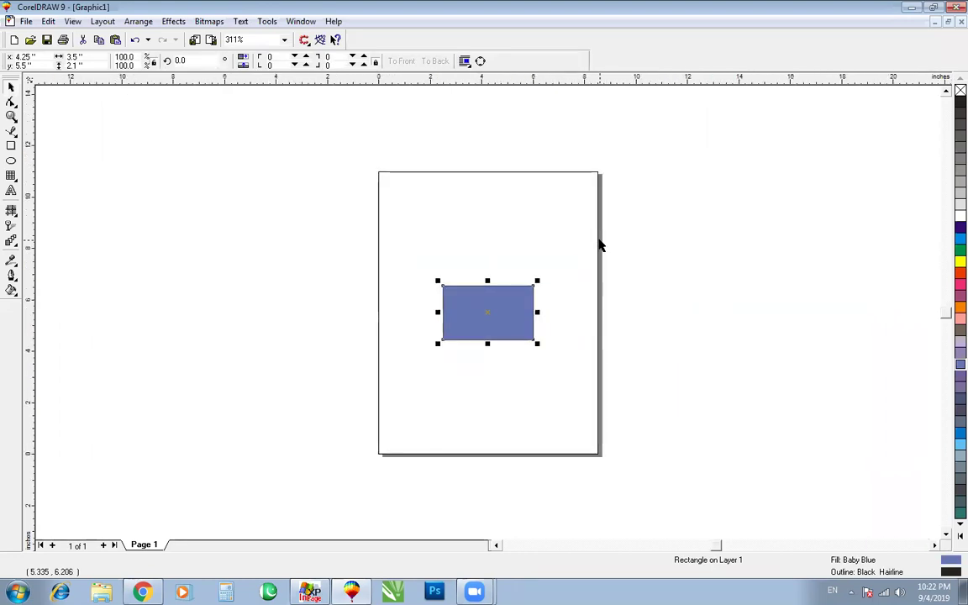
key("shift+F2")
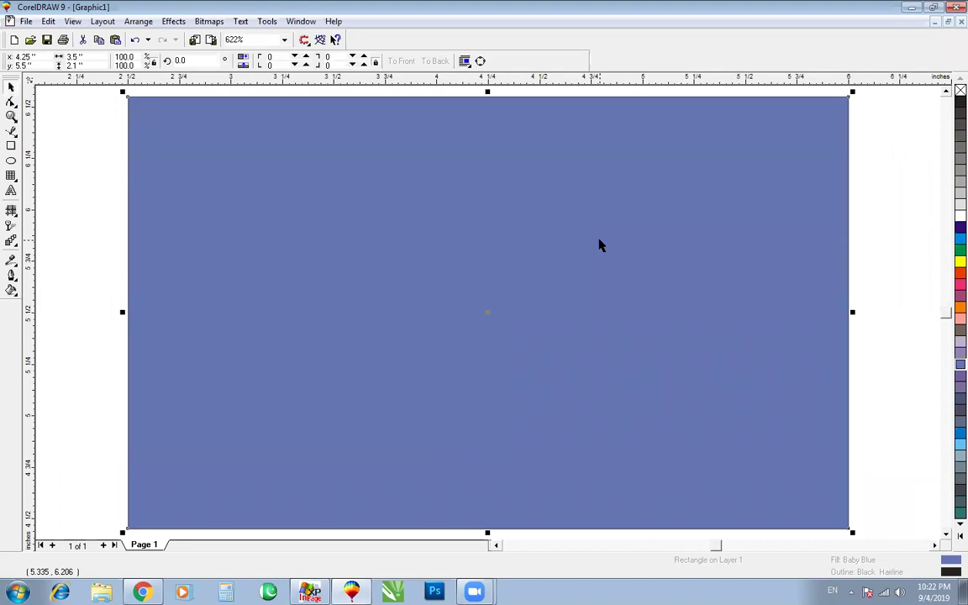
Show a full-screen preview of the rectangle, return to the drawing, and deselect and reselect the rectangle.
key("F9")
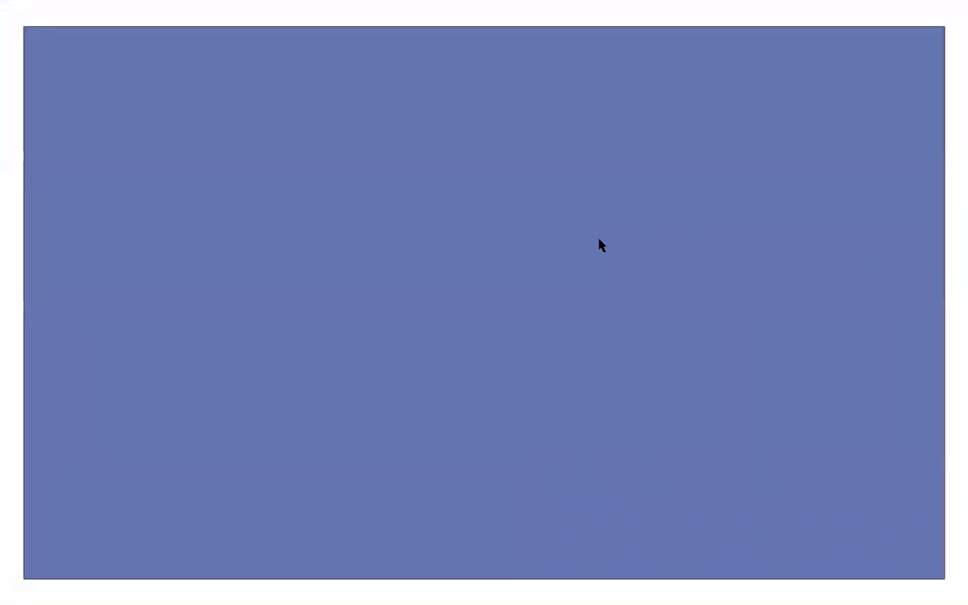
key("F9")
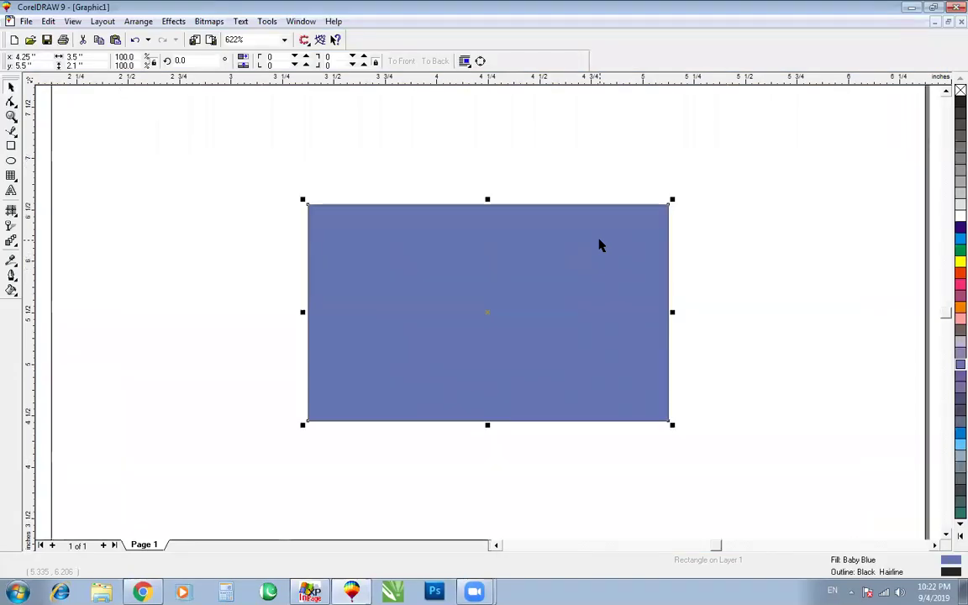
left_click(799, 227)
key("F3")
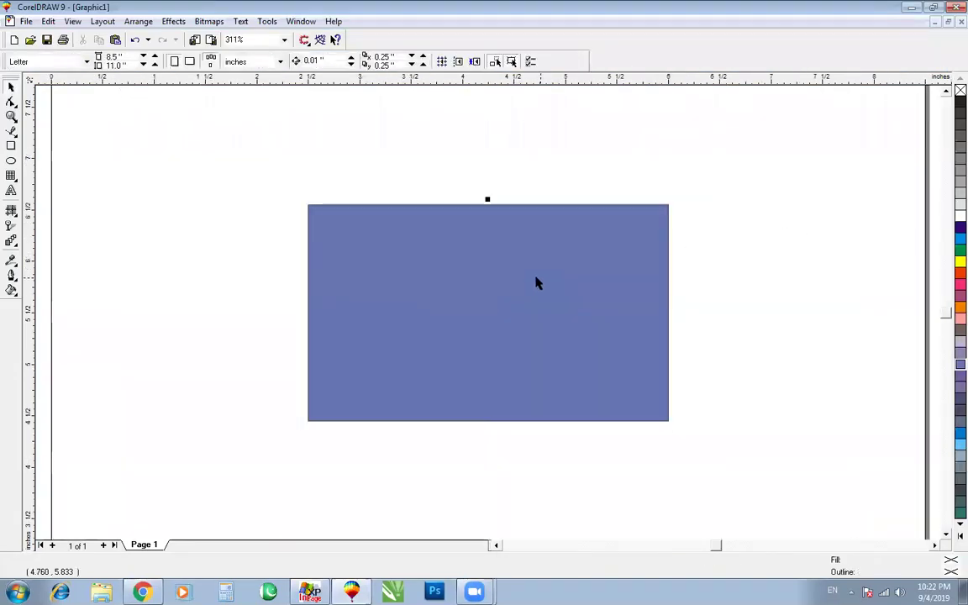
left_click(484, 283)
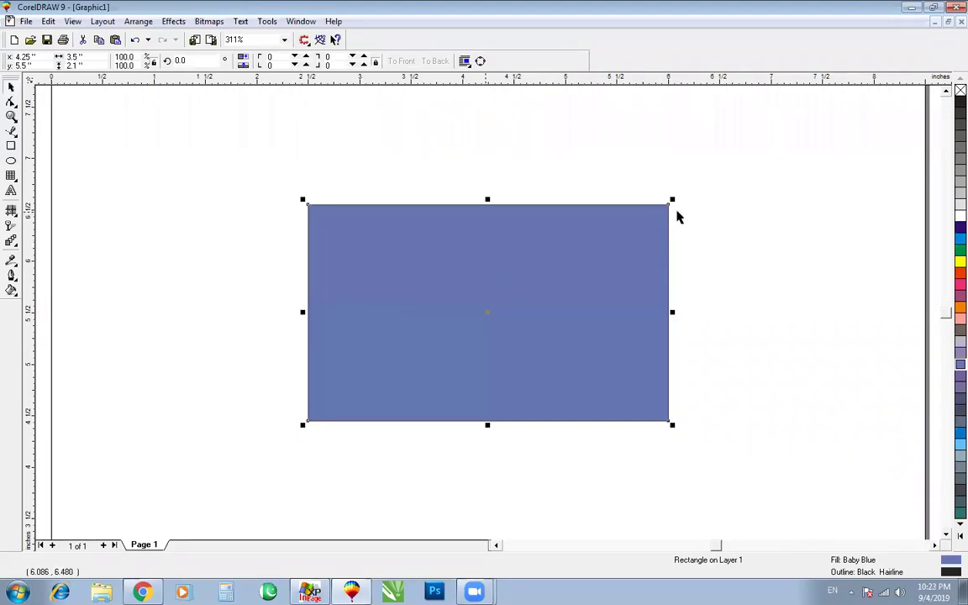
Magnify the rectangle's upper-left corner with a Zoom tool marquee, and zoom back out.
key("F2")
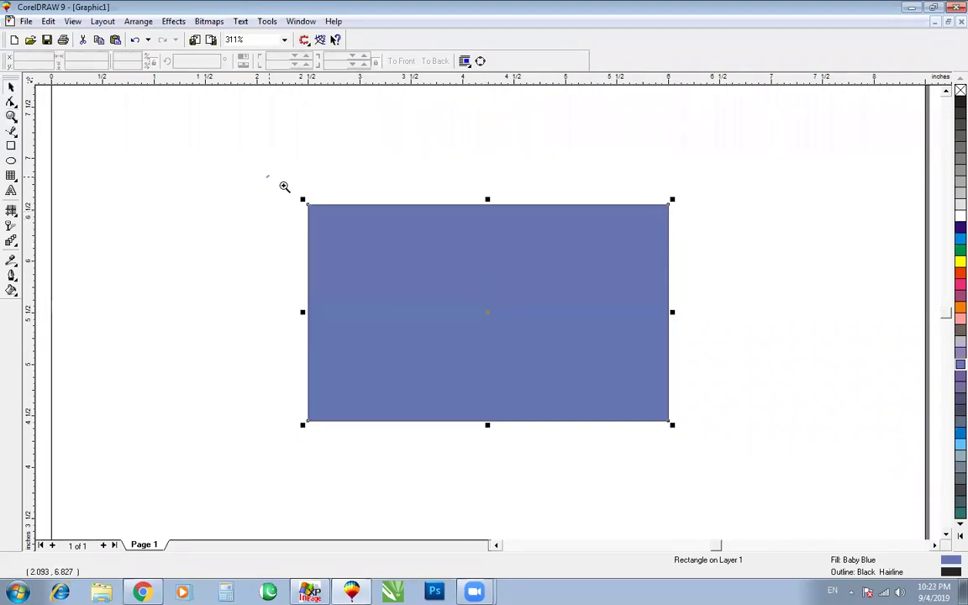
left_click_drag(281, 183, 442, 262)
key("F3")
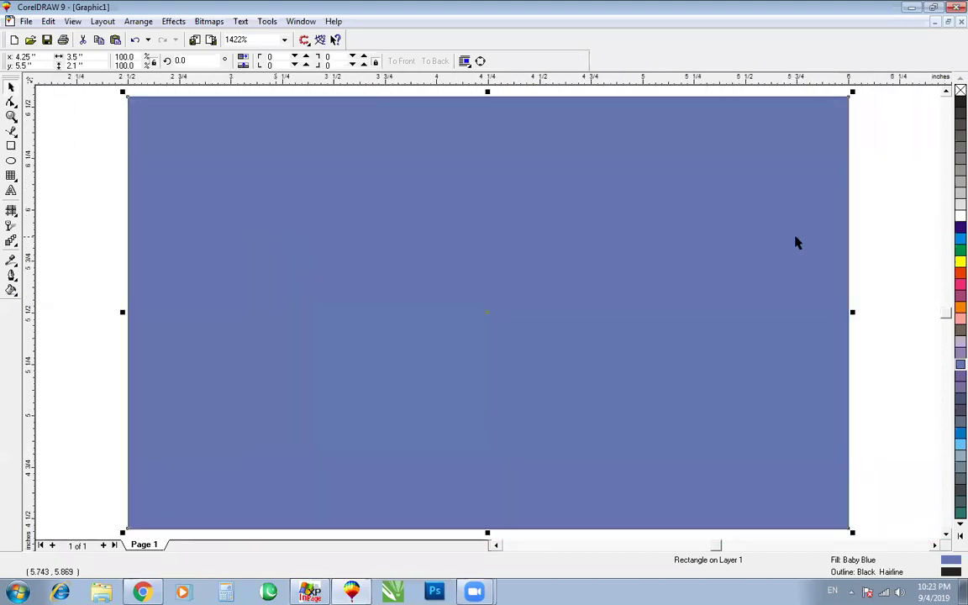
key("F3")
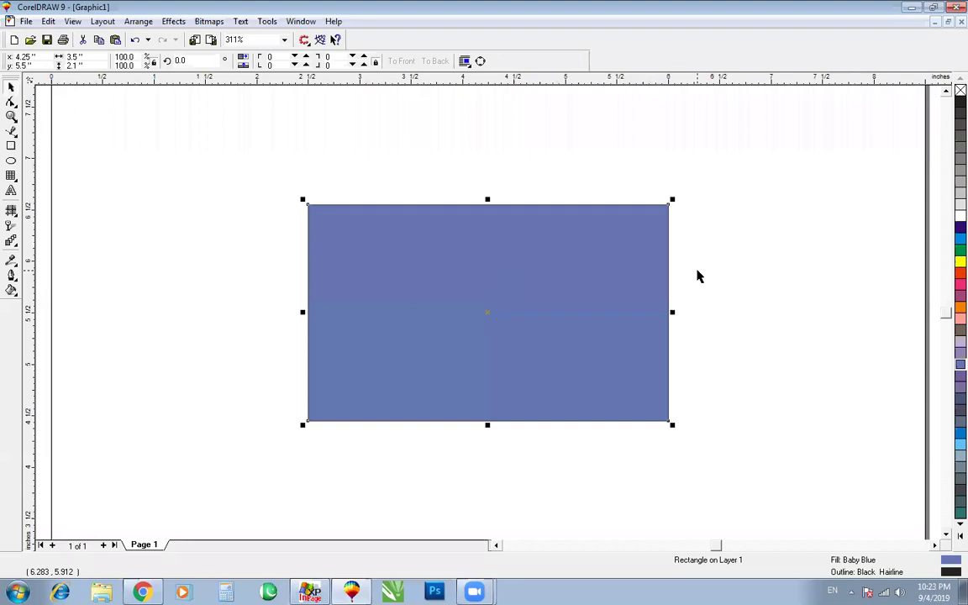
Try rounding all four corners of the rectangle together with a roundness of 50, and undo it.
left_click(365, 181)
left_click(370, 246)
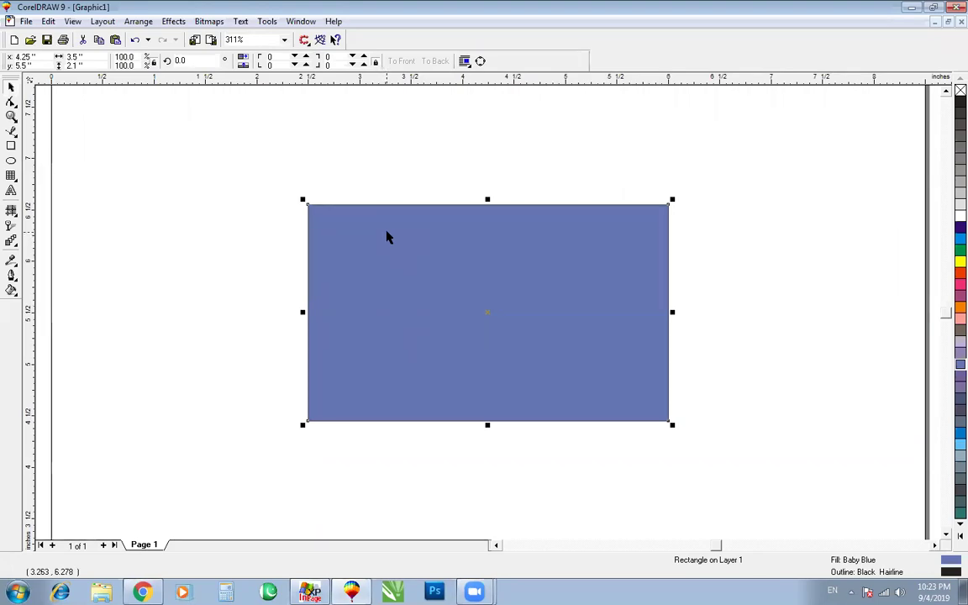
left_click(235, 231)
left_click(453, 220)
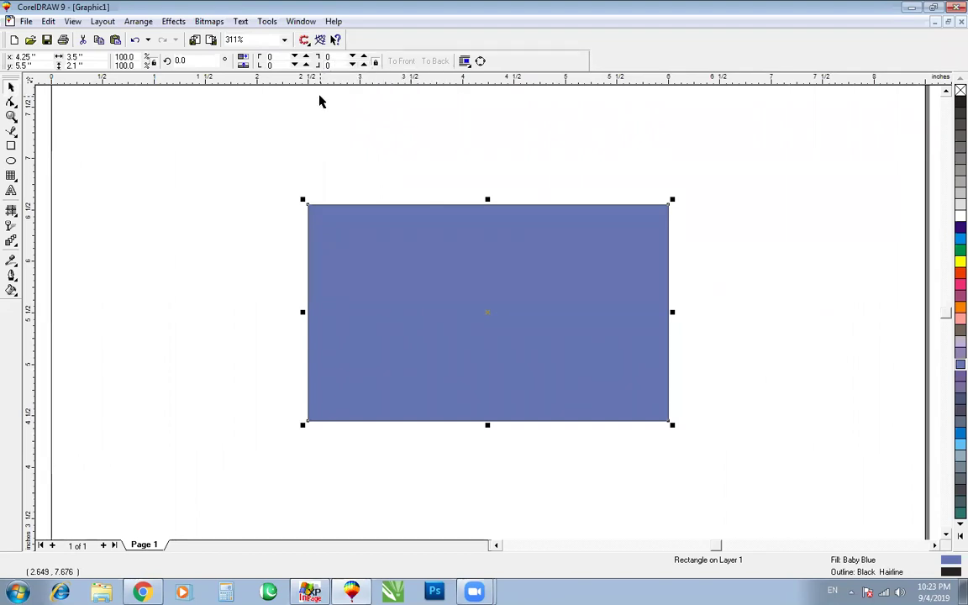
left_click(269, 57)
type("50")
key("Return")
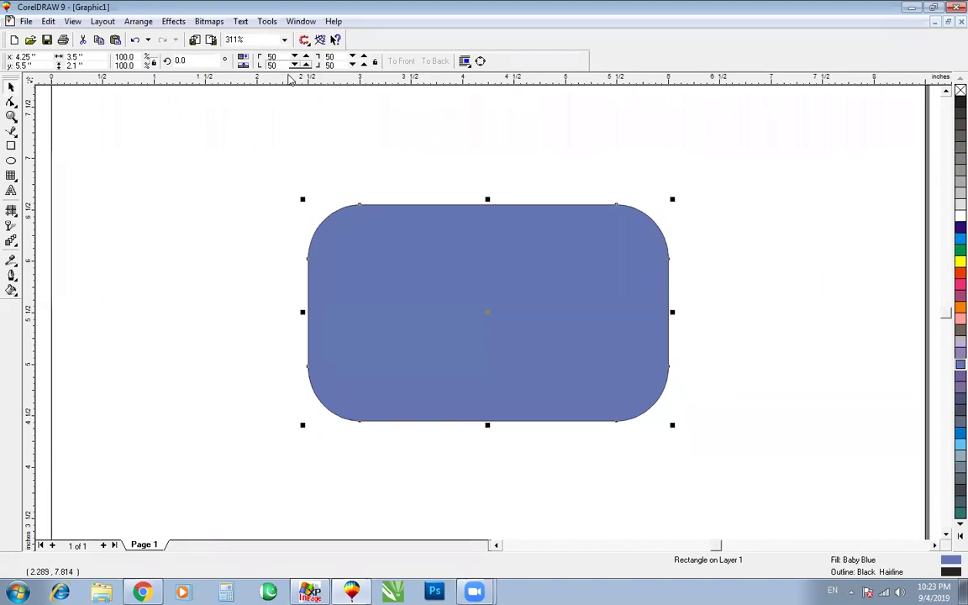
key("ctrl+z")
Try rounding only the rectangle's top-left and bottom-right corners to 50, and undo both changes.
left_click(387, 227)
double_click(276, 56)
type("50")
key("Return")
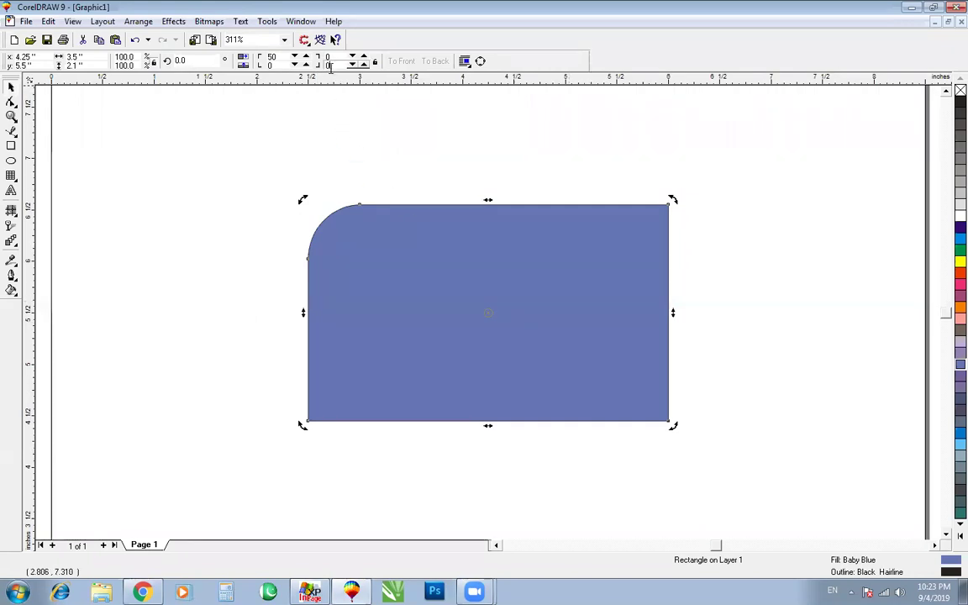
type("50")
key("Return")
left_click(425, 235)
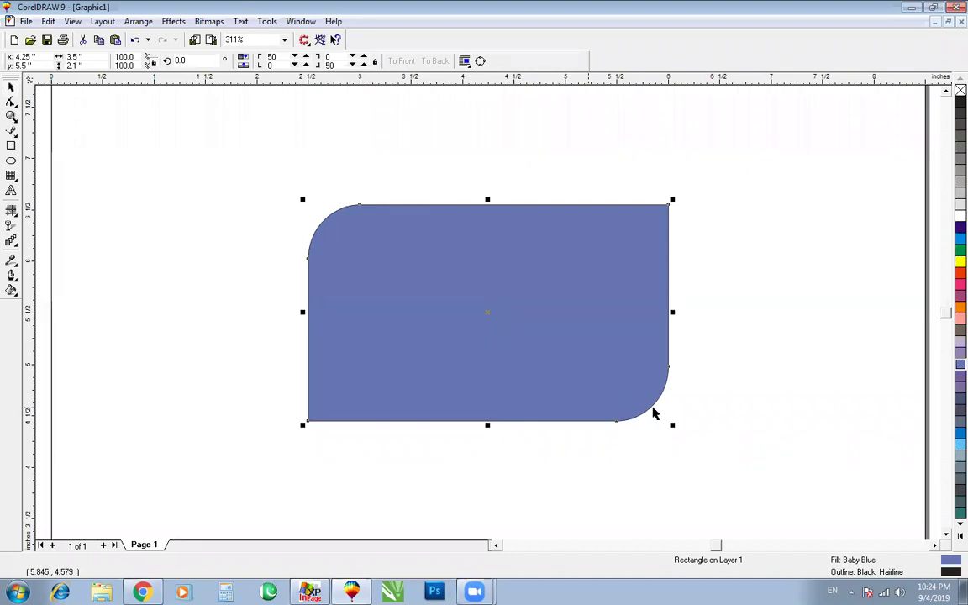
key("ctrl+z")
key("ctrl+z")
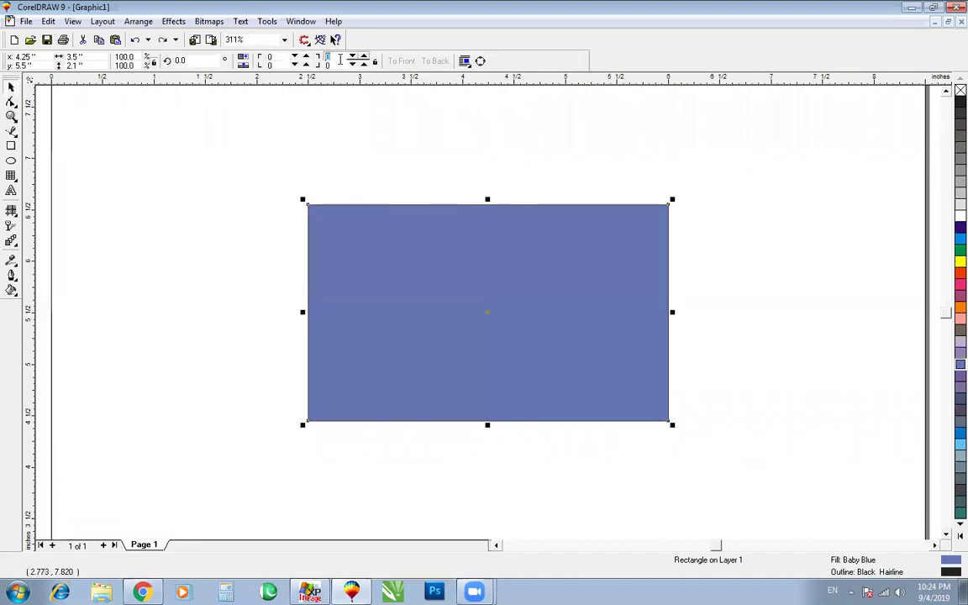
Round only the rectangle's top-right and bottom-left corners with a roundness of 50.
type("50")
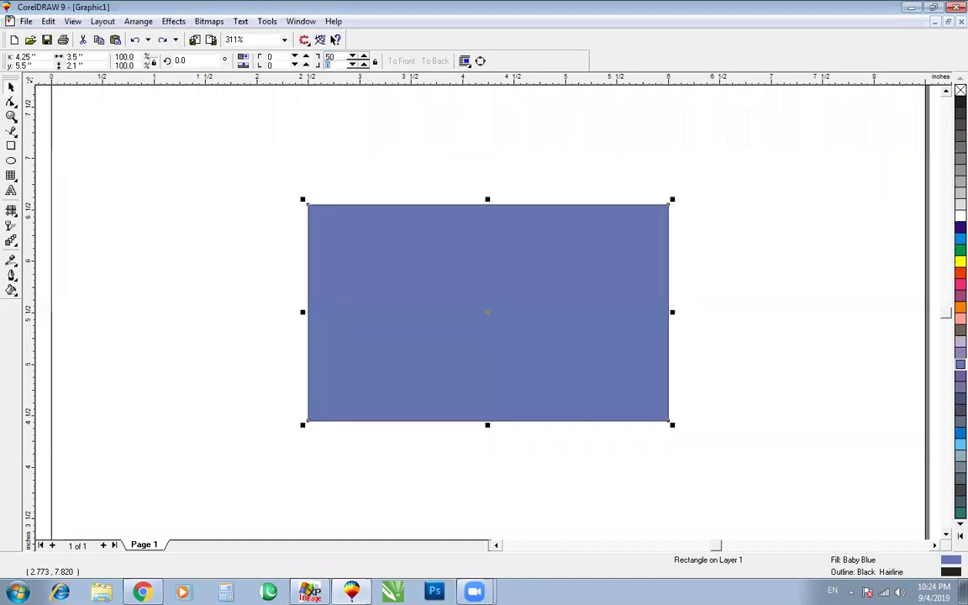
left_click(269, 65)
type("50")
key("Return")
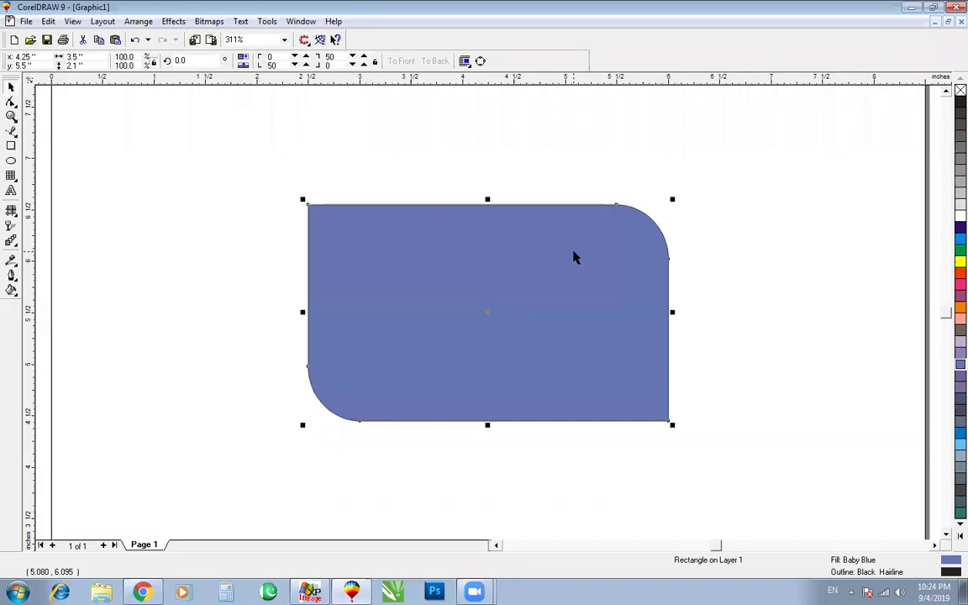
Set the roundness of the rectangle's remaining square corners to 50 so that all four are rounded.
left_click(270, 56)
type("50")
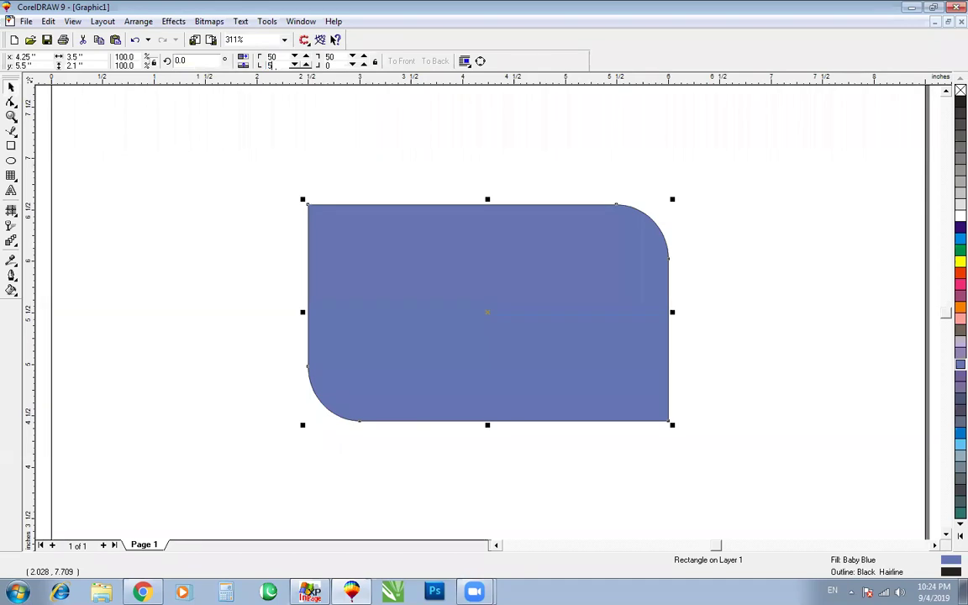
key("Tab")
type("50")
left_click(271, 64)
type("50")
key("Return")
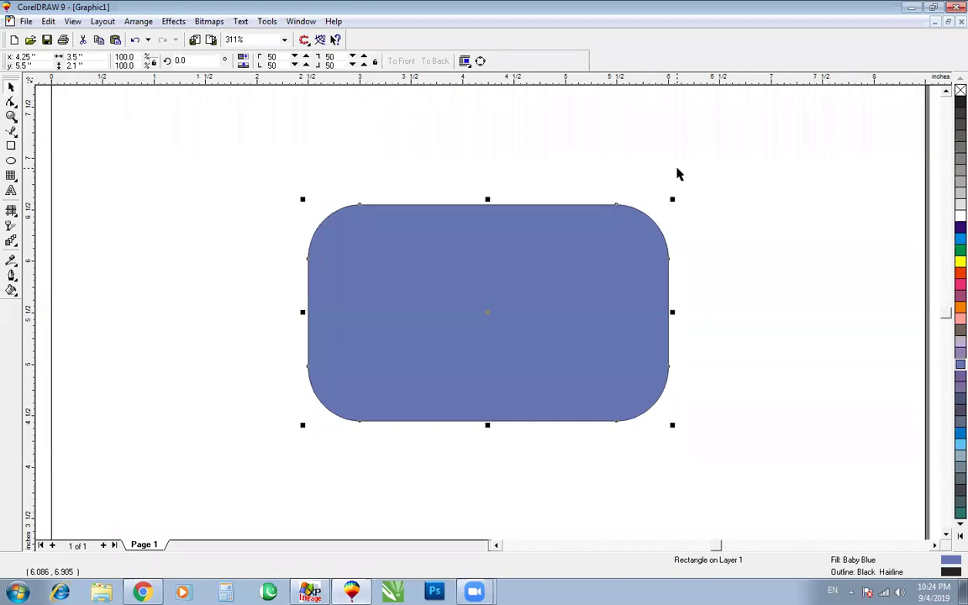
Undo all the corner rounding and the latest fills of the rectangle, back to a grey fill.
key("ctrl+z")
key("ctrl+z")
key("ctrl+z")
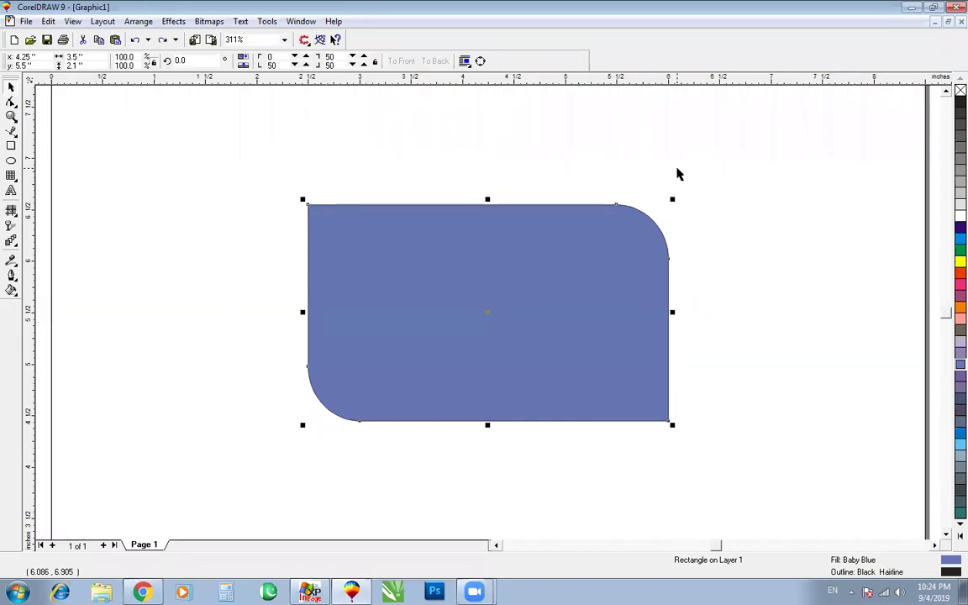
key("ctrl+shift+z")
key("ctrl+shift+z")
key("ctrl+shift+z")
key("ctrl+shift+z")
key("ctrl+shift+z")
key("ctrl+shift+z")
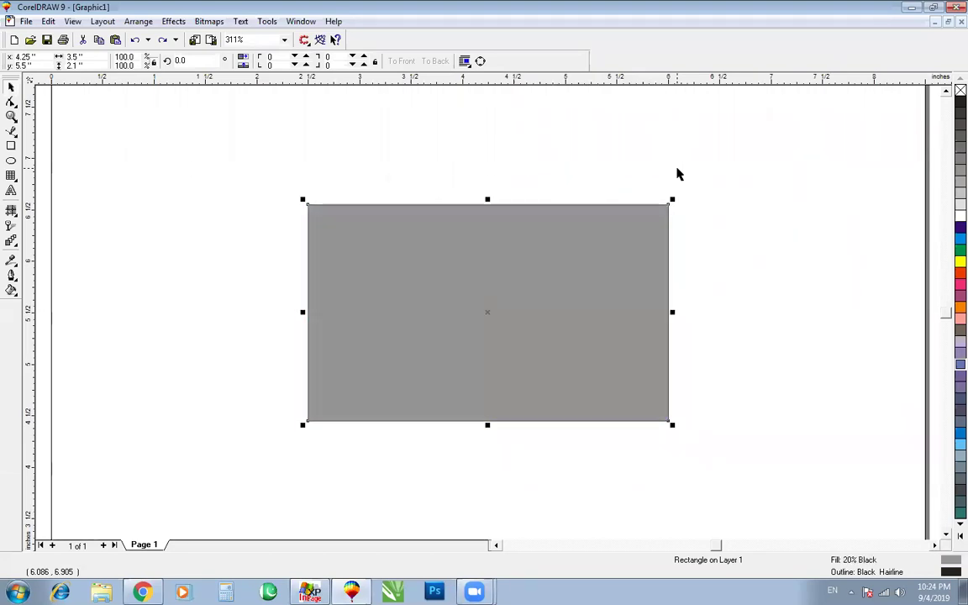
Undo the earlier palette fills of the rectangle one after another, back to the Cyan fill.
key("ctrl+shift+z")
key("ctrl+shift+z")
key("ctrl+shift+z")
key("ctrl+shift+z")
key("ctrl+shift+z")
key("ctrl+shift+z")
key("ctrl+shift+z")
key("ctrl+shift+z")
key("ctrl+shift+z")
key("ctrl+shift+z")
key("ctrl+shift+z")
key("ctrl+shift+z")
key("ctrl+shift+z")
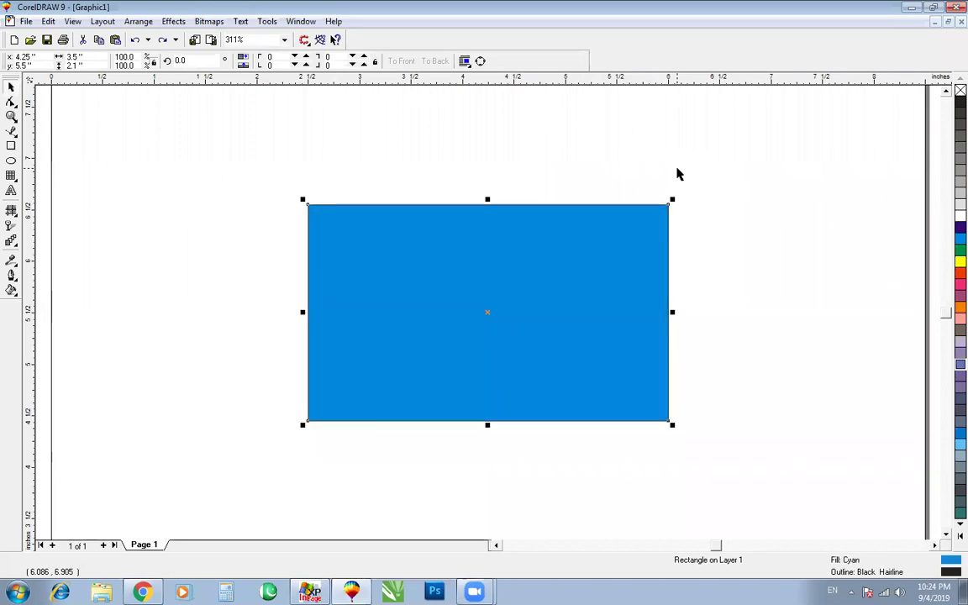
Undo the rectangle's Cyan fill, its centring on the page, and its resize to 3.5 by 2.1 inches.
key("ctrl+z")
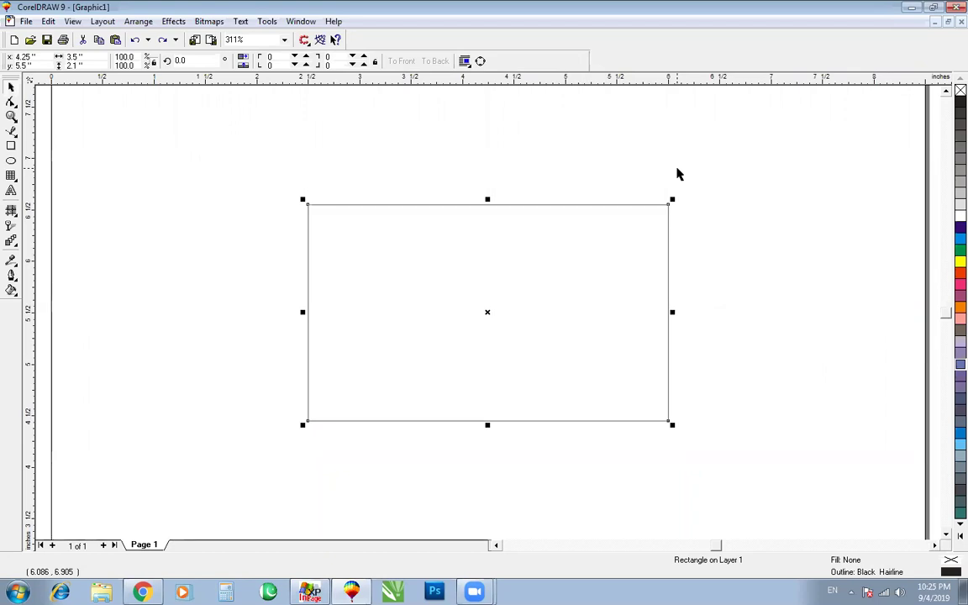
key("ctrl+z")
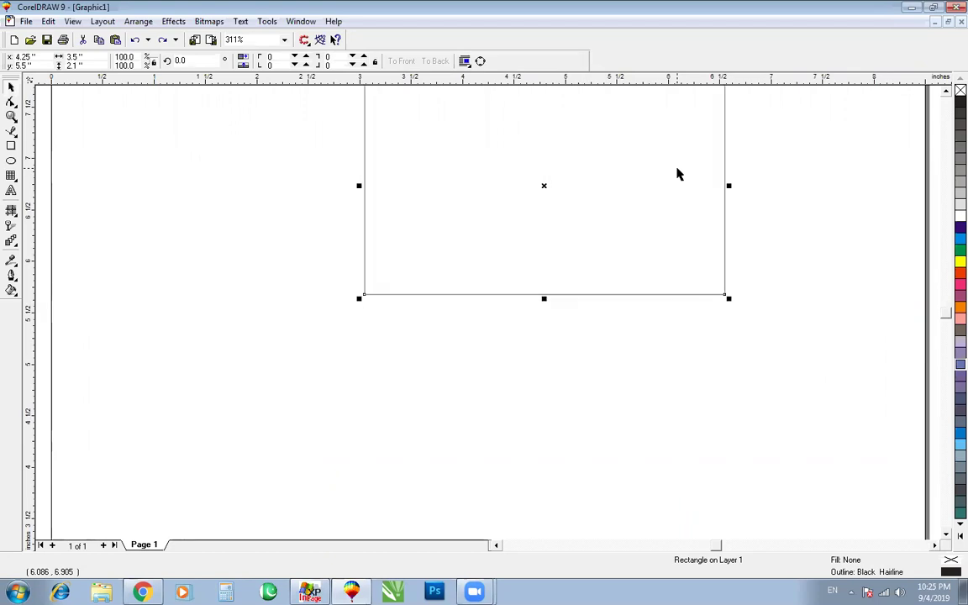
key("ctrl+z")
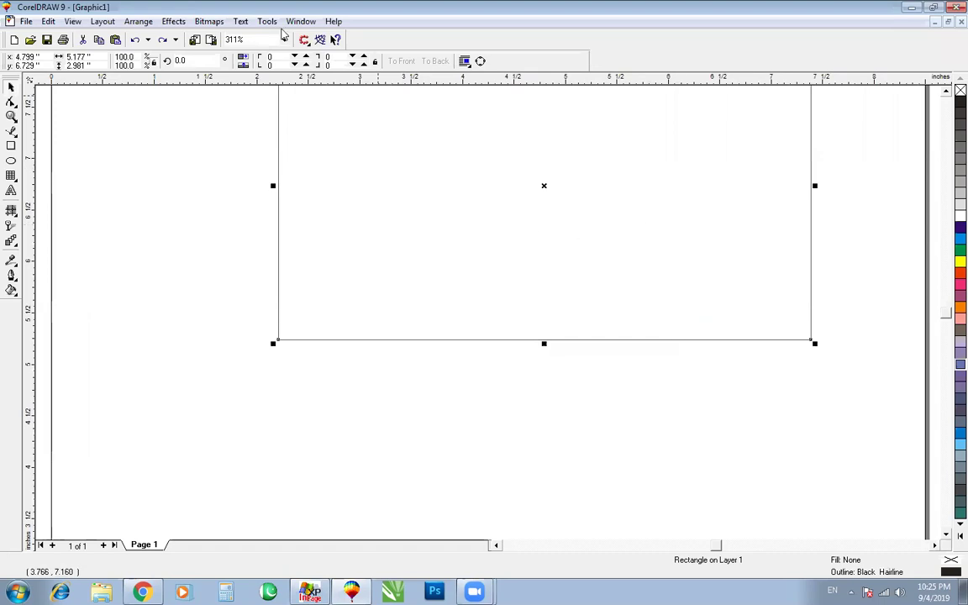
Redo the rectangle's resize to 3.5 by 2.1 inches and its centring on the page, leaving it without a fill.
left_click(162, 40)
key("ctrl+shift+z")
left_click(359, 168)
left_click(357, 206)
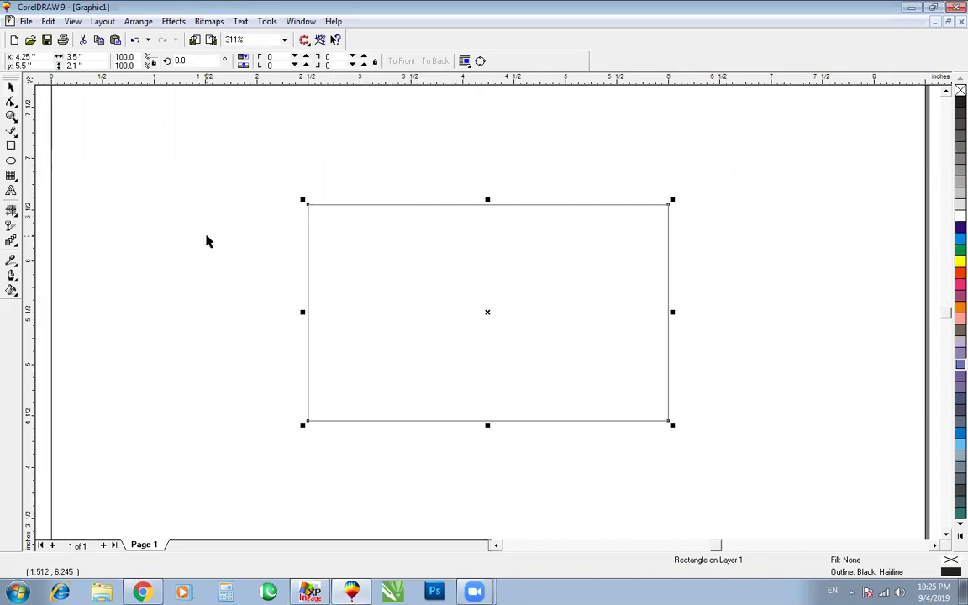
left_click(68, 238)
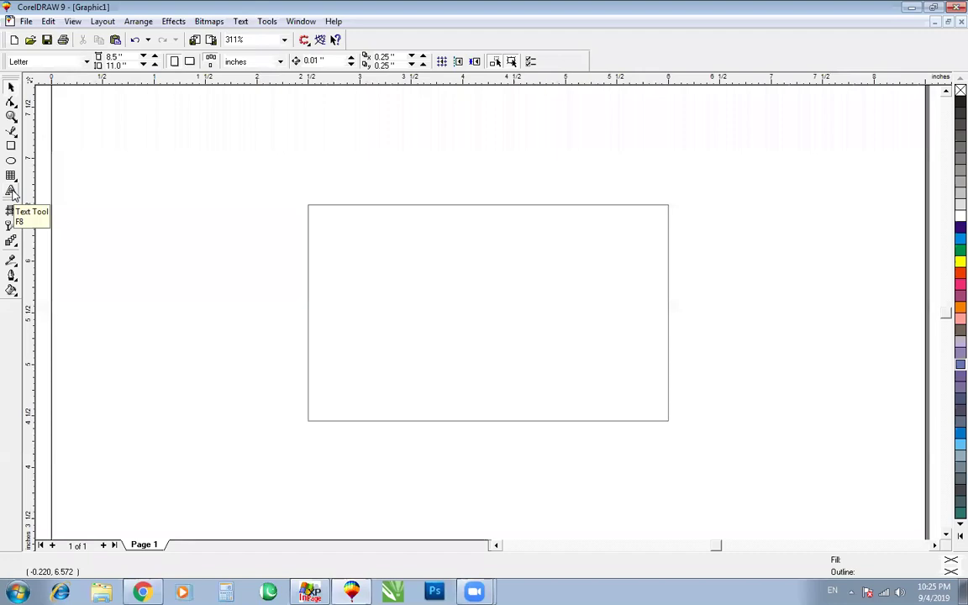
Add the artistic text PPPPPP inside the rectangle and delete it again.
left_click(11, 191)
left_click(350, 336)
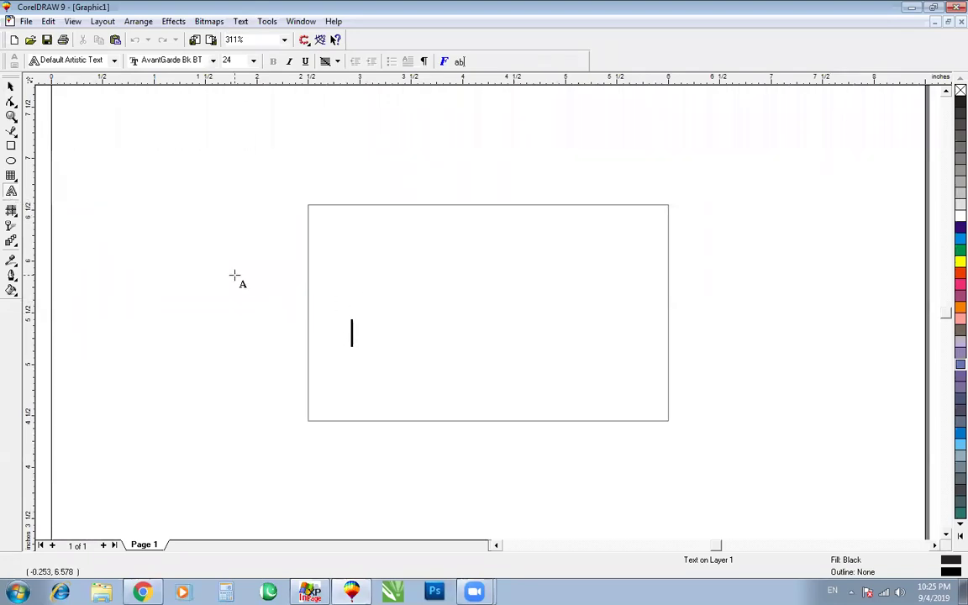
type("PPPPPP")
key("ctrl+space")
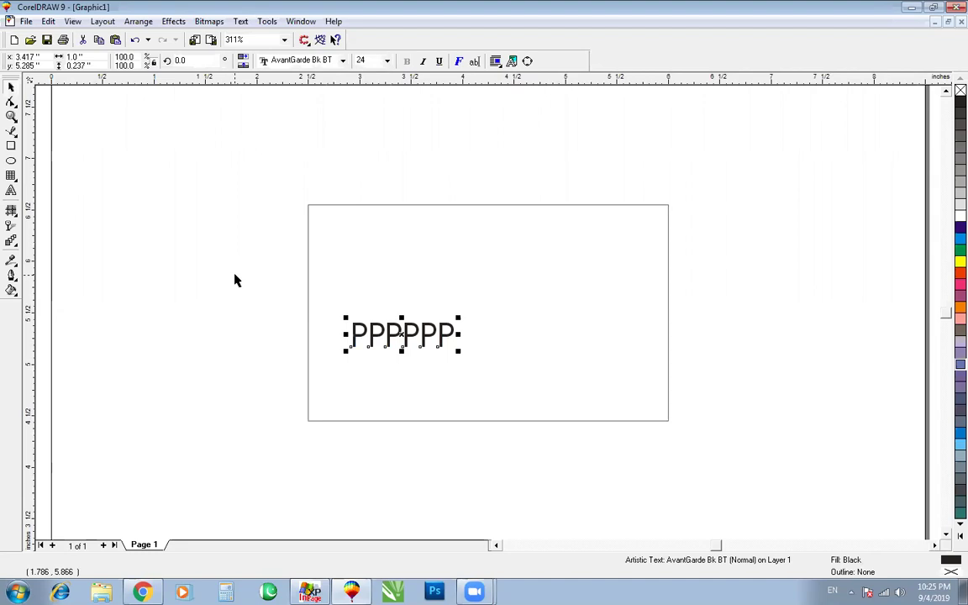
key("Delete")
key("F8")
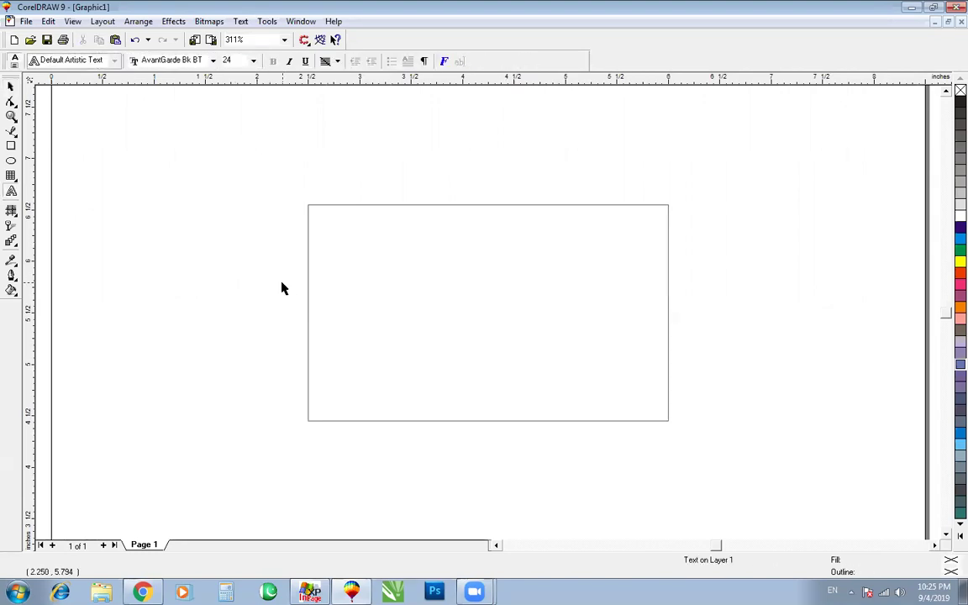
key("ctrl+space")
Move the rectangle off-centre, up and to the left, to about x 3.02 and y 5.77 inches.
left_click(400, 290)
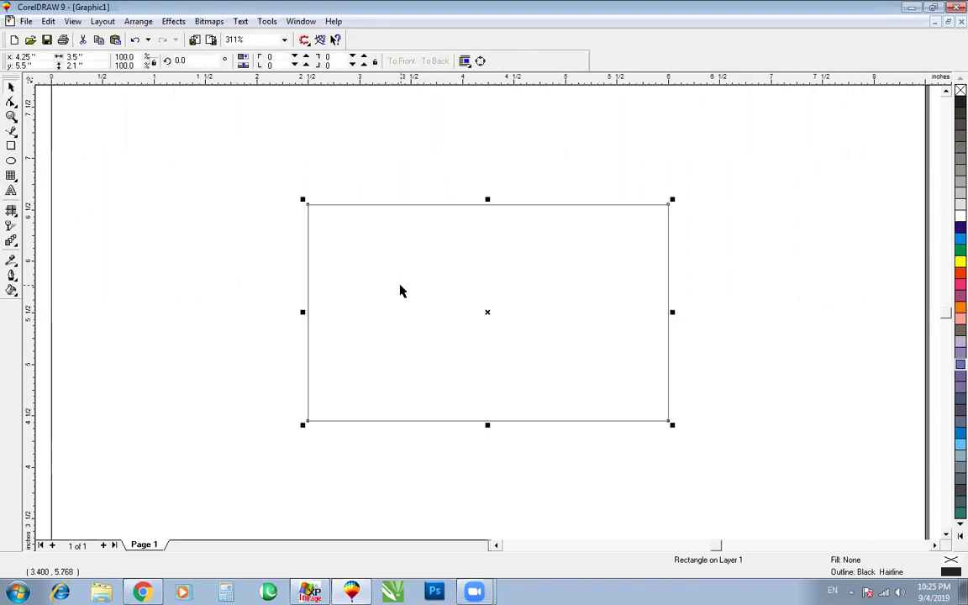
key("F10")
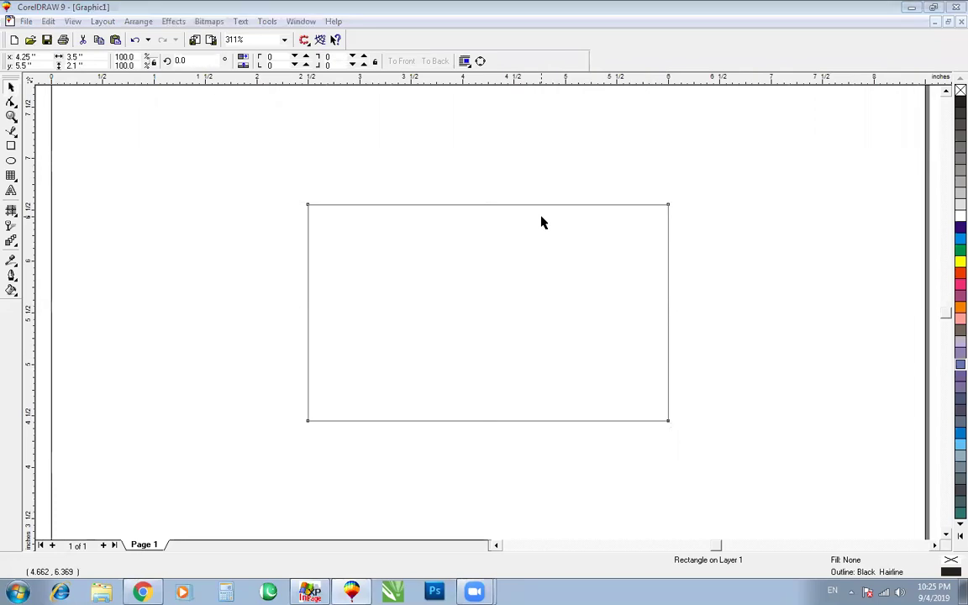
key("space")
left_click_drag(488, 314, 363, 287)
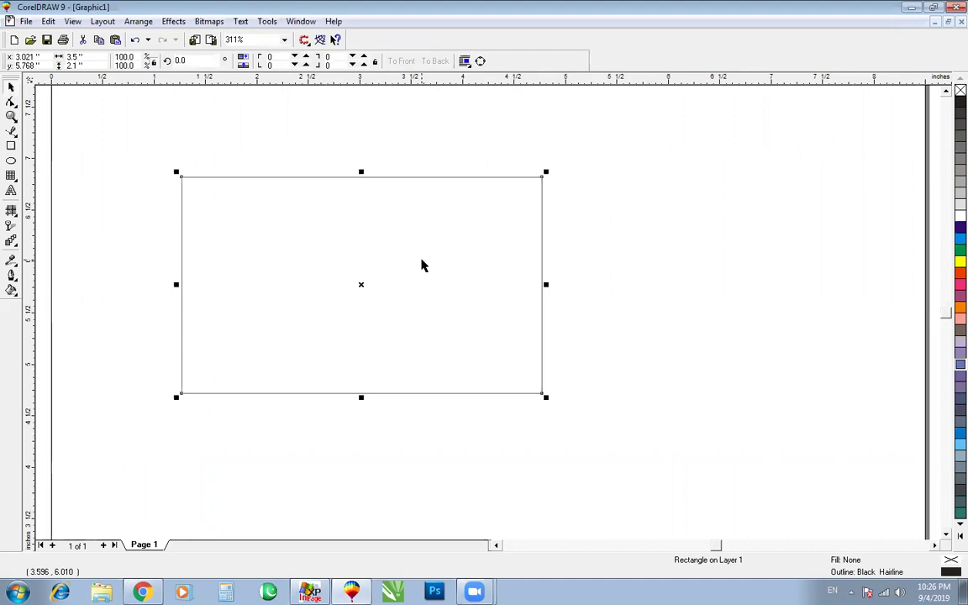
Try corner roundness values of 50 and 5 on the rectangle and undo the rounding.
left_click(269, 56)
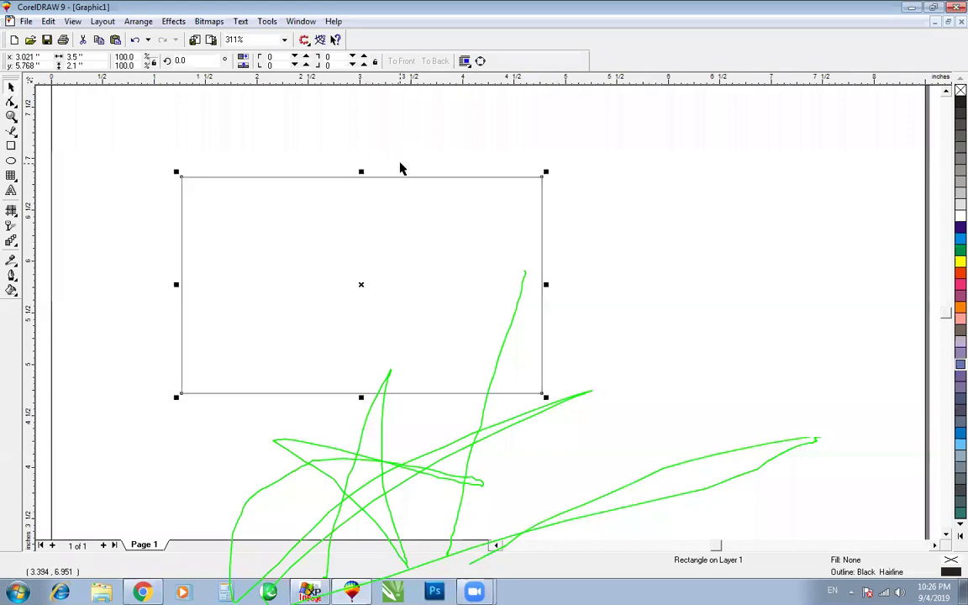
left_click(415, 182)
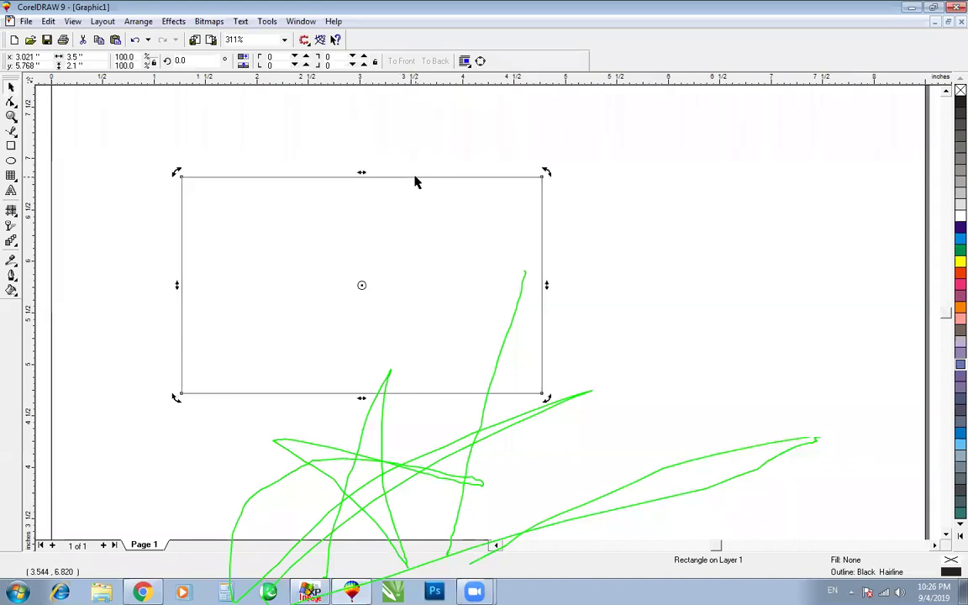
left_click(415, 181)
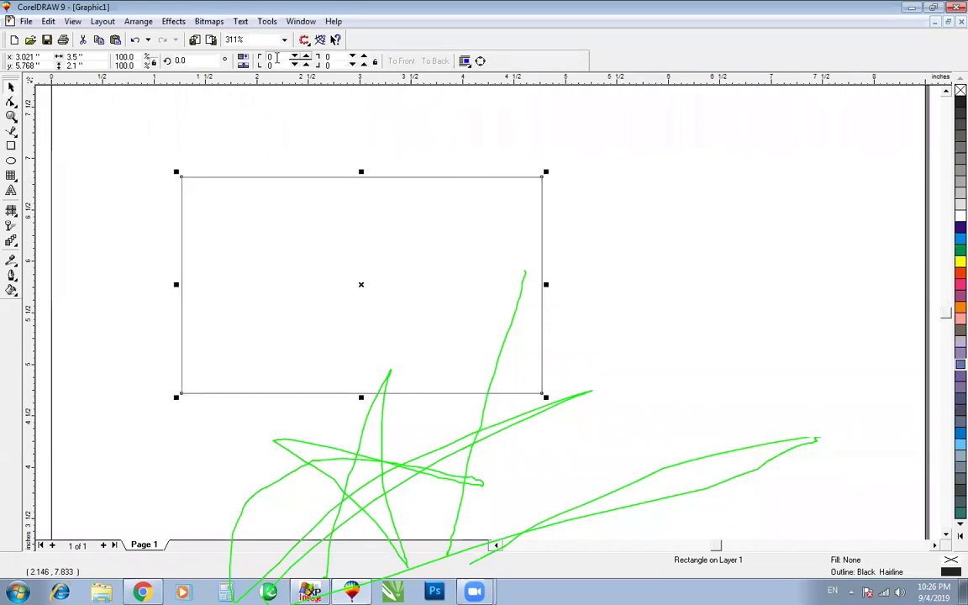
left_click(276, 57)
type("50")
key("Tab")
type("5")
key("Return")
key("ctrl+z")
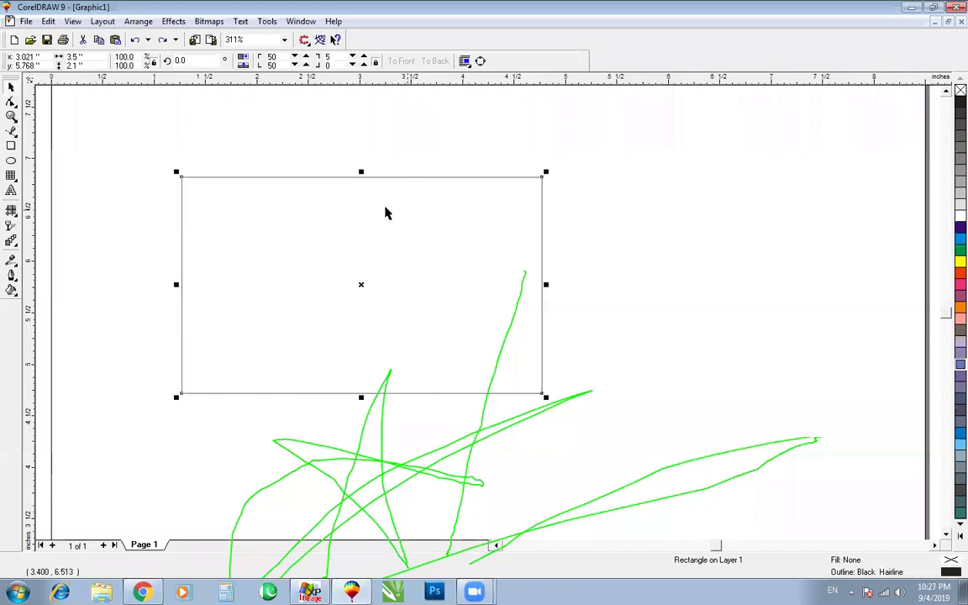
Make a copy of the rectangle squashed to about 0.51 inch high along its lower edge, and undo it.
left_click(300, 162)
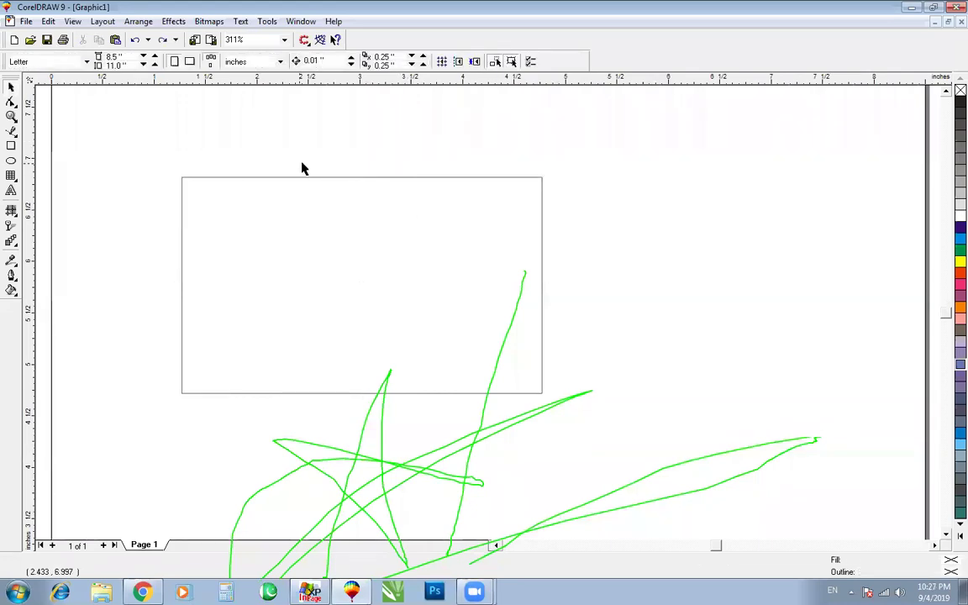
left_click(302, 177)
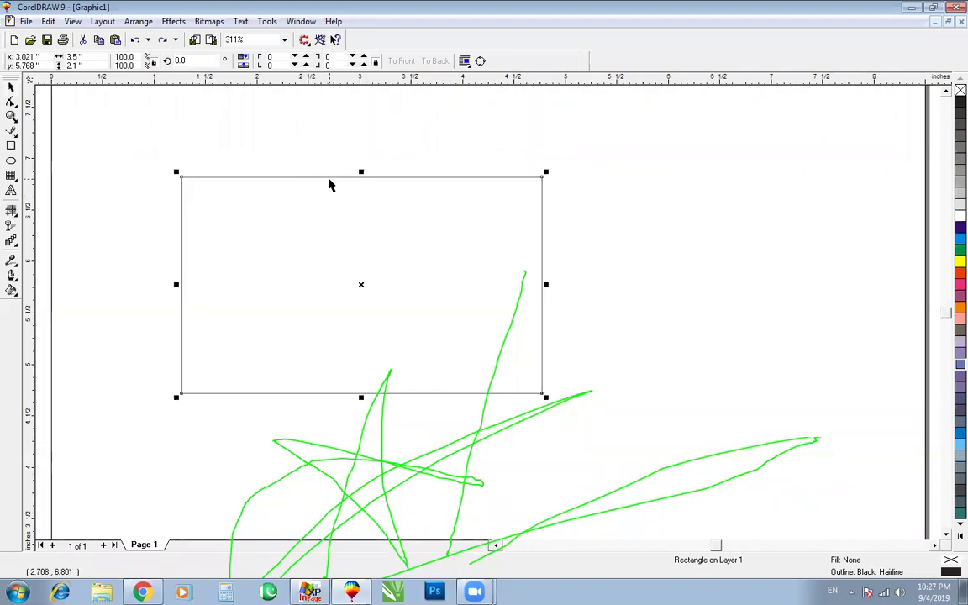
left_click_drag(359, 172, 363, 337)
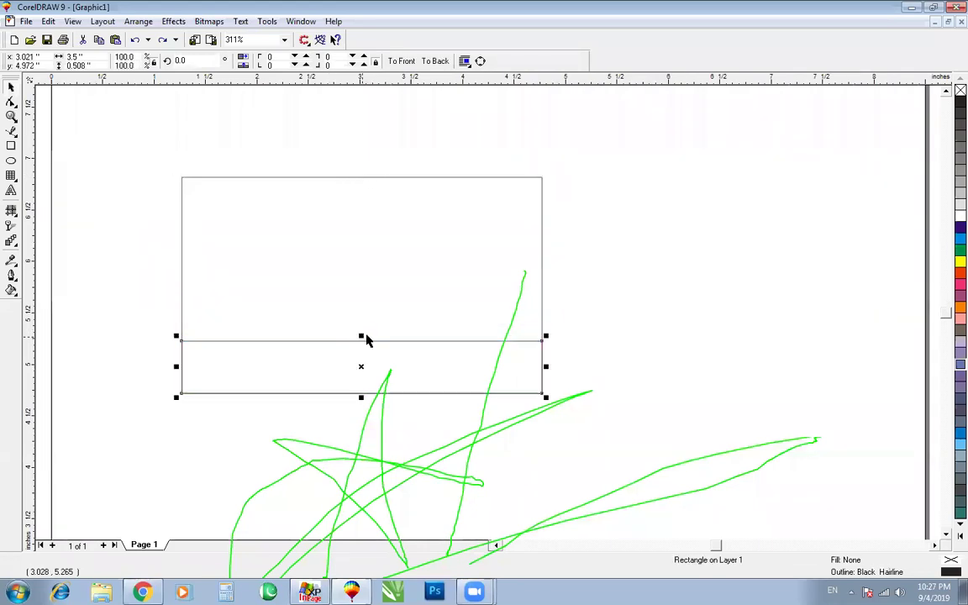
key("ctrl+z")
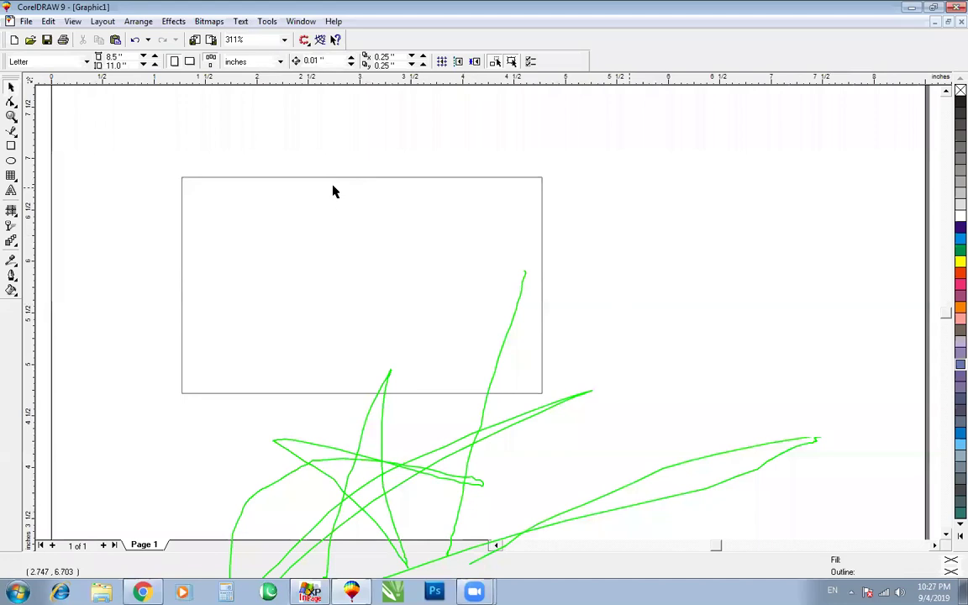
Make a copy of the rectangle squashed to about 0.42 inch high along its lower edge and fill it Red.
left_click(333, 178)
left_click_drag(360, 172, 361, 349)
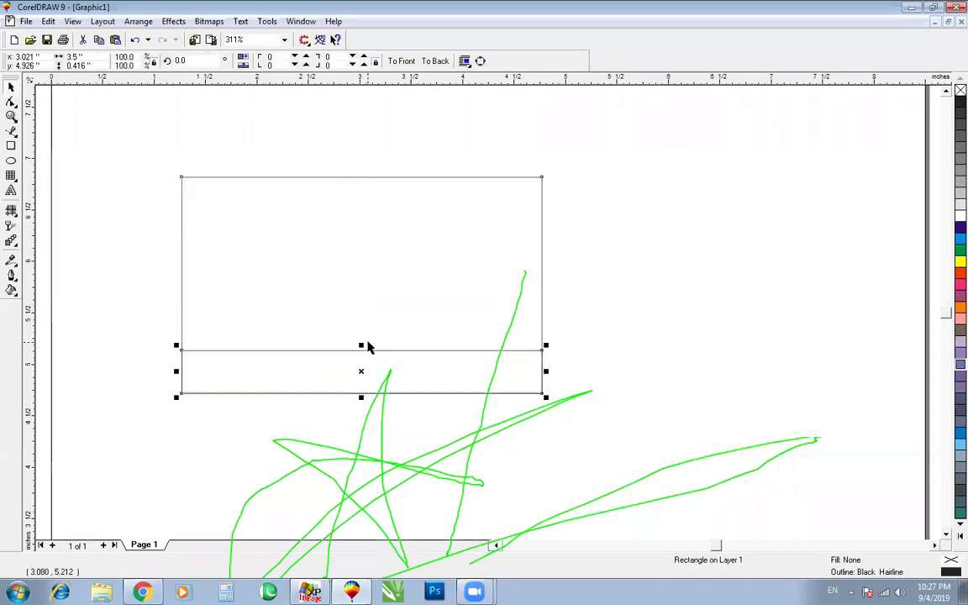
left_click(950, 275)
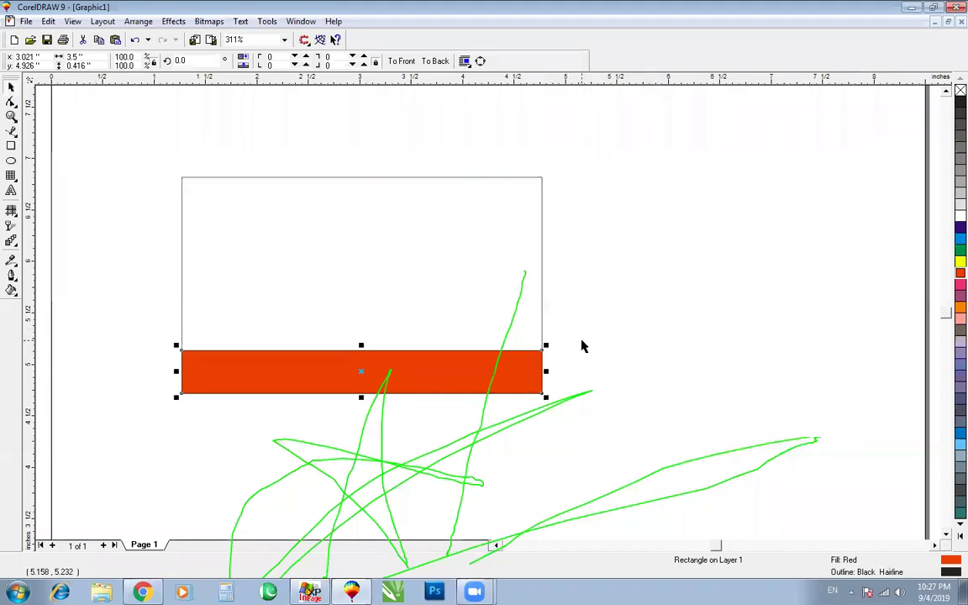
Convert the red strip to curves, undo the conversion, and delete the strip.
key("ctrl+q")
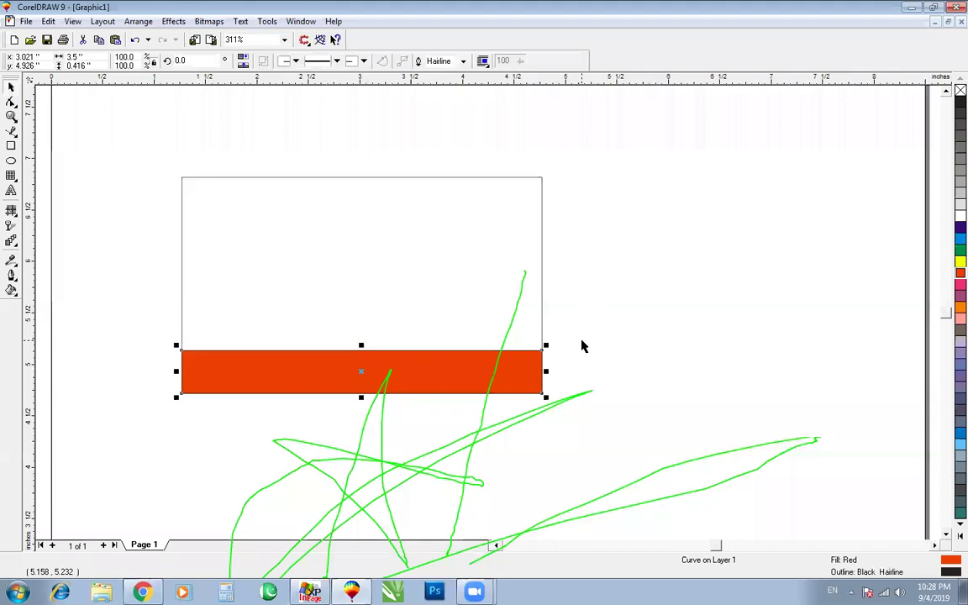
key("ctrl+z")
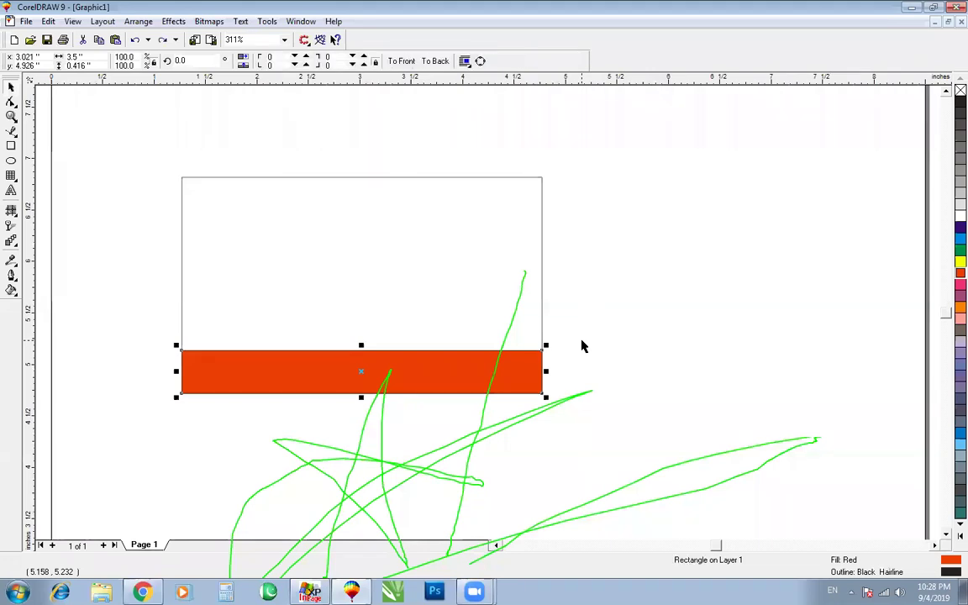
key("Escape")
left_click(531, 363)
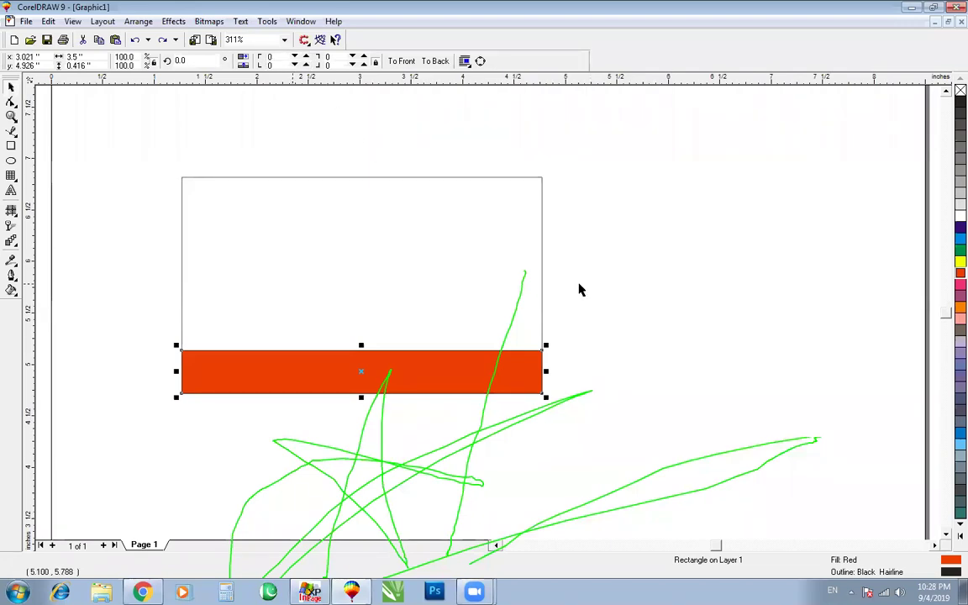
key("Delete")
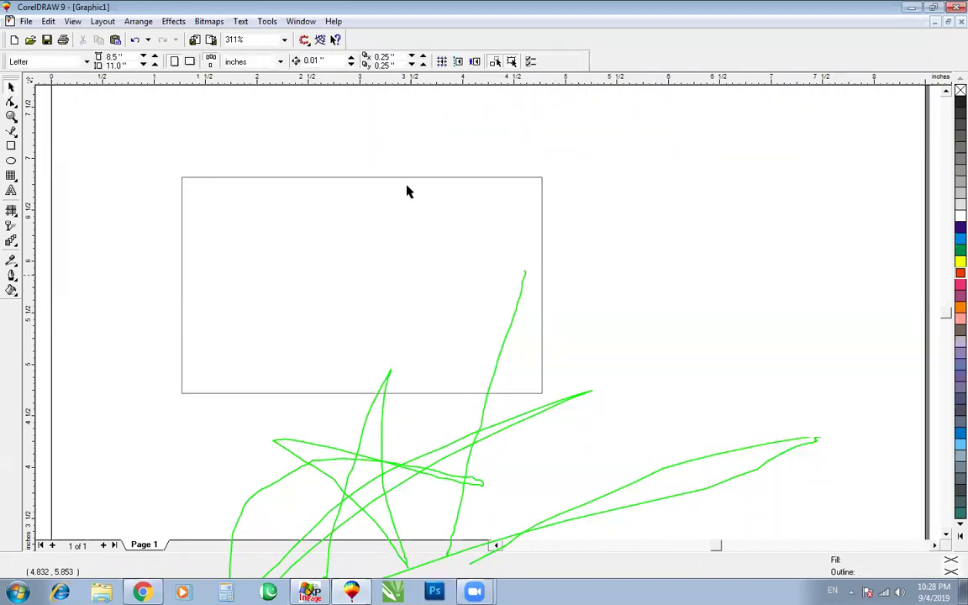
Make a copy of the rectangle squashed to about 0.36 inch high along its lower edge and fill it Red.
left_click(361, 172)
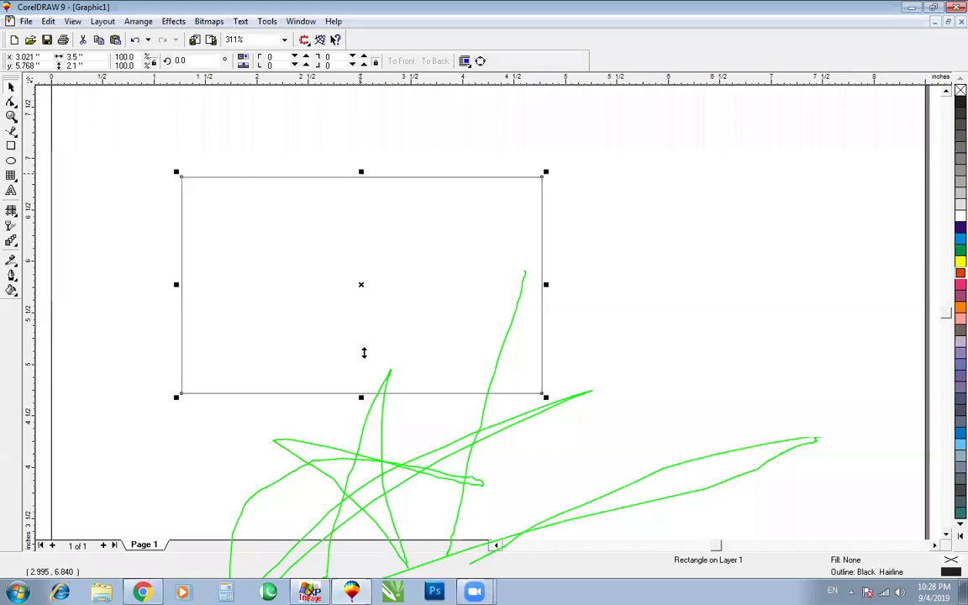
left_click_drag(364, 353, 362, 352)
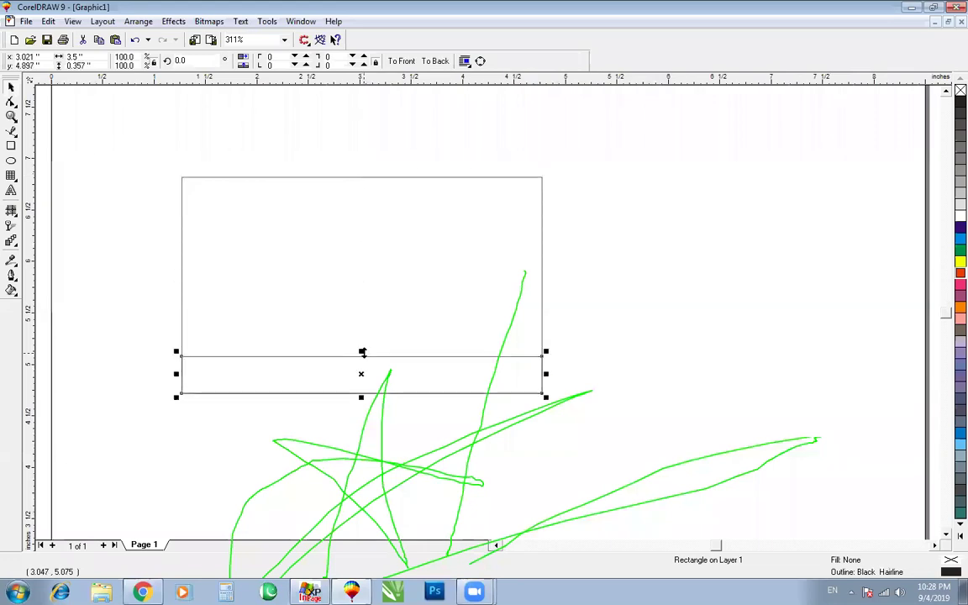
left_click(960, 273)
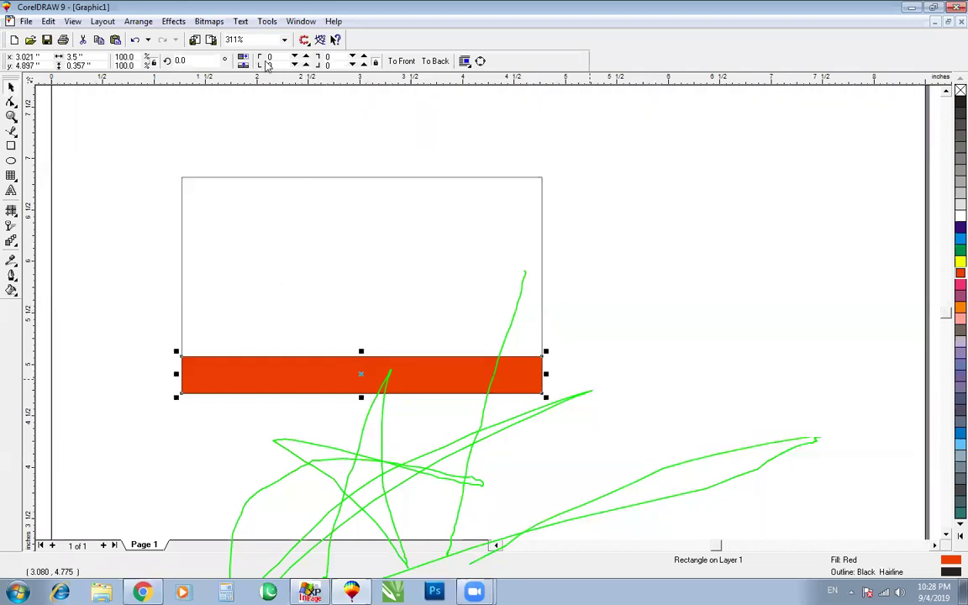
Convert the red strip at the rectangle's lower edge to curves.
left_click(328, 65)
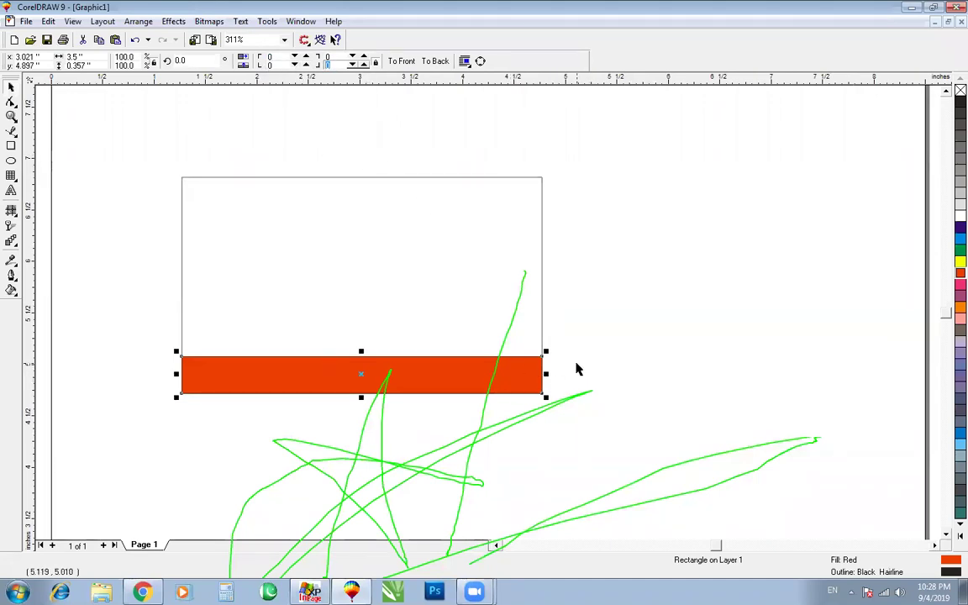
left_click(525, 374)
key("ctrl+q")
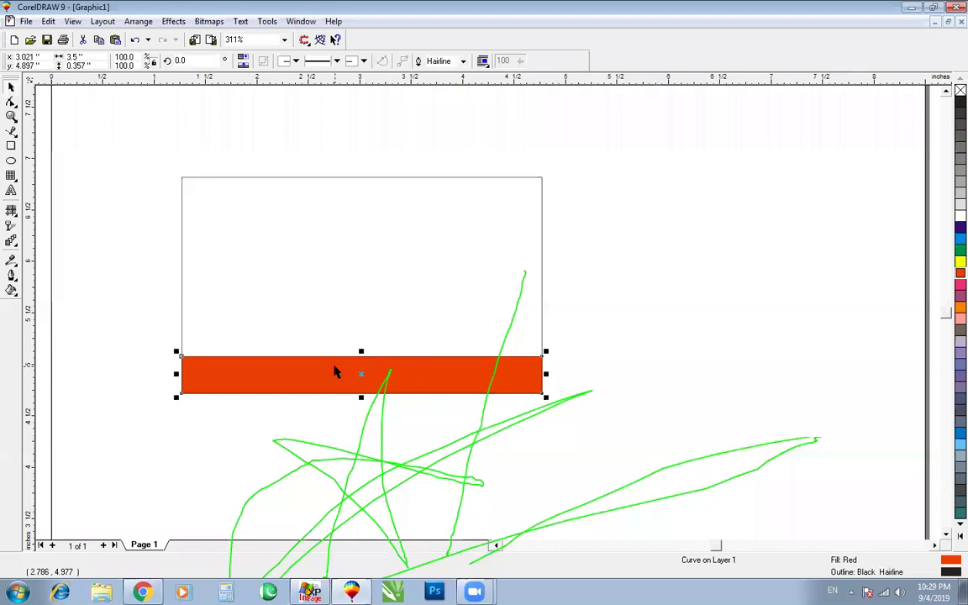
Examine the outline along the red strip's upper edge at high magnification with the Shape tool active.
key("F10")
key("F2")
left_click_drag(205, 347, 288, 379)
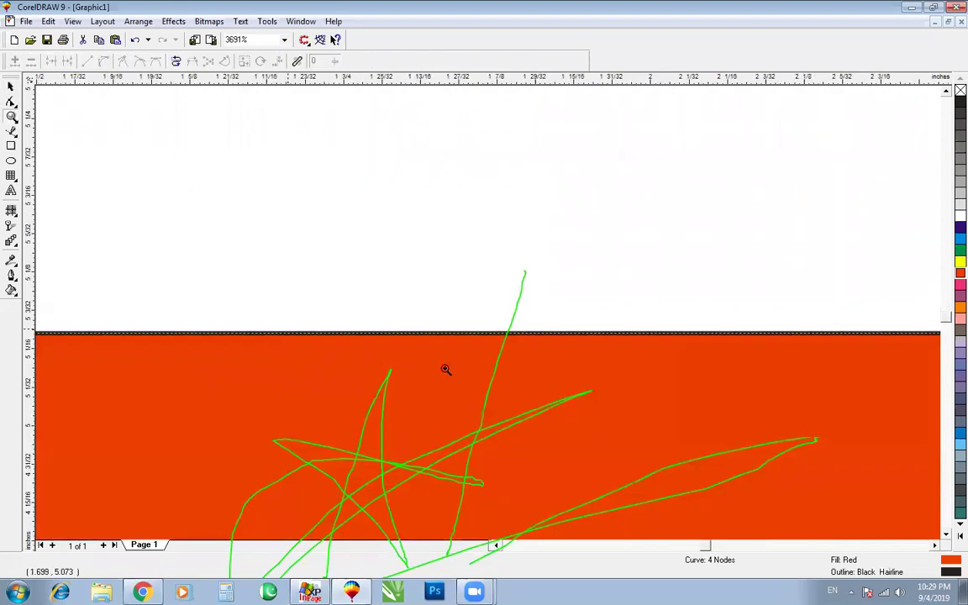
left_click(428, 347)
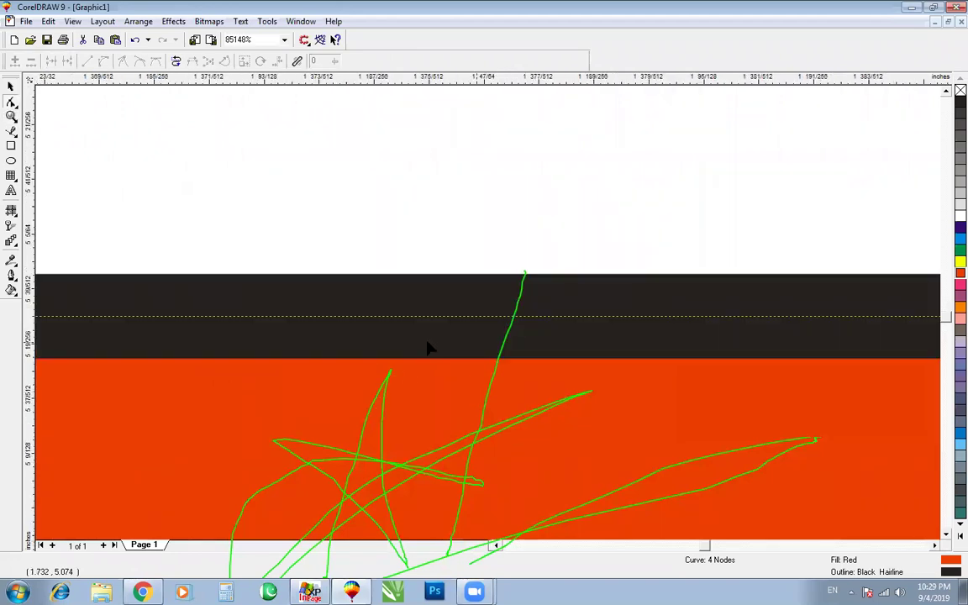
right_click(428, 346)
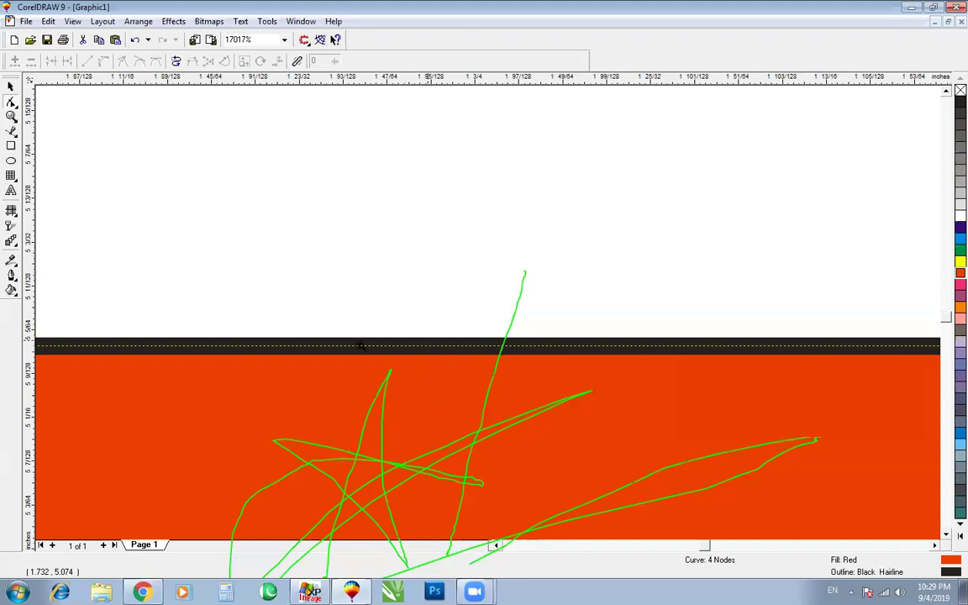
right_click(663, 461)
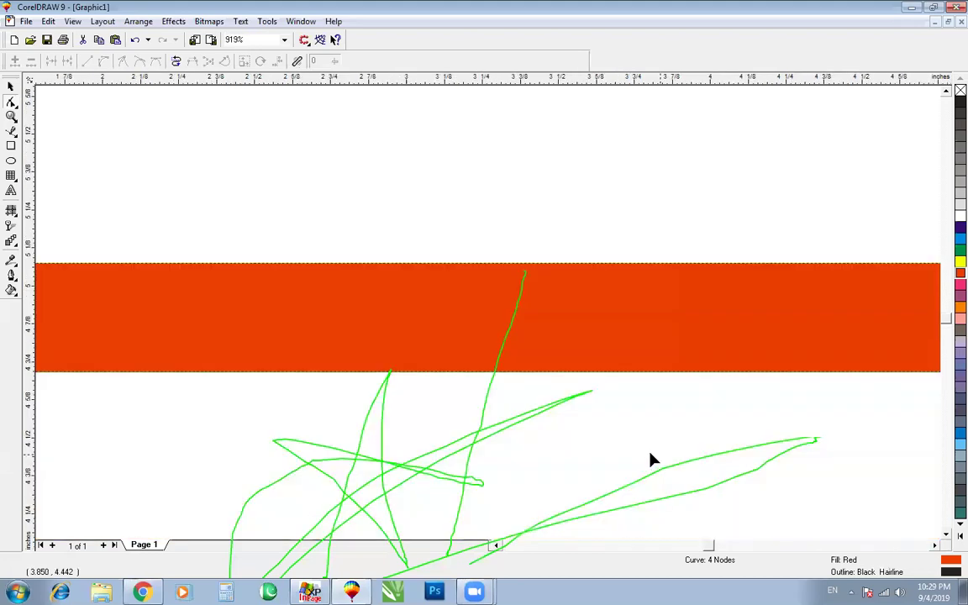
right_click(602, 465)
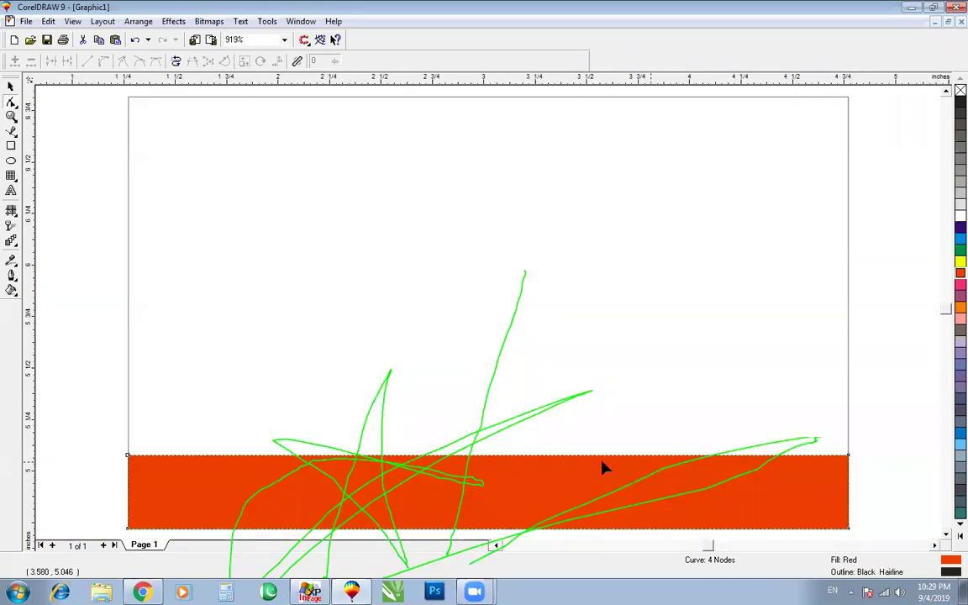
right_click(576, 487)
Convert the upper edge of the red strip from a straight line to a curve with the Shape tool.
key("F3")
key("z")
left_click_drag(281, 239, 417, 276)
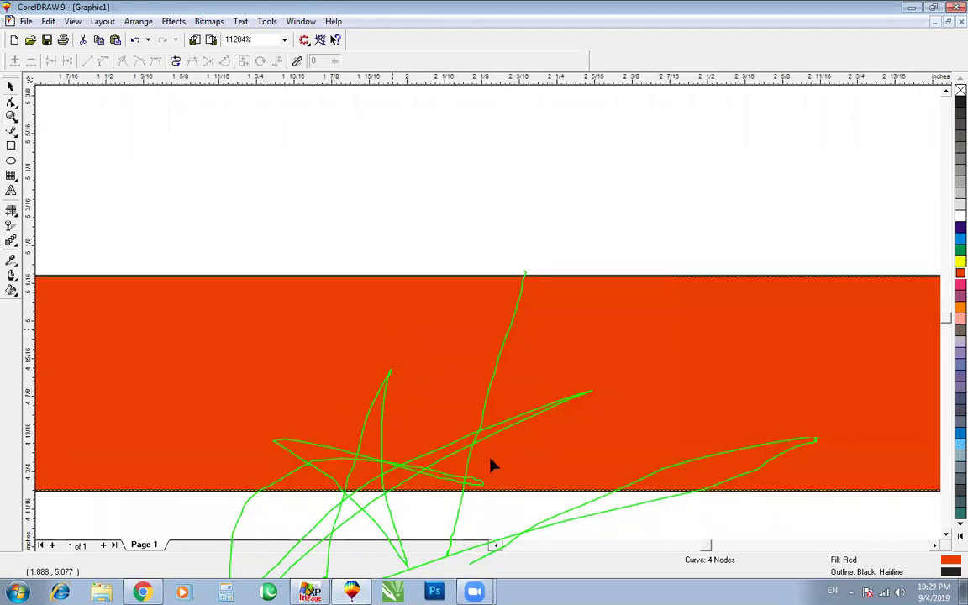
key("shift+F4")
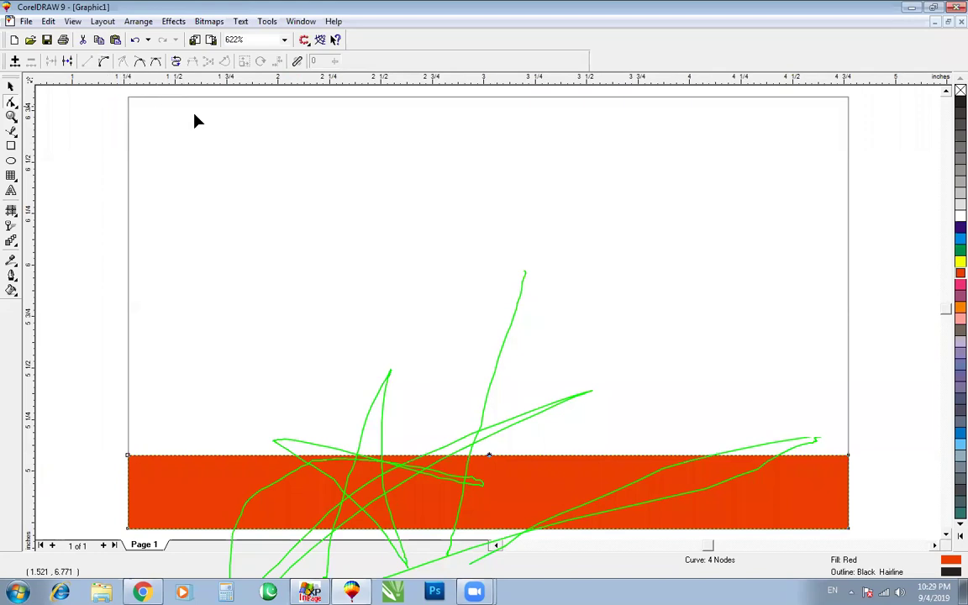
left_click(532, 459)
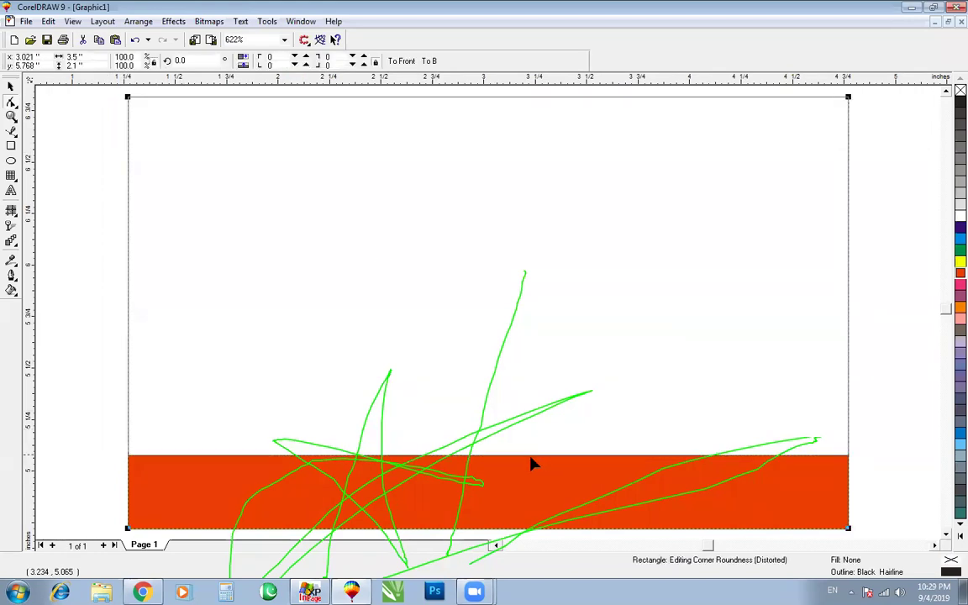
left_click(532, 460)
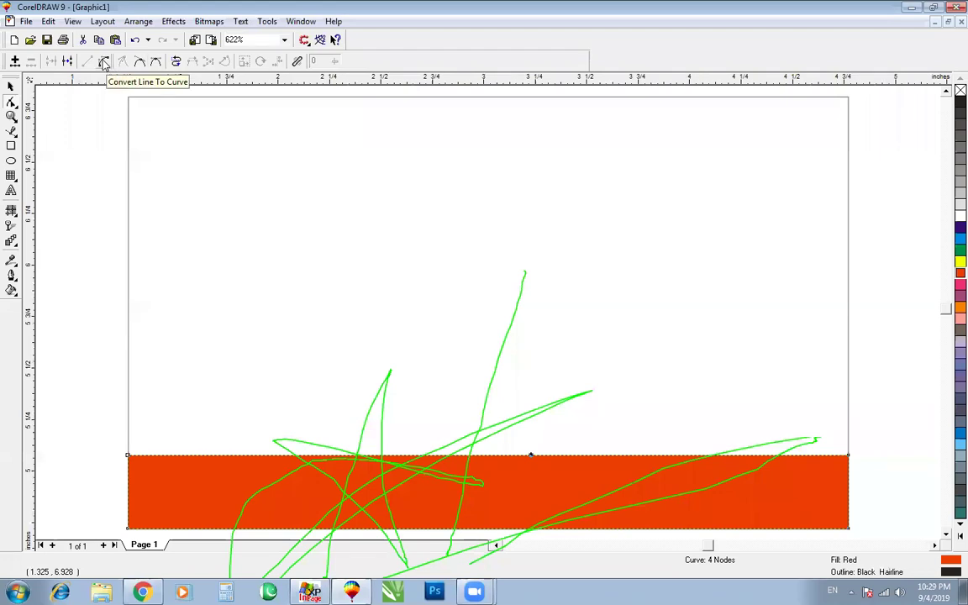
left_click(105, 62)
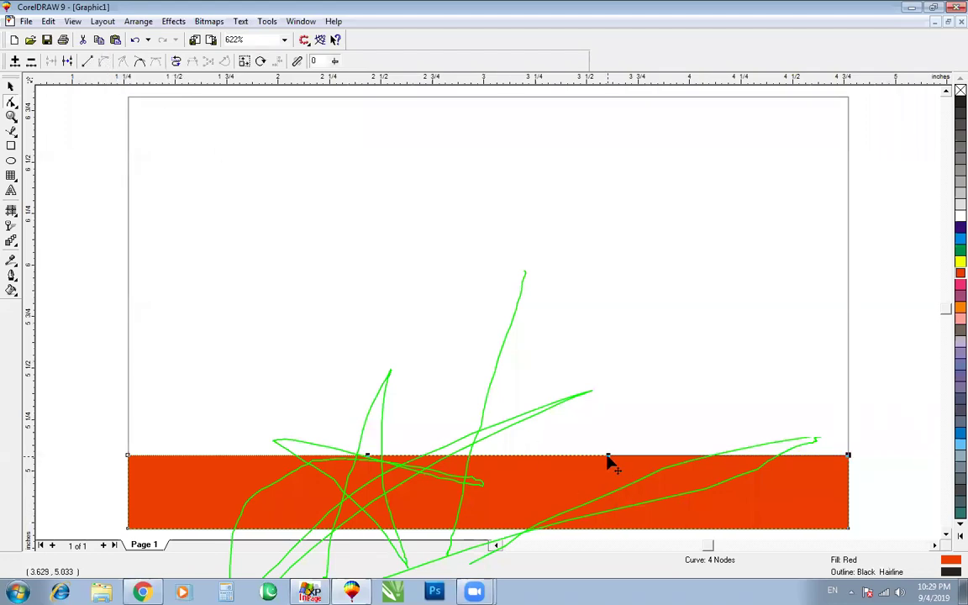
Bend the red strip's upper edge into a wave by lowering its right curve handle and raising the left one.
left_click_drag(607, 458, 596, 513)
scroll(648, 480, "down", 1)
scroll(648, 480, "up", 1)
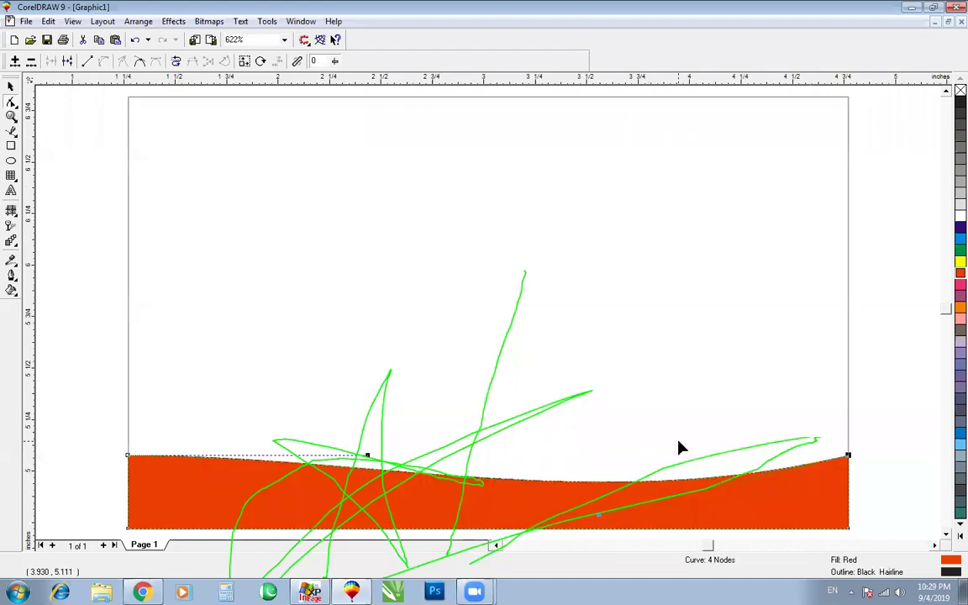
left_click_drag(369, 460, 367, 390)
mouse_move(598, 522)
left_mouse_down()
mouse_move(605, 540)
mouse_move(594, 512)
left_mouse_up()
key("space")
key("F3")
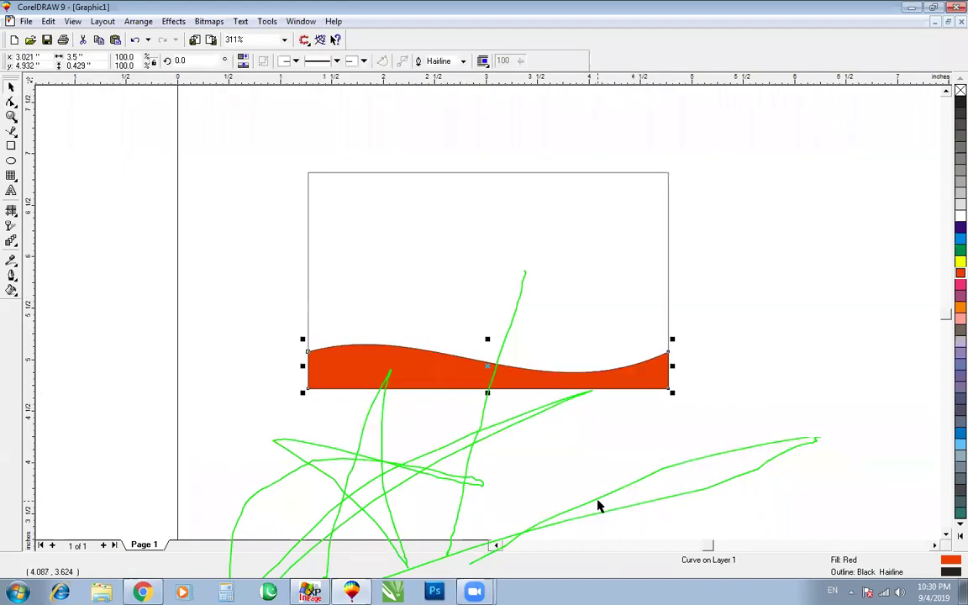
scroll(674, 411, "up", 1)
scroll(675, 411, "down", 1)
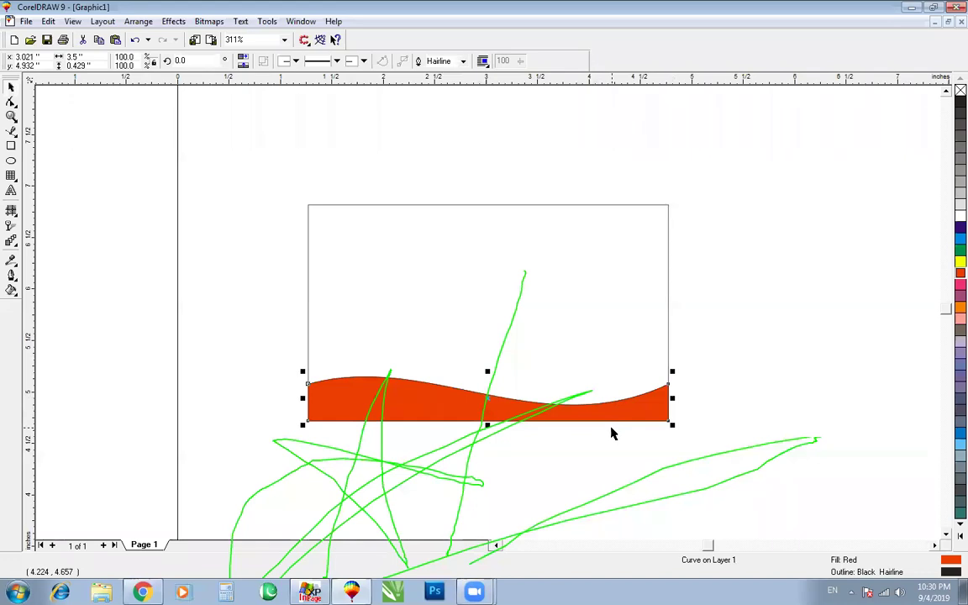
Undo the edge reshaping, curve conversion and fill of the strip, and refill the strip with Red.
key("ctrl+z")
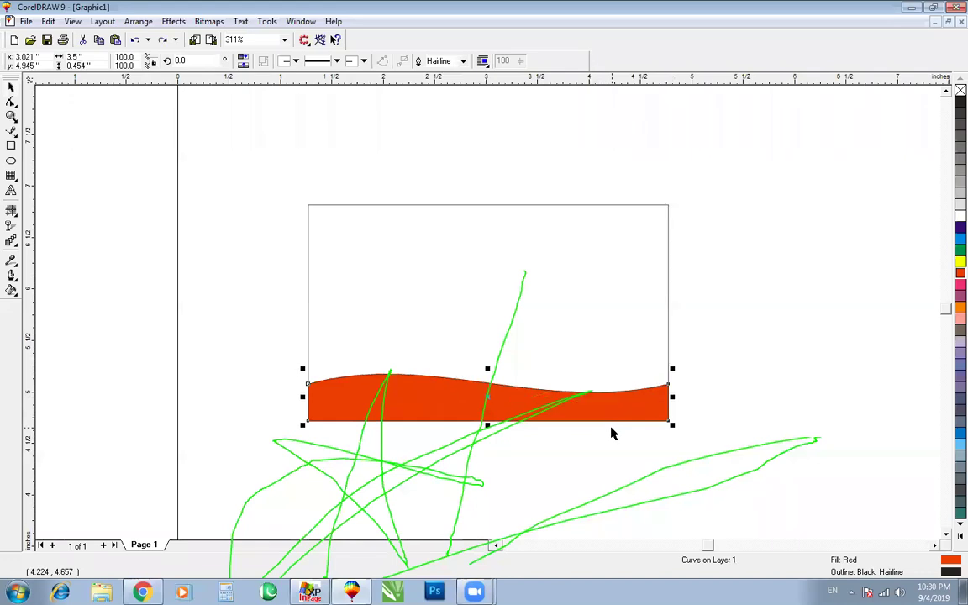
key("ctrl+z")
key("ctrl+z")
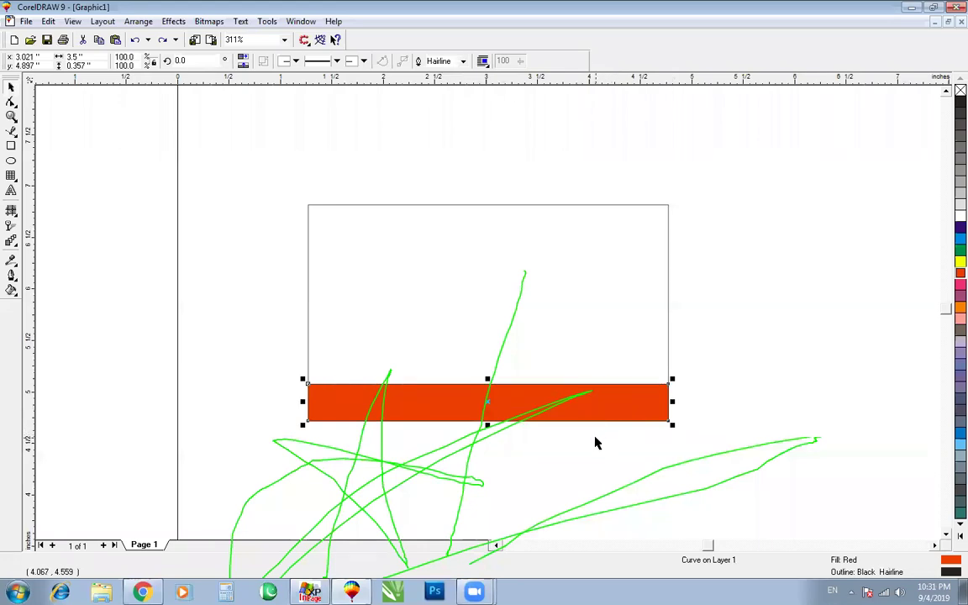
key("ctrl+z")
key("ctrl+z")
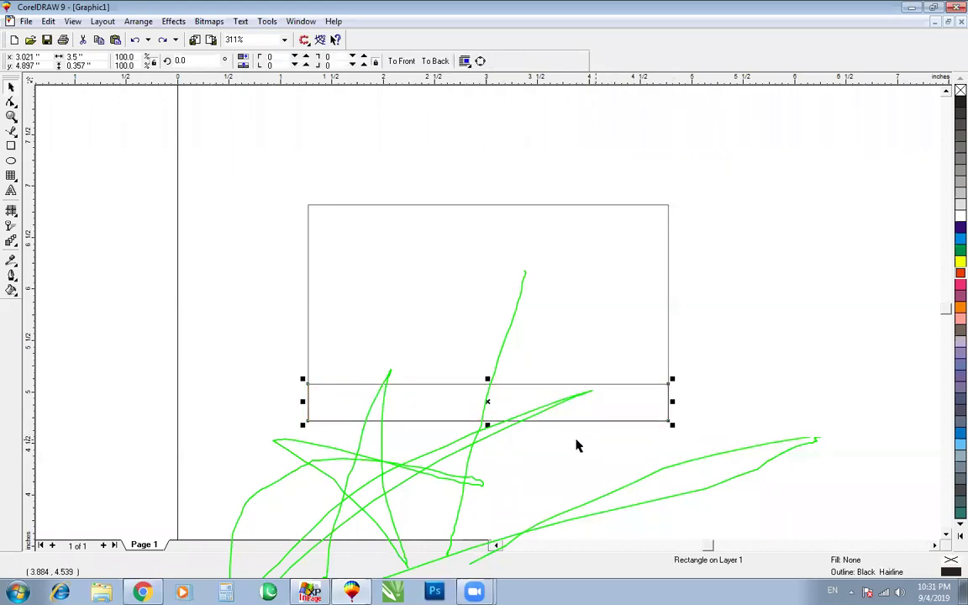
left_click(959, 273)
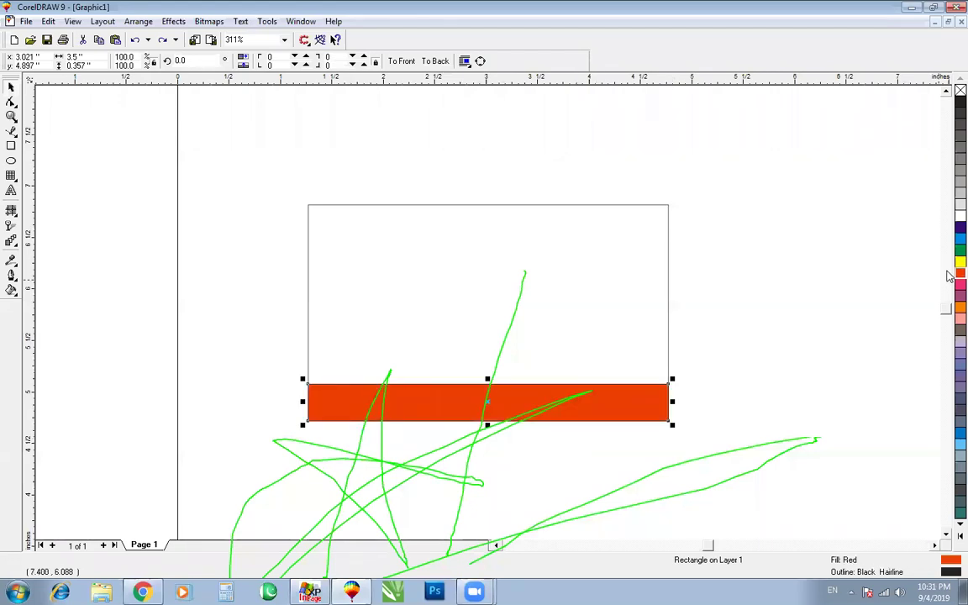
Convert the red strip to curves and change its upper edge from a line to a curve.
key("ctrl+q")
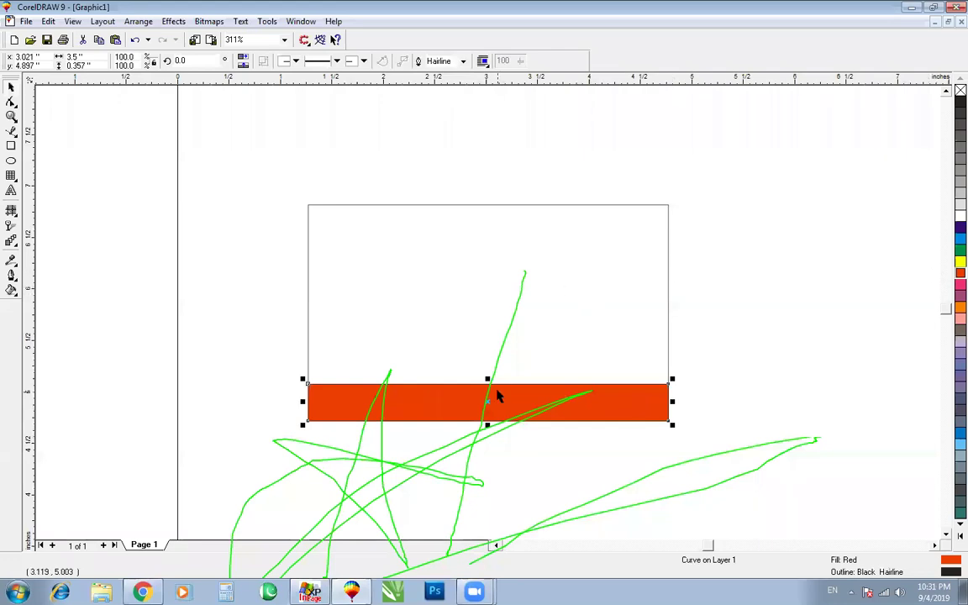
key("F10")
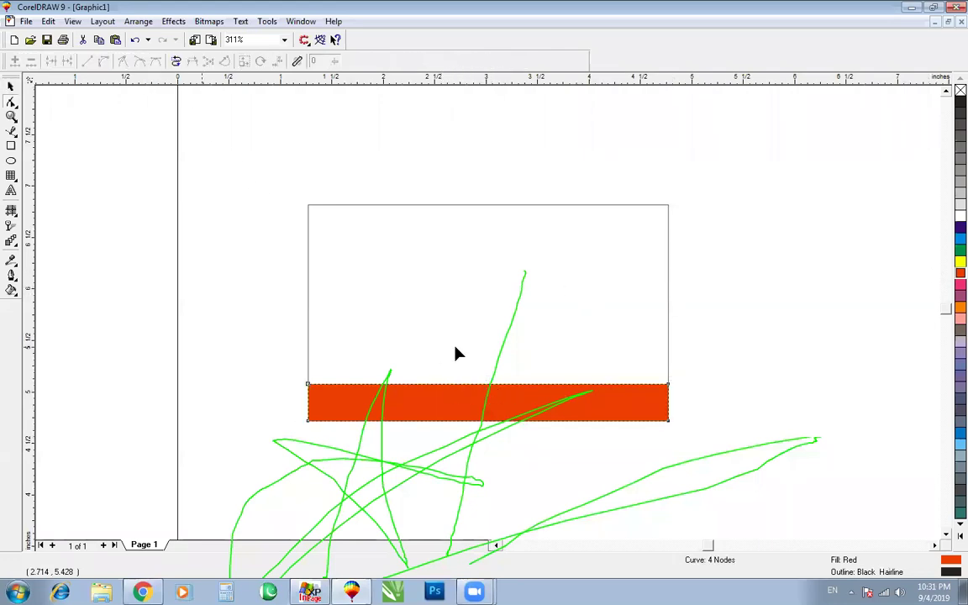
left_click(425, 384)
left_click(100, 64)
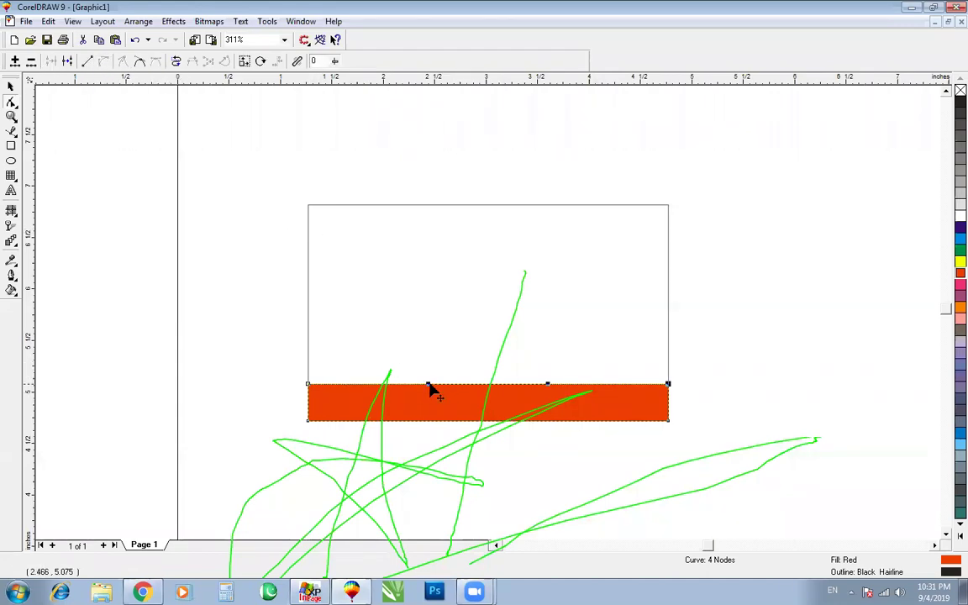
Try bending the left part of the strip's upper edge downward with its curve handle, and undo the bend.
left_click_drag(428, 389, 491, 400)
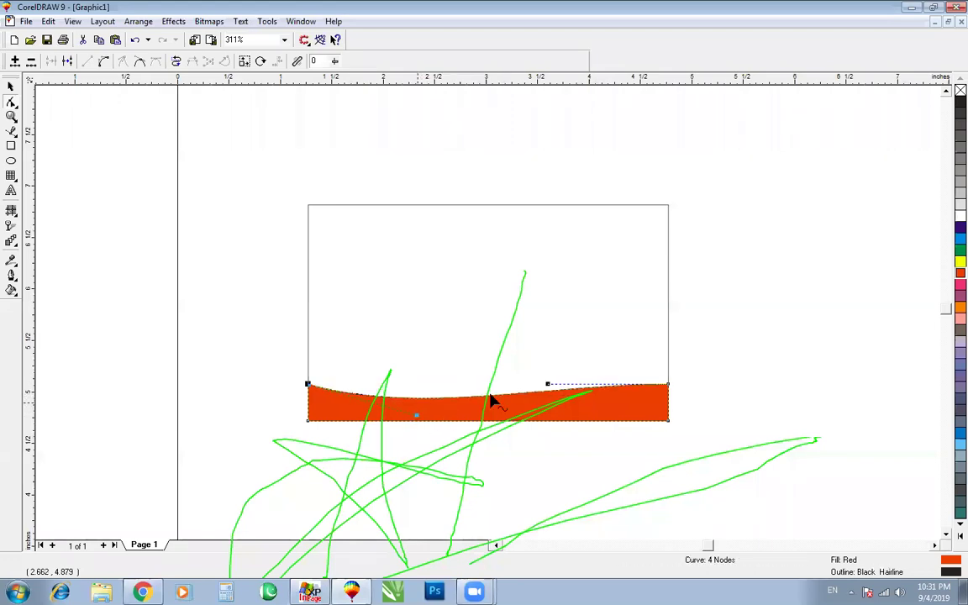
left_click(547, 386)
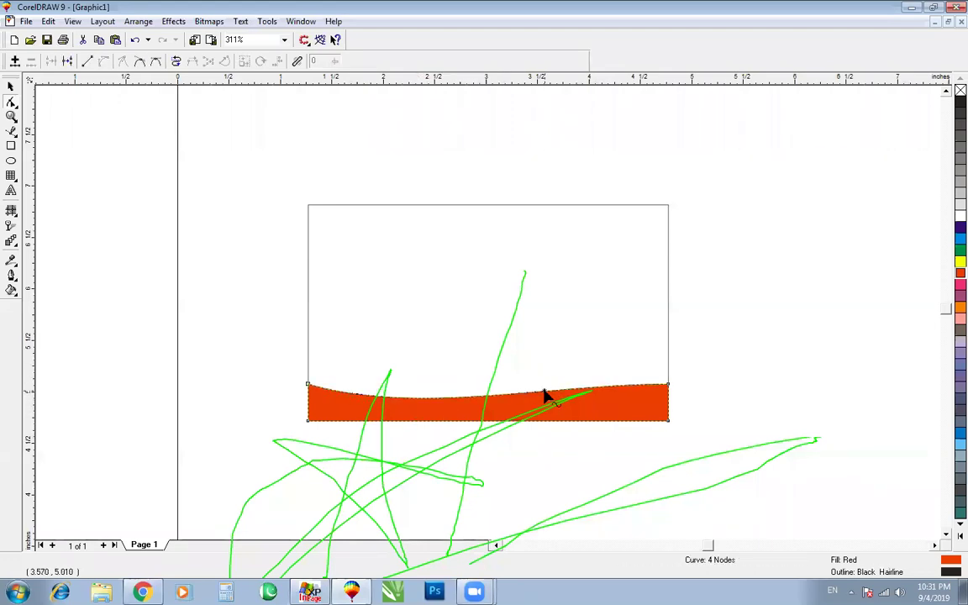
key("ctrl+z")
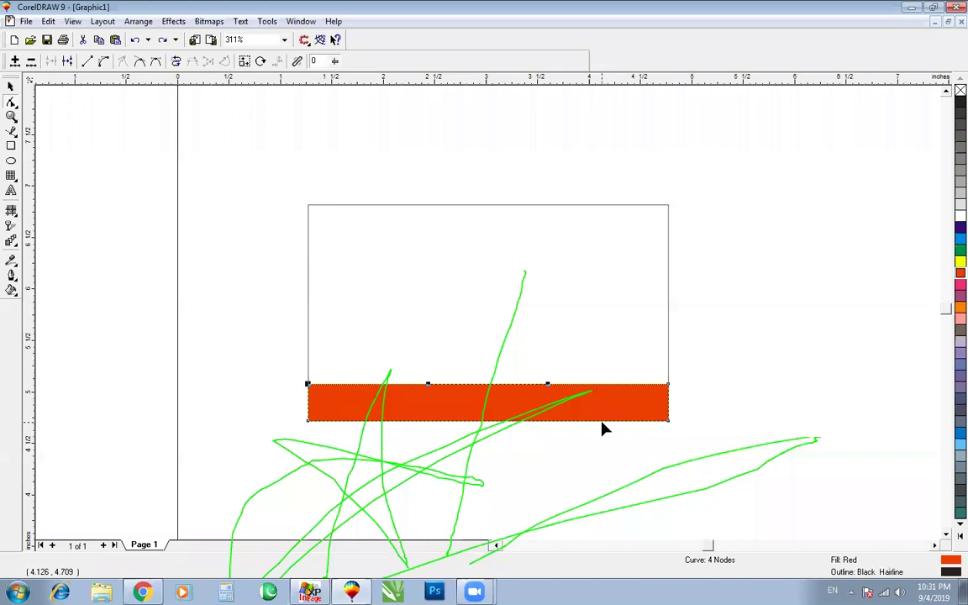